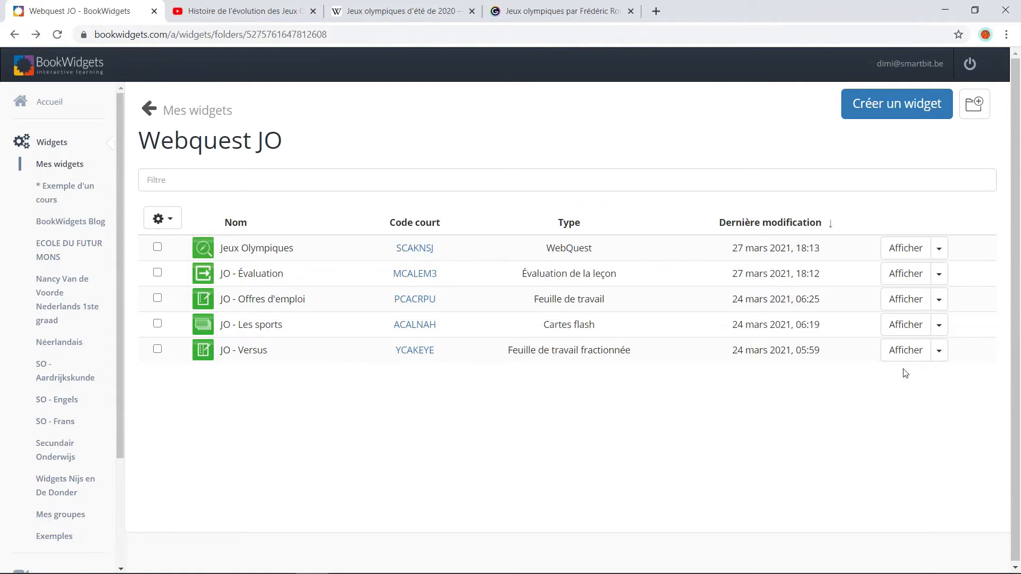
Open the JO - Versus split worksheet and look through its video questions from the first to question 6, closing it when finished
left_click(906, 351)
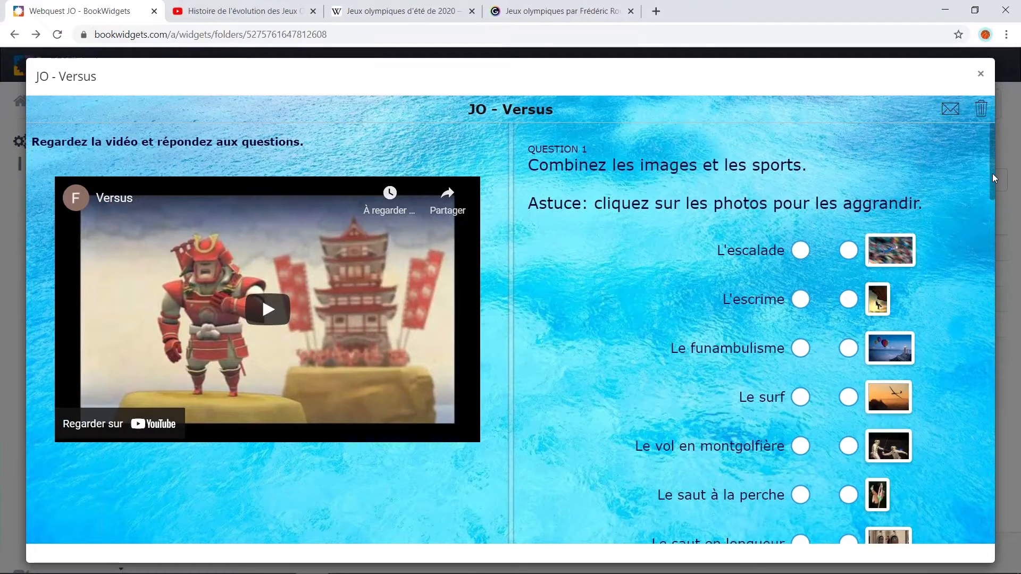
left_click_drag(993, 175, 993, 177)
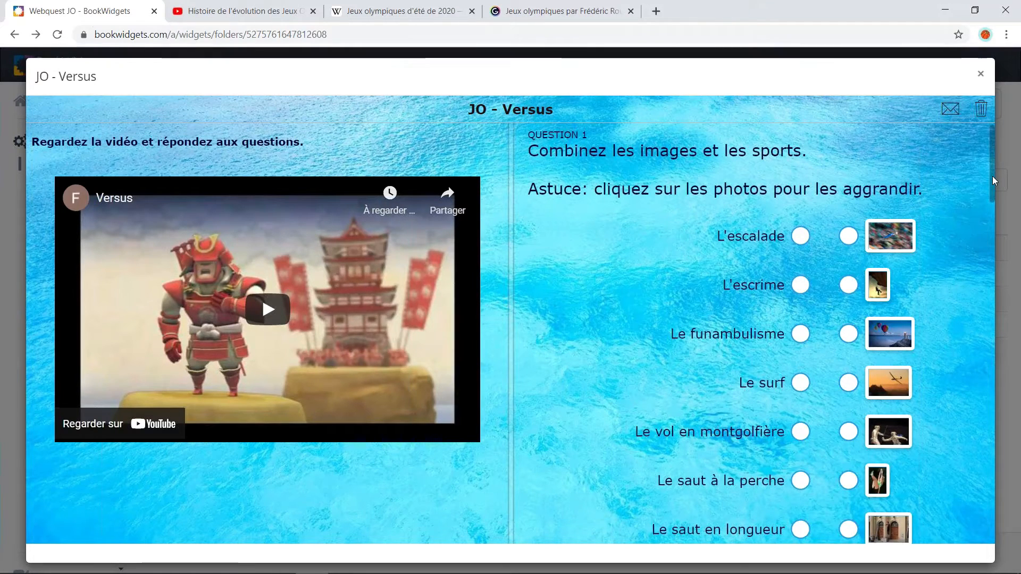
left_click_drag(992, 176, 991, 180)
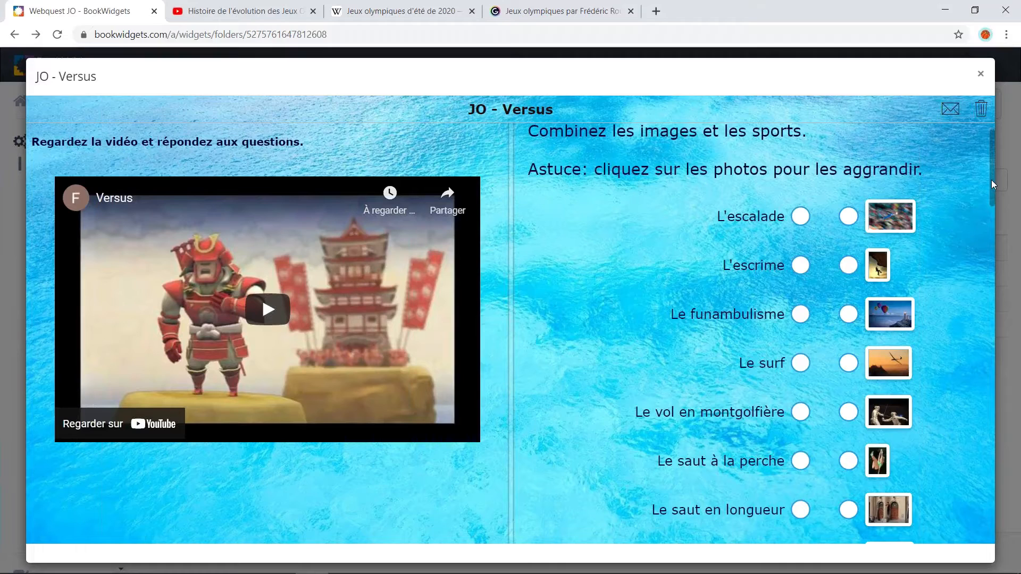
left_click_drag(991, 180, 988, 383)
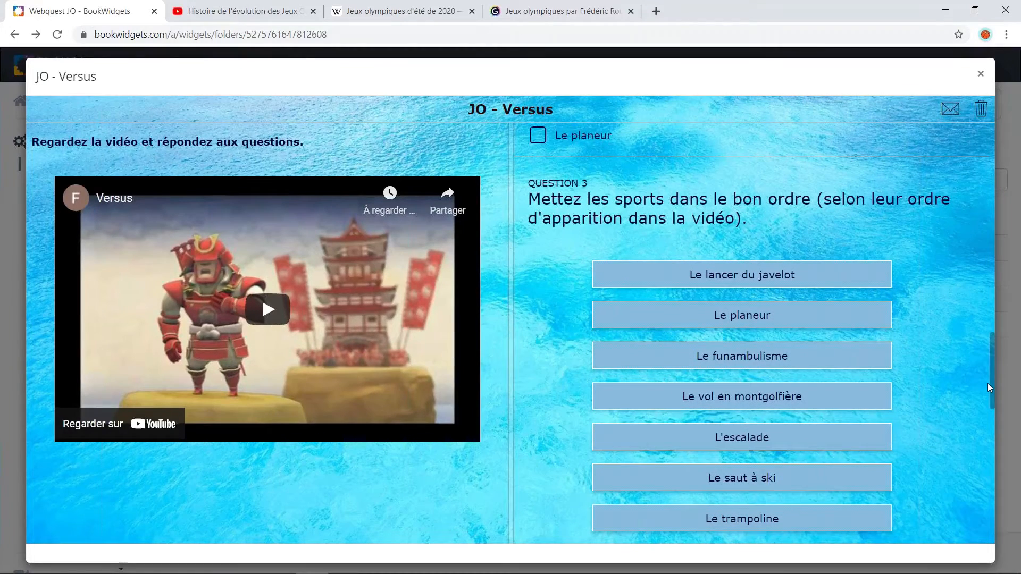
left_click_drag(988, 384, 989, 501)
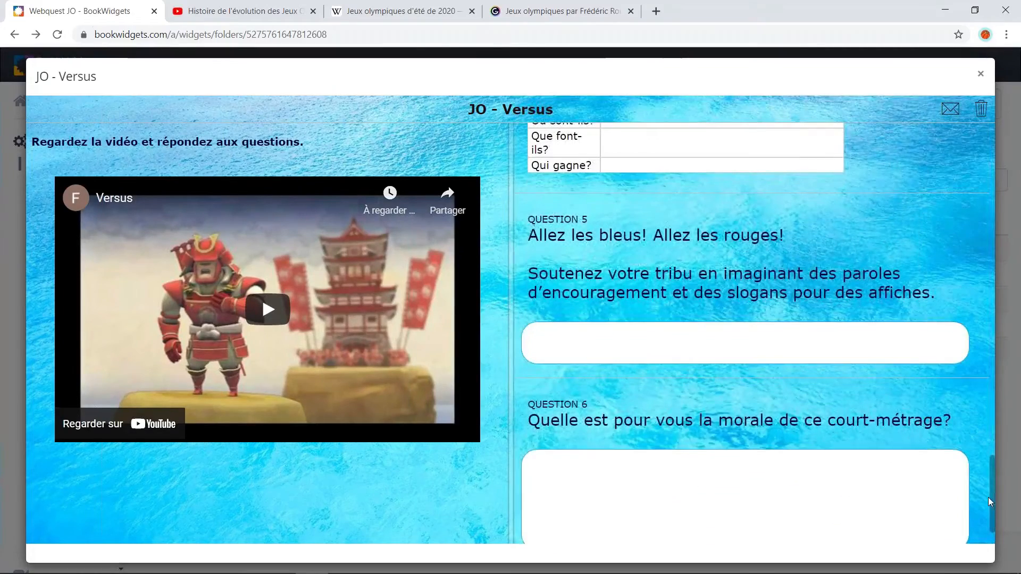
left_click(981, 73)
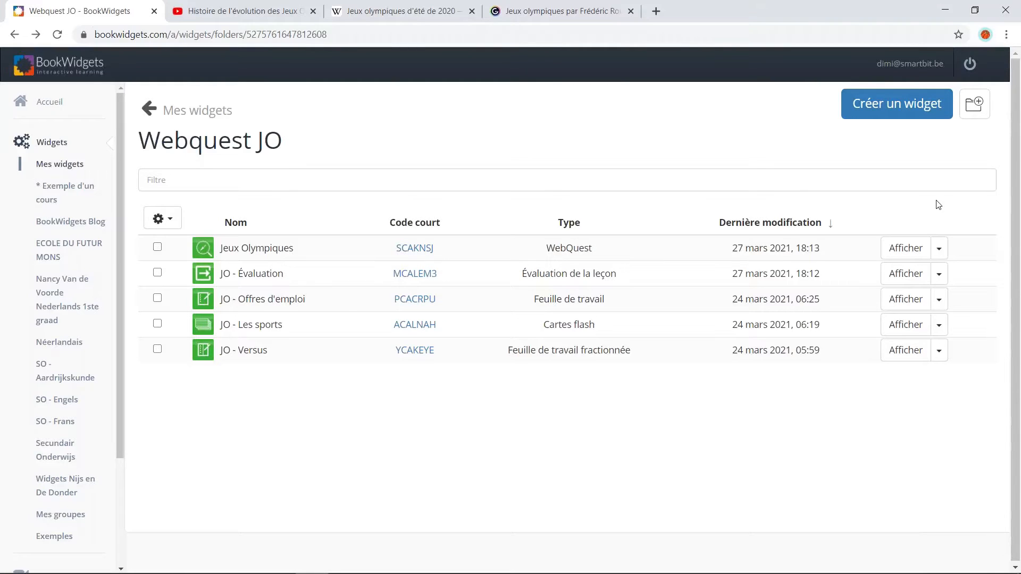
Preview the JO - Les sports flashcards, turning over the first three cards to see the sport names, and close the preview
left_click(914, 329)
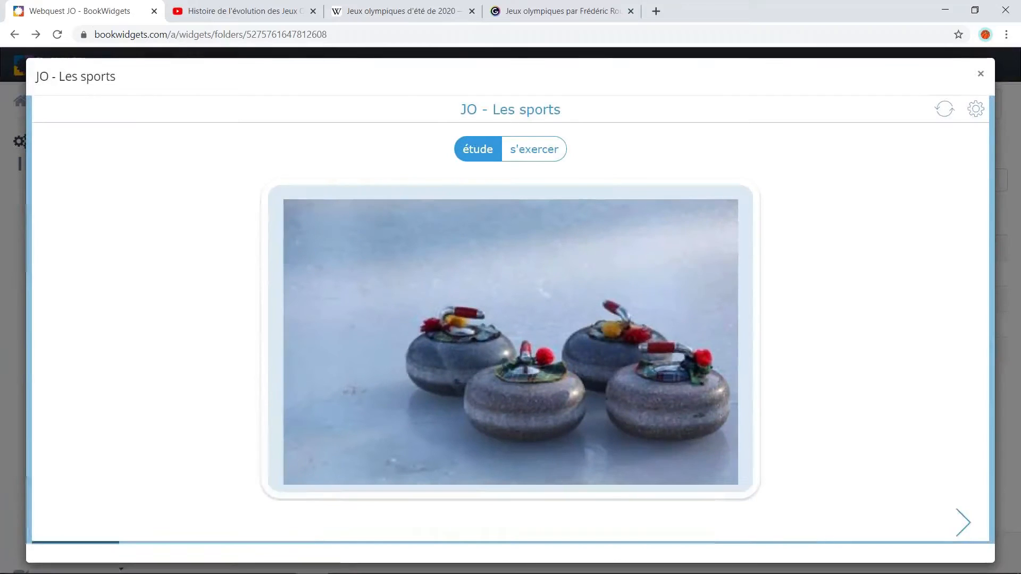
left_click(722, 308)
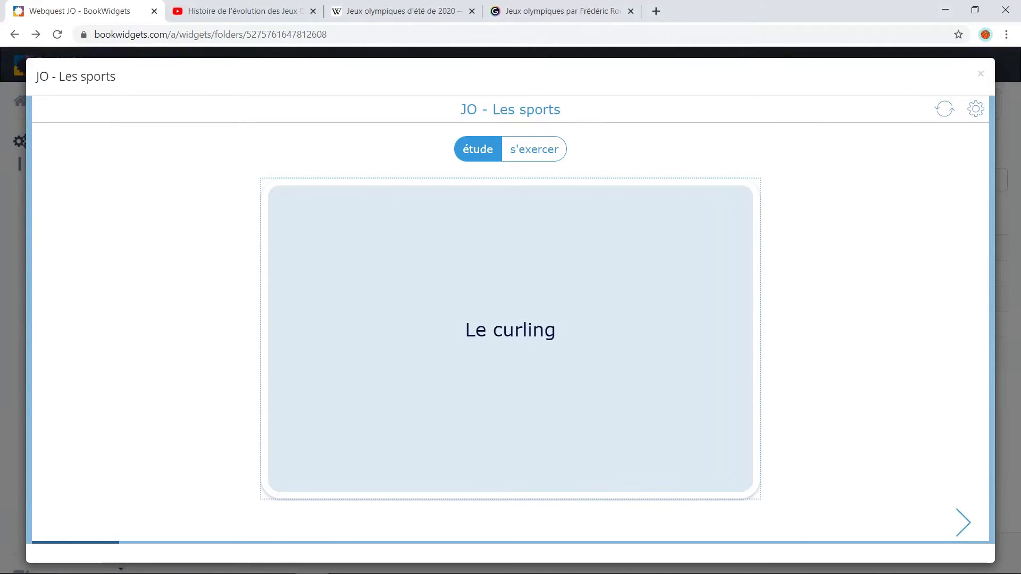
left_click(963, 523)
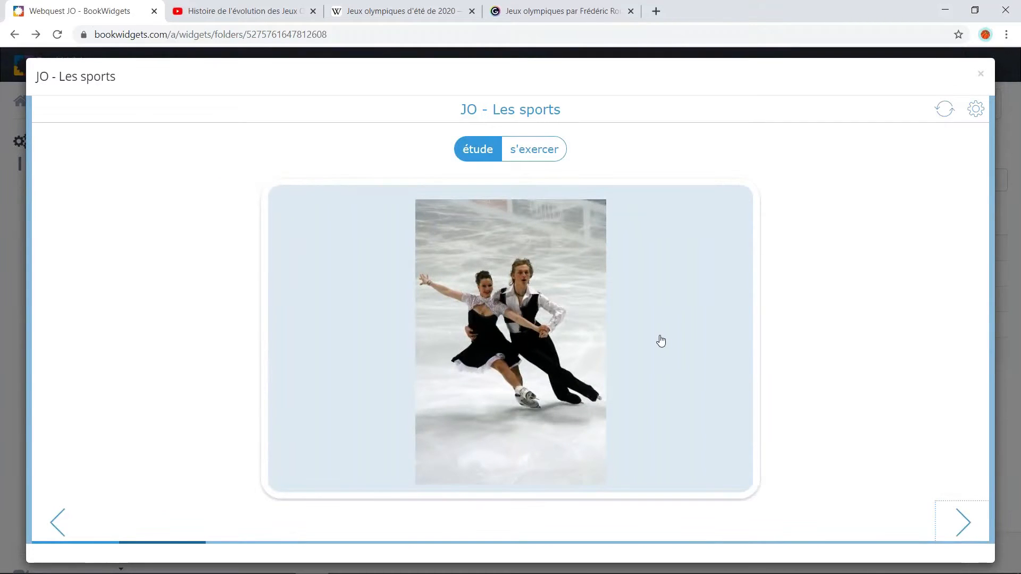
left_click(660, 341)
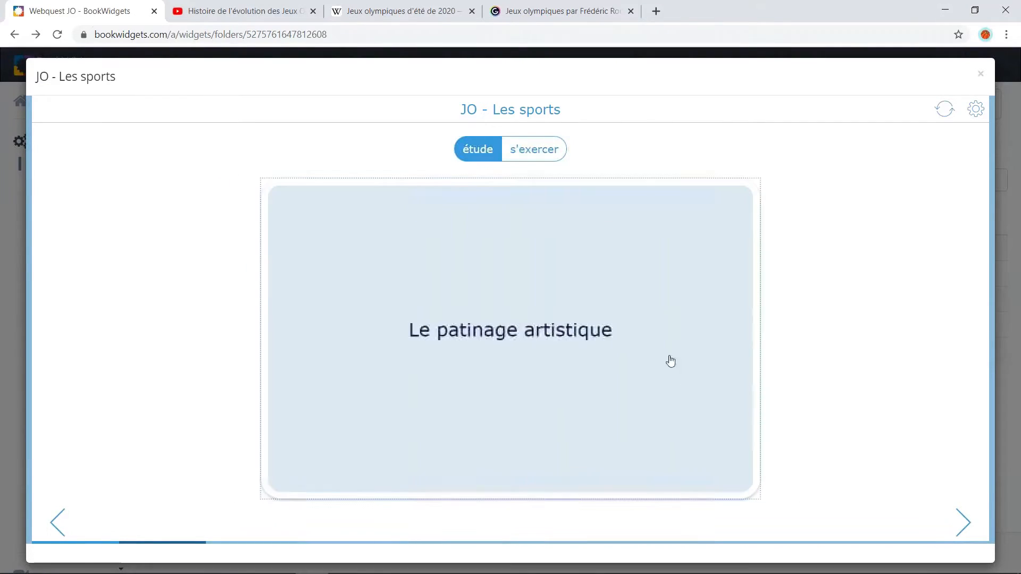
left_click(964, 527)
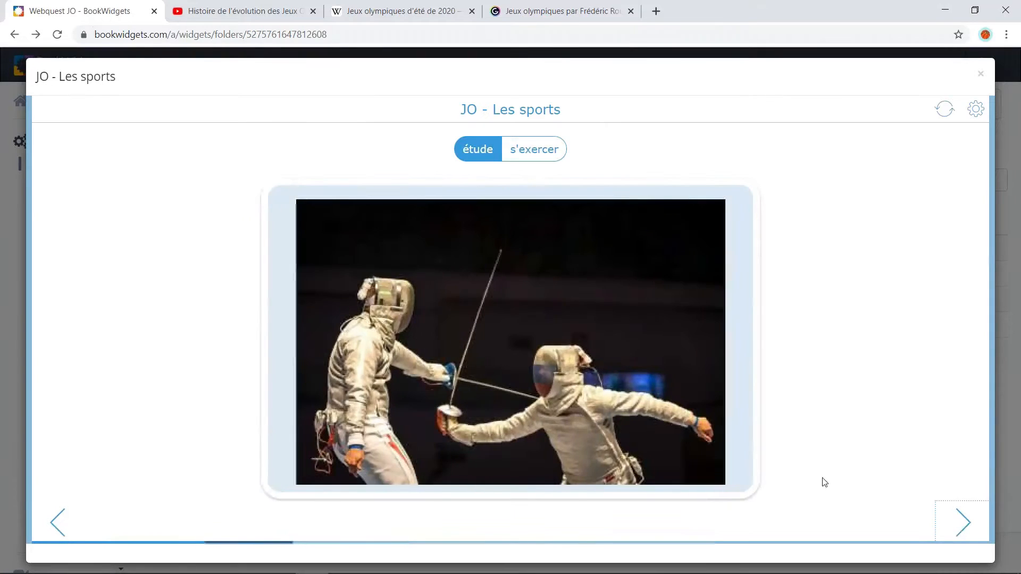
left_click(664, 347)
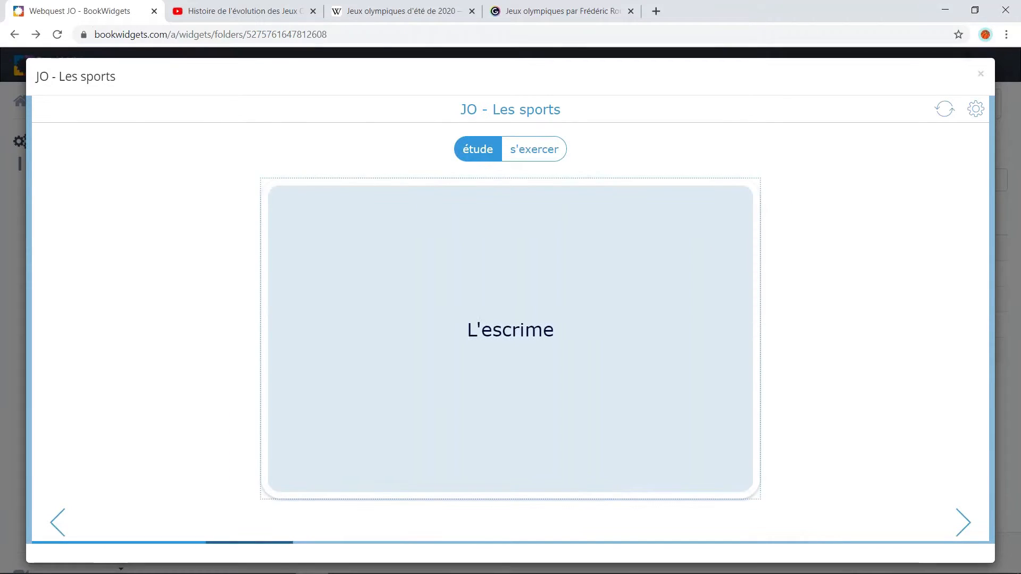
left_click(981, 75)
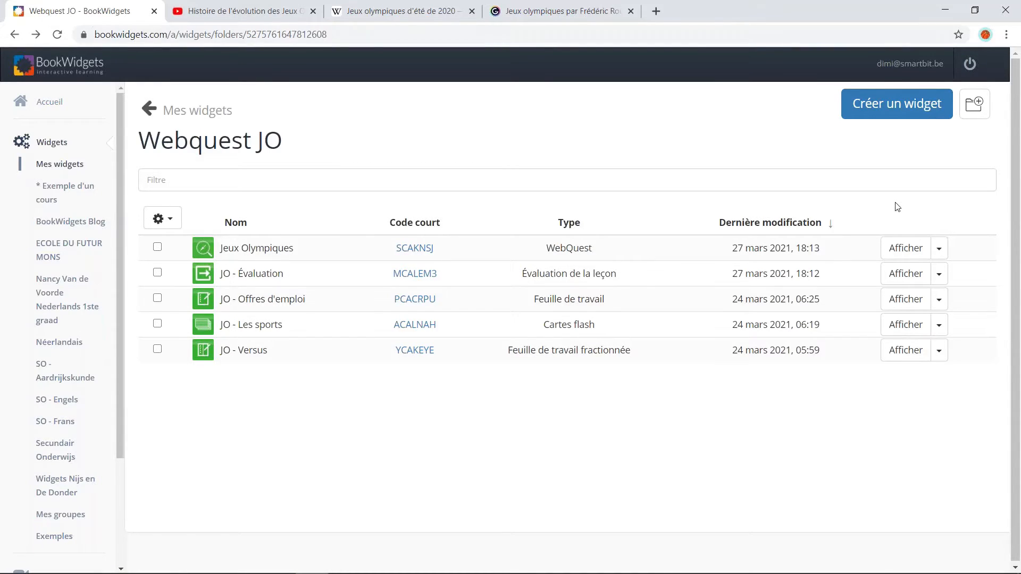
Review the JO - Offres d'emploi worksheet down to its last question and the JO - Évaluation exit questions, closing both previews
left_click(920, 305)
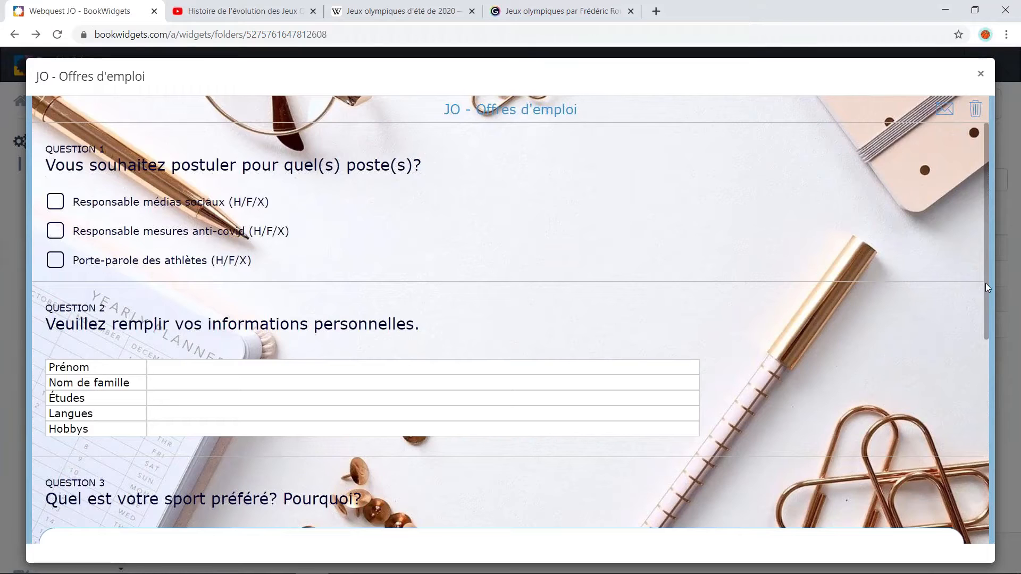
left_click_drag(987, 285, 986, 501)
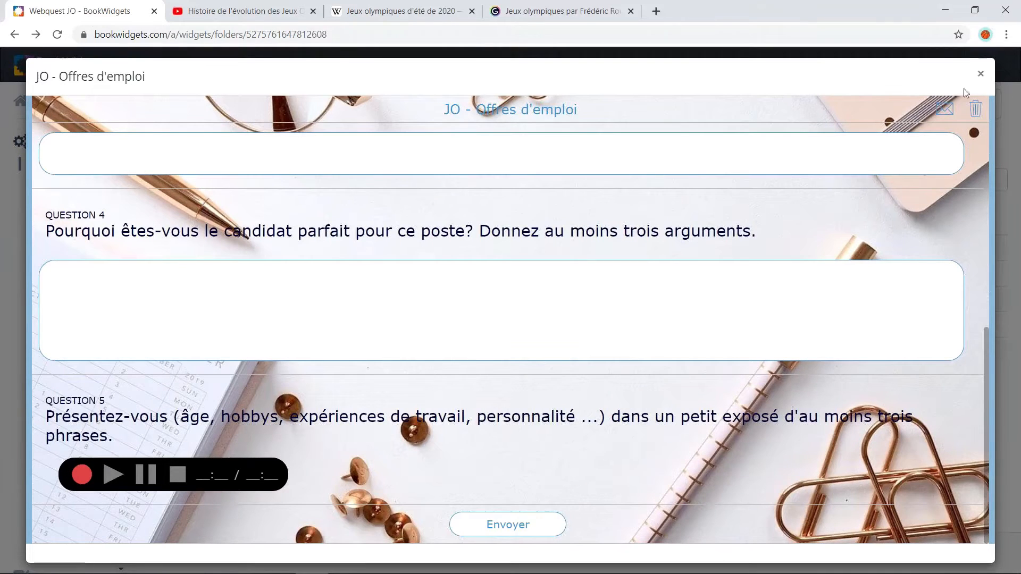
left_click(981, 74)
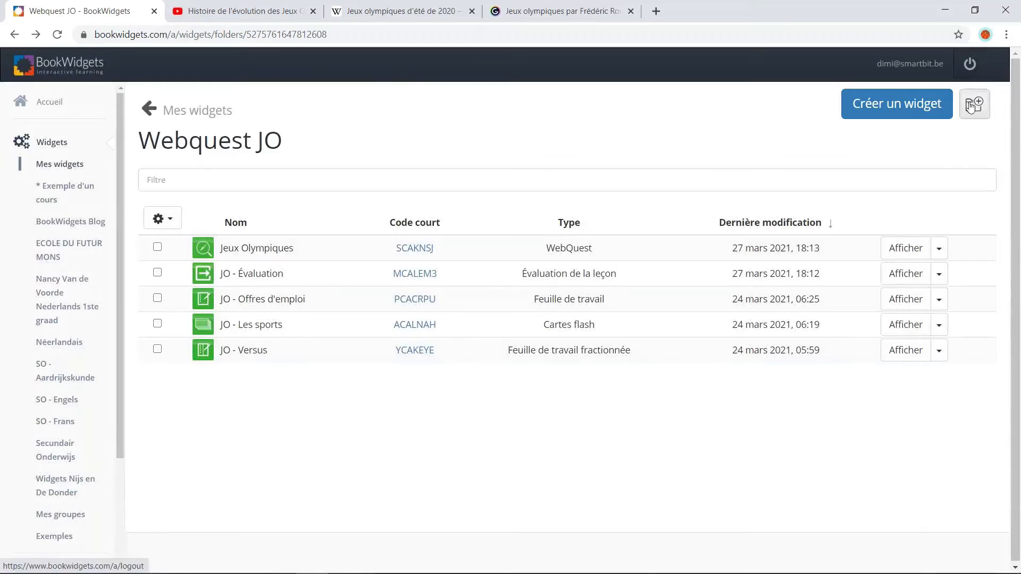
left_click(914, 274)
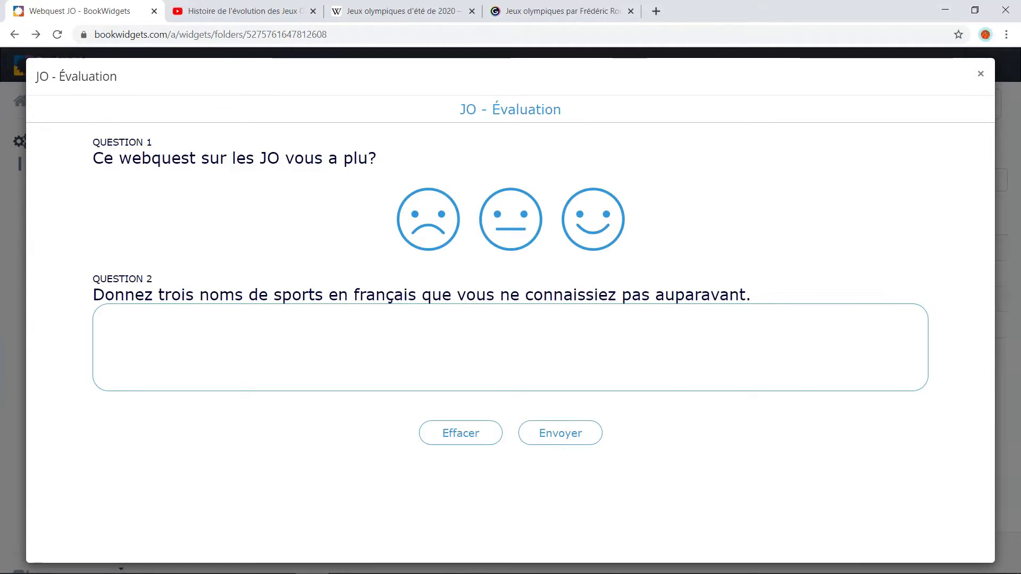
left_click(980, 78)
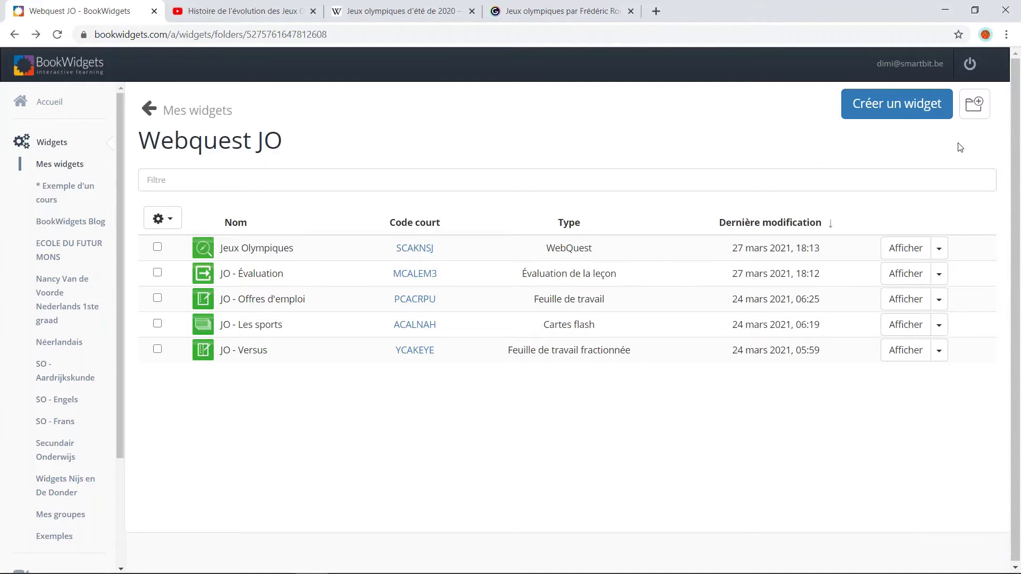
Create a WebQuest widget named "JO Tokyo" in the Webquest JO folder and check its student view
left_click(928, 110)
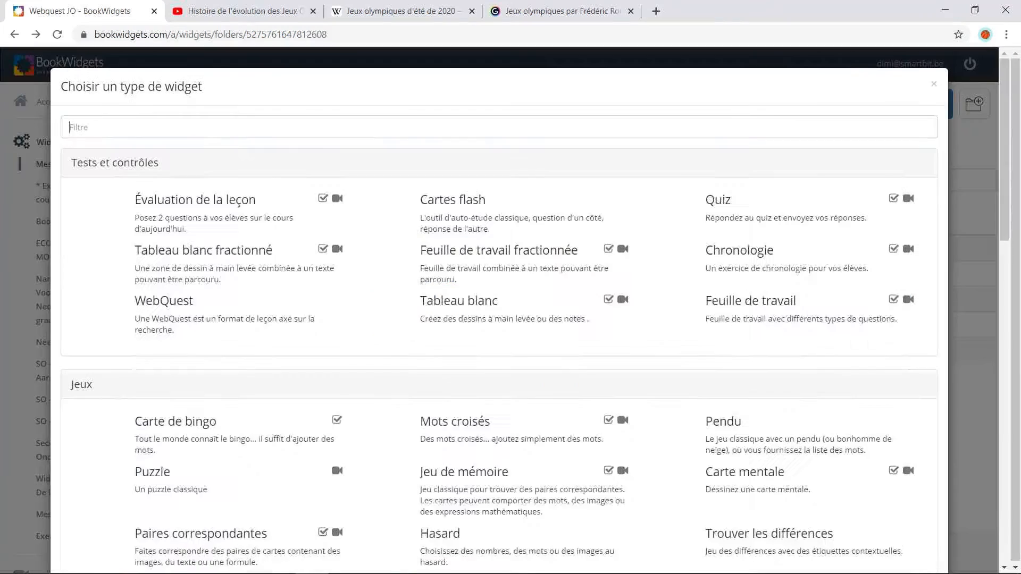
left_click(252, 314)
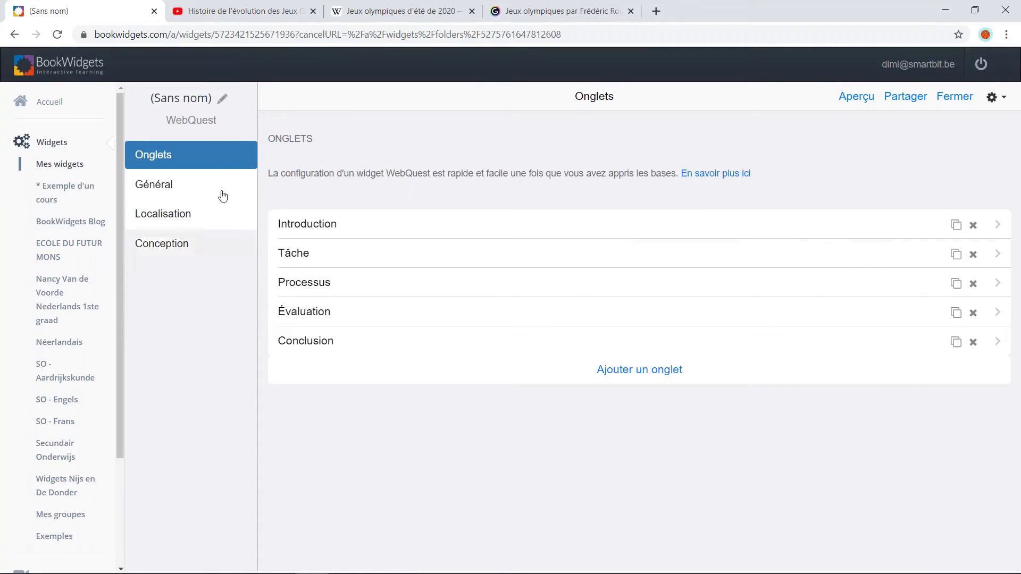
left_click(222, 99)
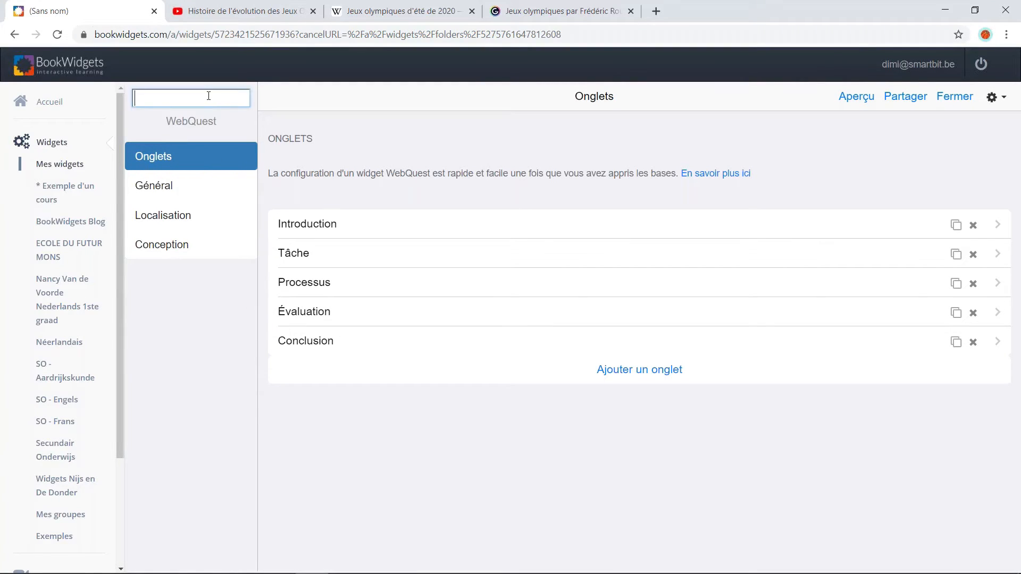
type("JO Tokyo")
left_click(354, 153)
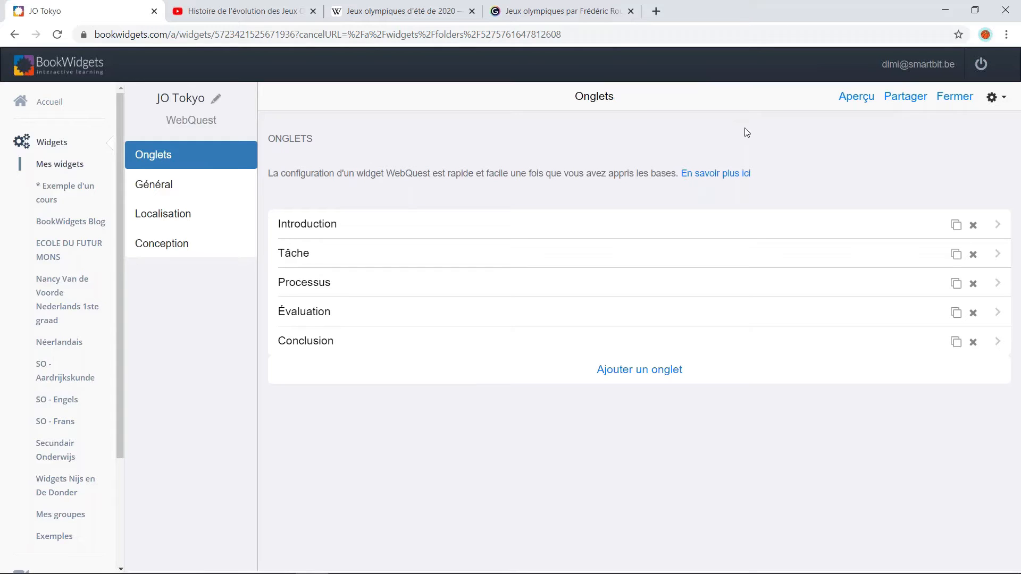
left_click(856, 97)
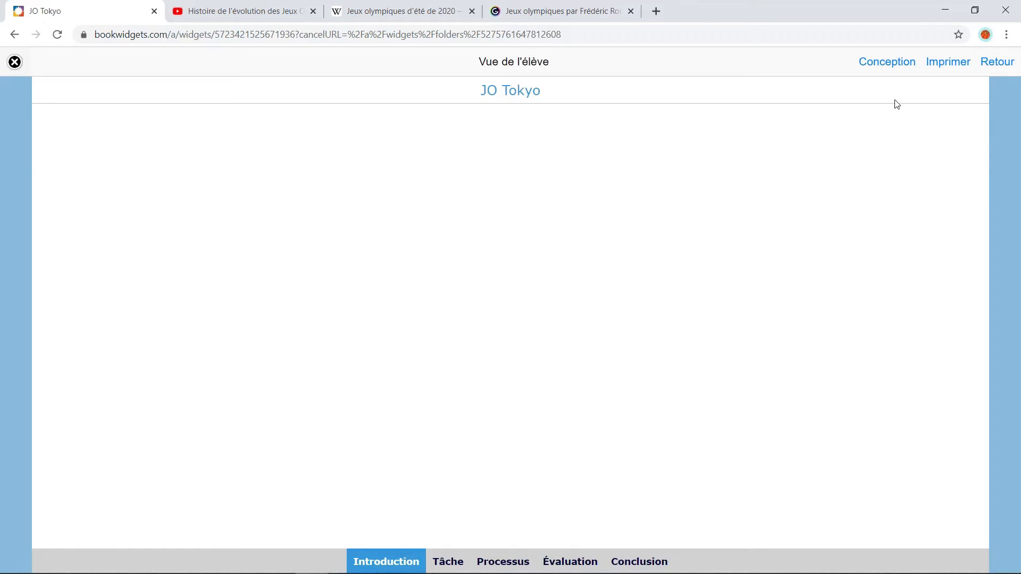
left_click(998, 62)
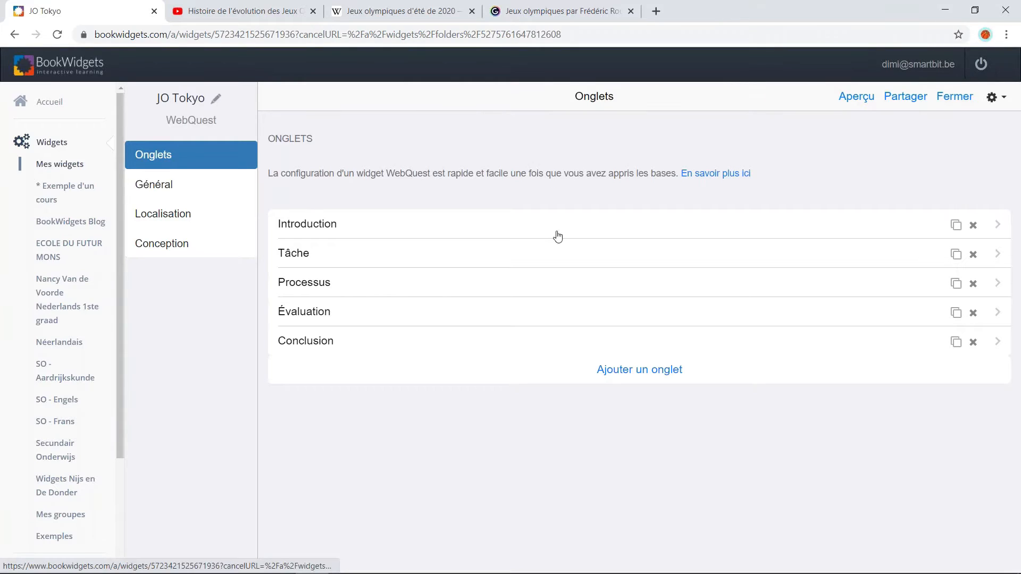
Retitle the WebQuest's Tâche section as "Entraînez-vous" and return to the section list
left_click(479, 264)
left_click_drag(566, 149, 517, 150)
type("Entraînez-vous")
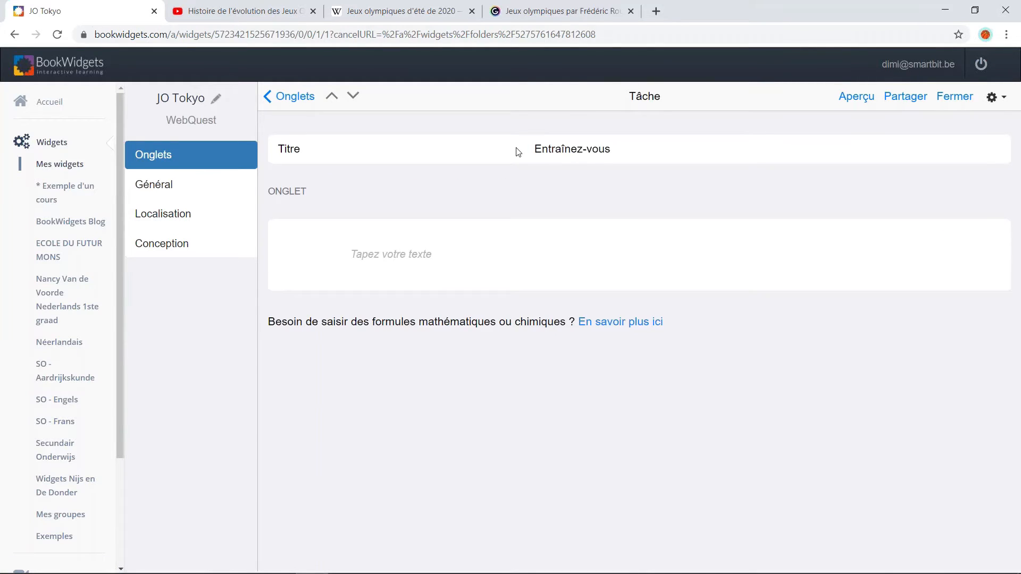
left_click(278, 100)
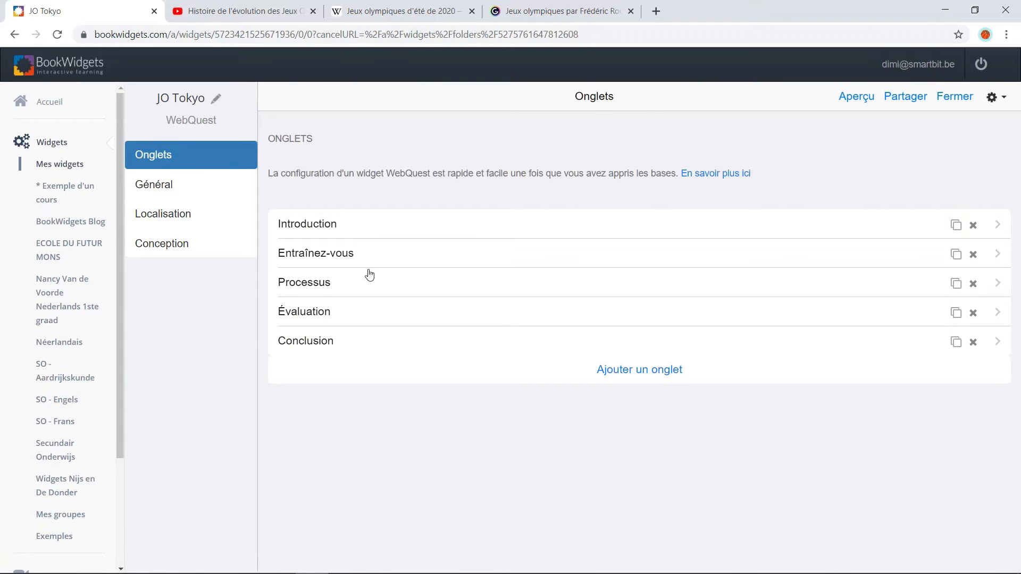
Retitle the WebQuest's Processus section as "Ressources" and return to the section list
left_click(442, 286)
double_click(558, 149)
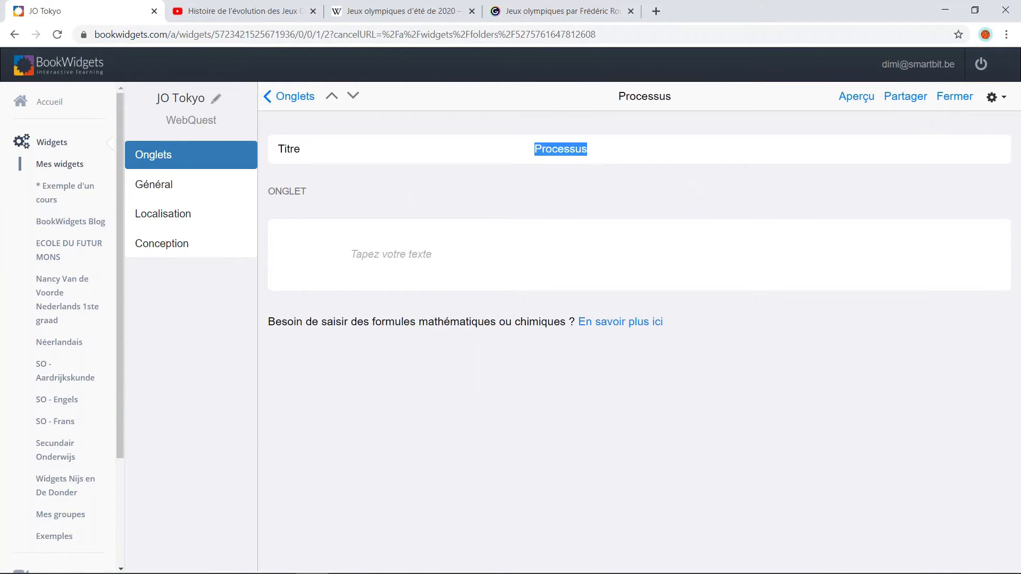
type("Ressources")
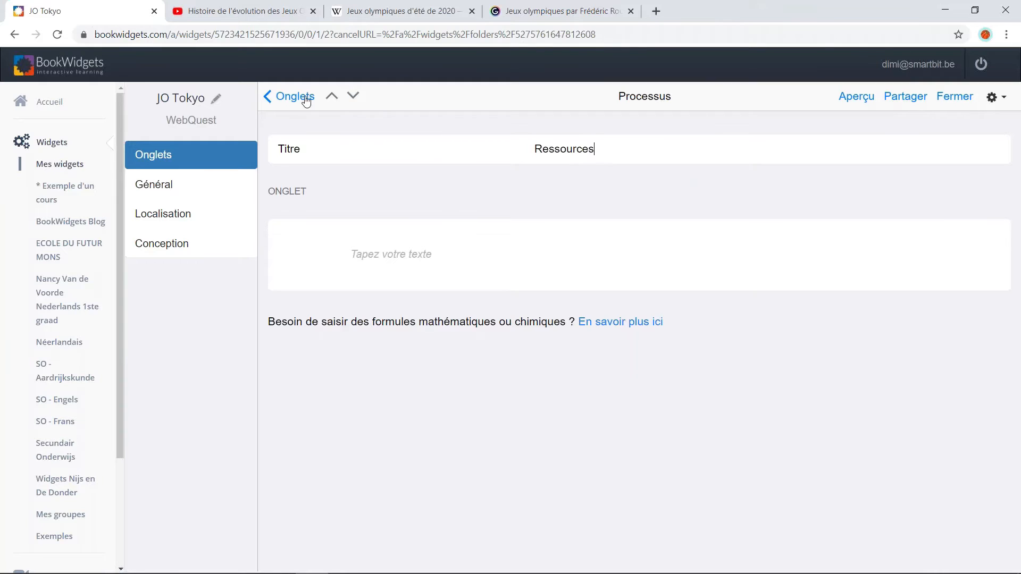
left_click(289, 96)
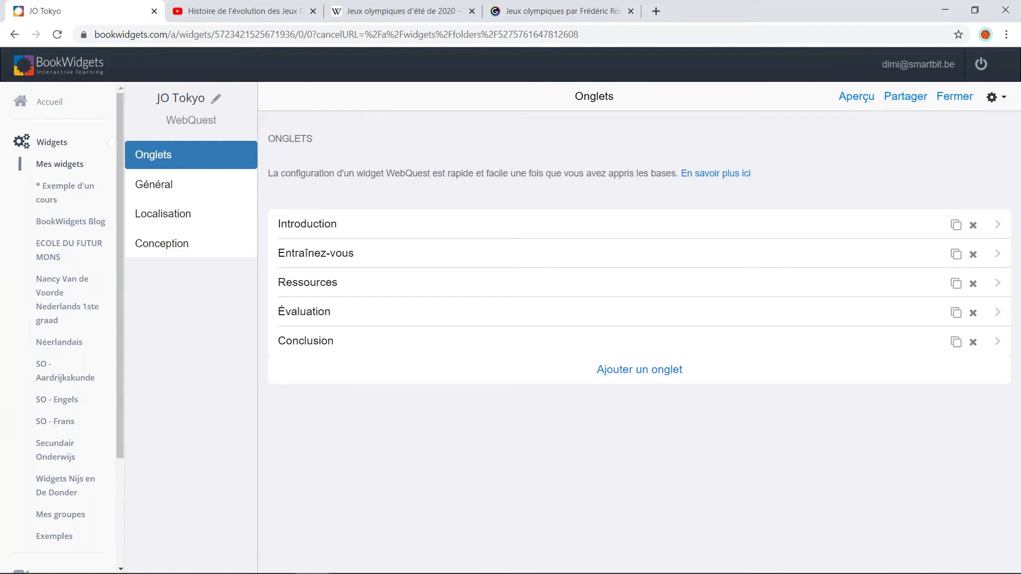
Retitle the WebQuest's Évaluation section as "Offres d'emploi" and return to the section list
left_click(913, 322)
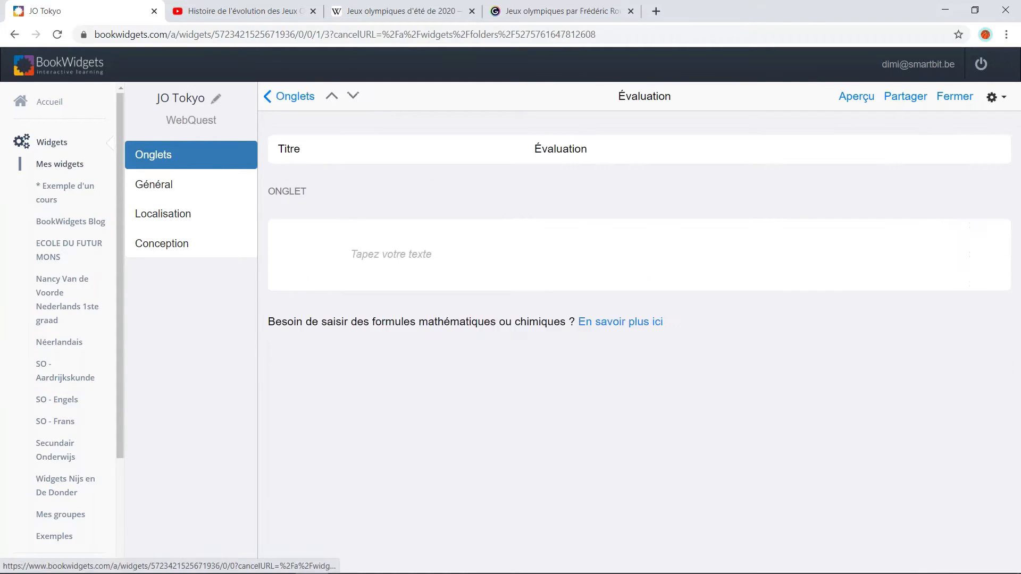
left_click_drag(588, 149, 523, 149)
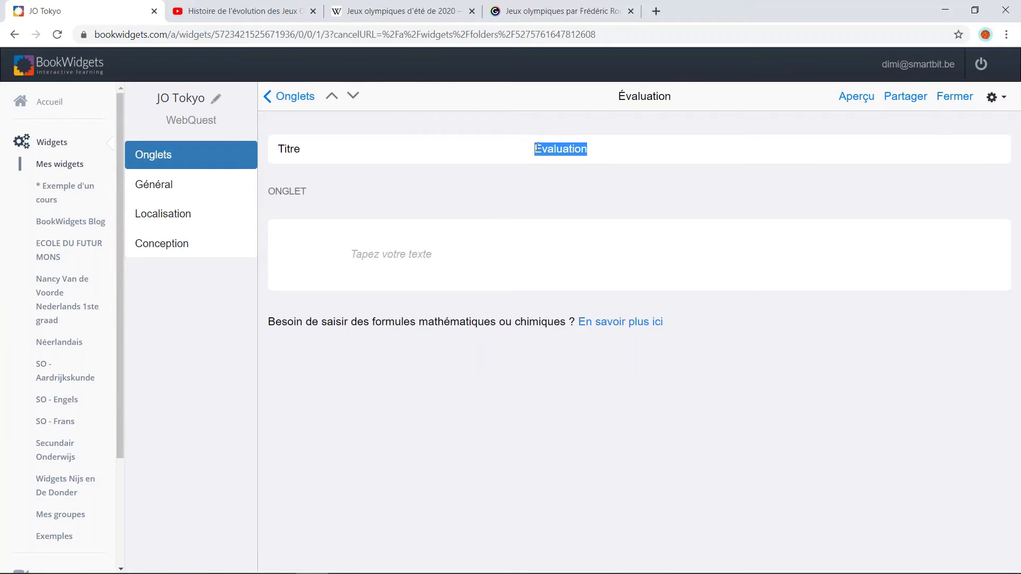
type("Offres d'emploi")
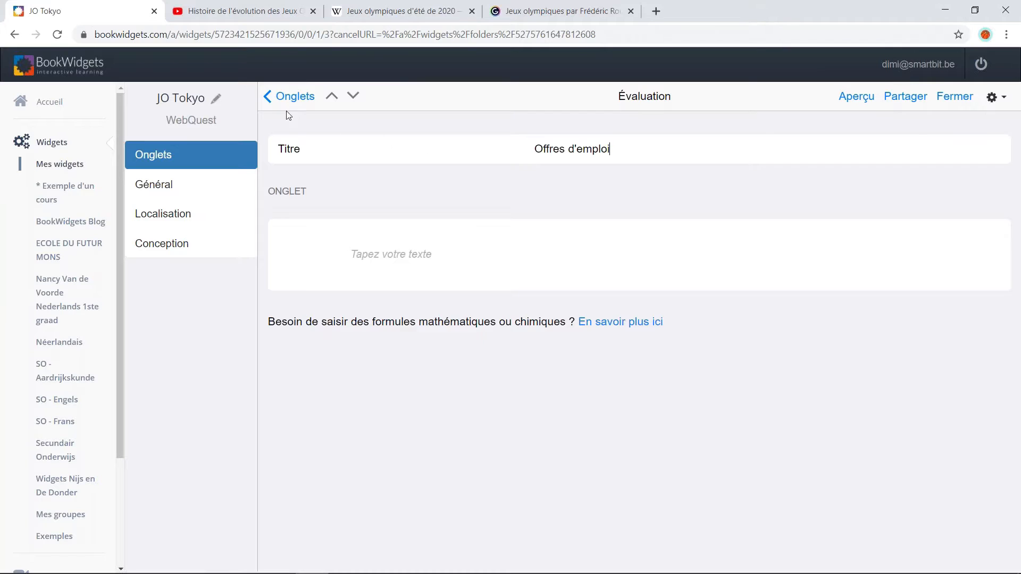
left_click(287, 97)
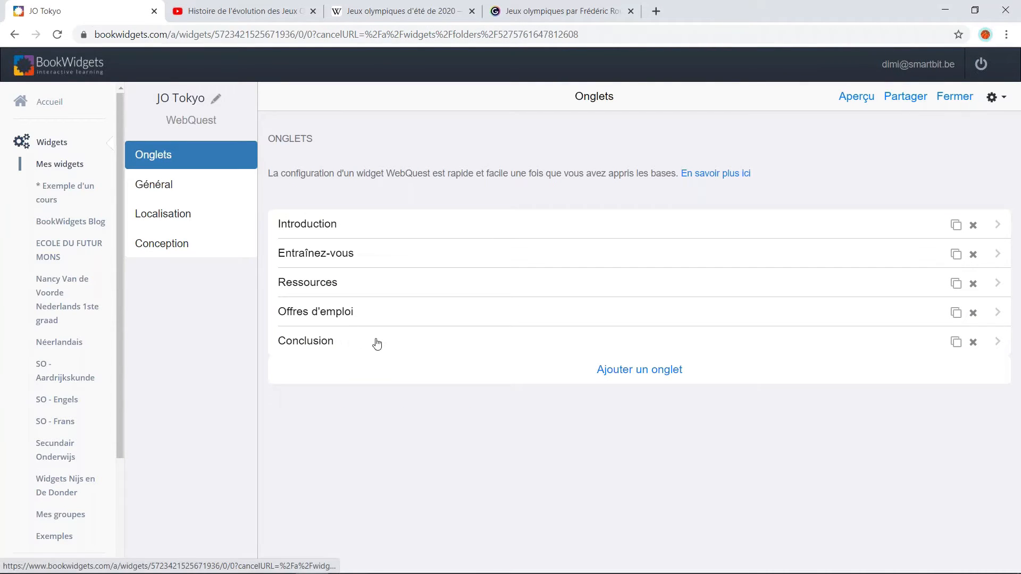
Retitle the WebQuest's Conclusion section as "Évaluation" and return to the section list
left_click(439, 347)
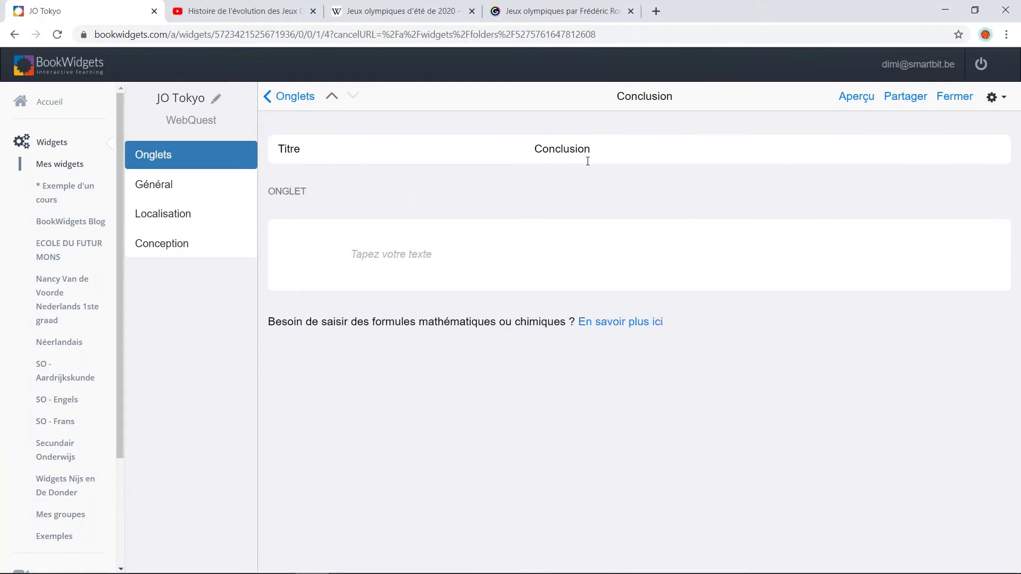
left_click_drag(587, 161, 522, 150)
type("Évaluation")
left_click(286, 102)
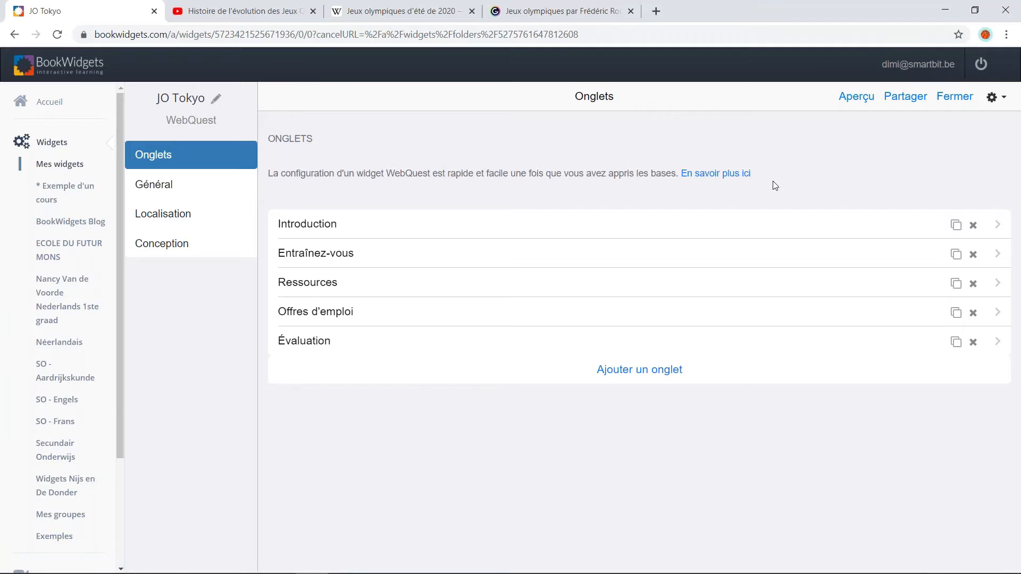
Preview the WebQuest in the student view to check its sections, and return to the editor
left_click(855, 97)
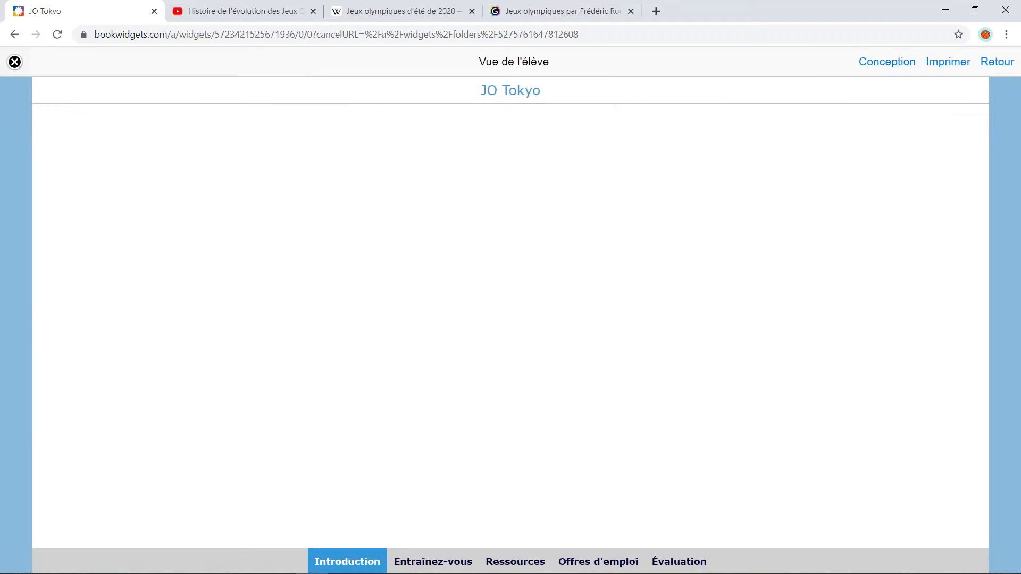
left_click(1004, 64)
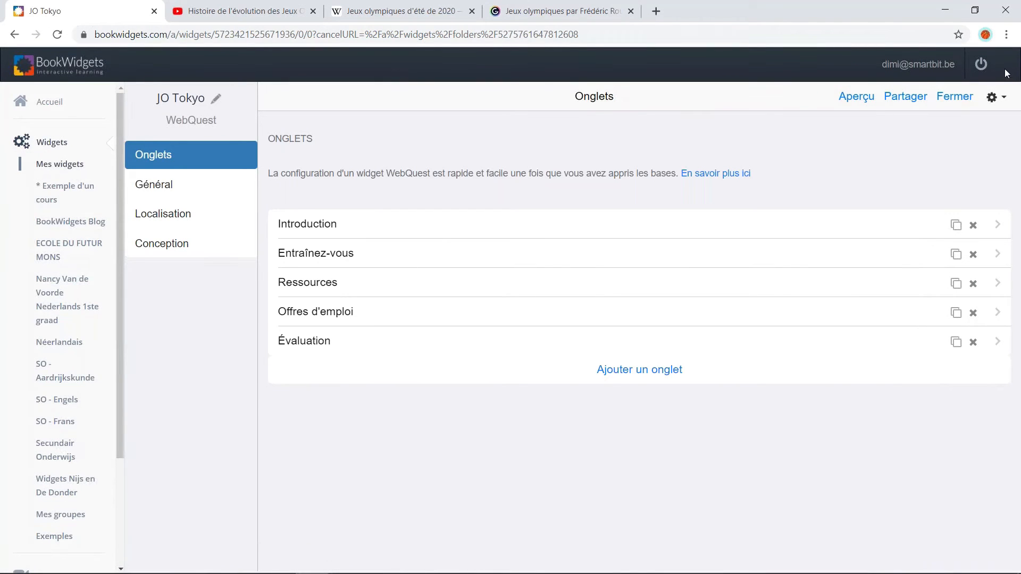
Paste the copied text beginning "En juillet 2021 auront lieu les Jeux Olympiques (JO) de Tokyo" into the Introduction section's content
left_click(474, 226)
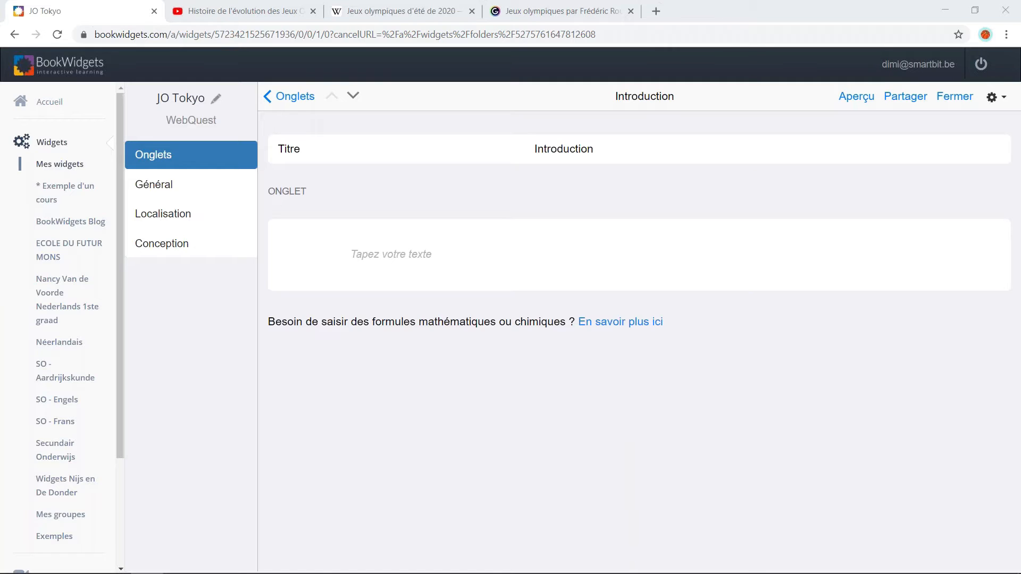
left_click(368, 252)
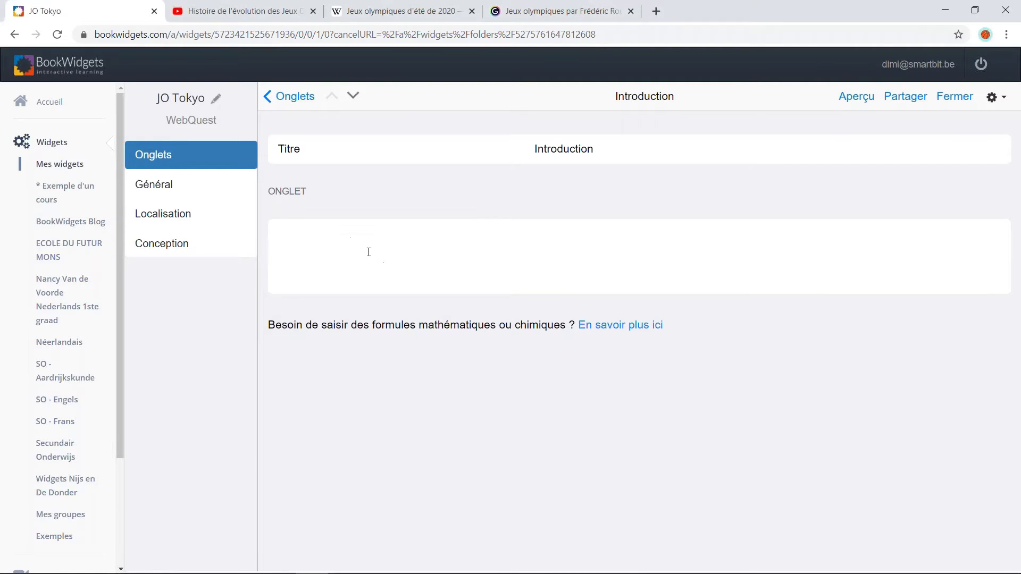
right_click(368, 252)
left_click(407, 357)
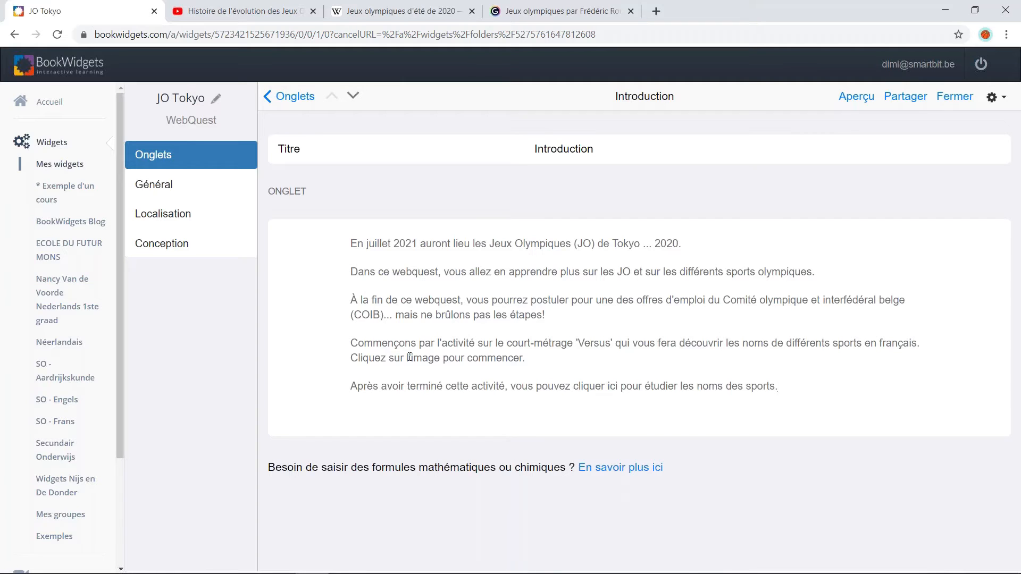
Insert the "JO - Versus" widget from the Webquest JO folder on a new line below the Introduction text and check it in the student view
key("Return")
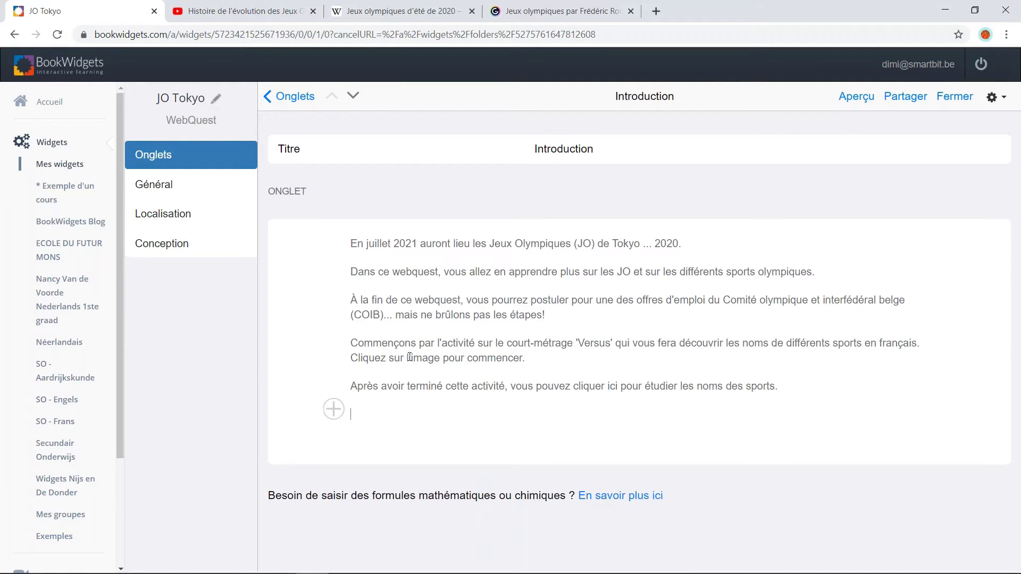
left_click(337, 417)
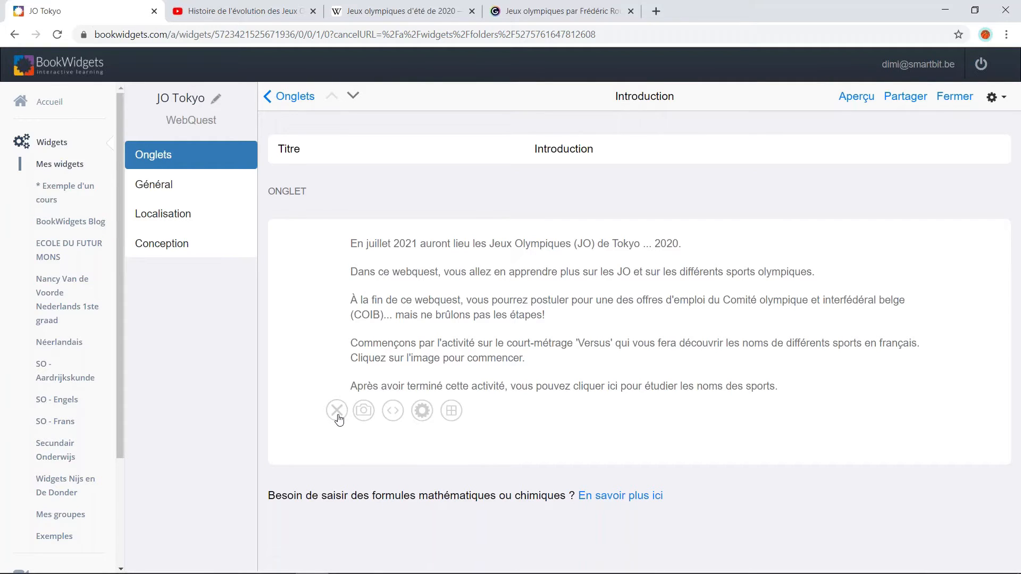
left_click(420, 412)
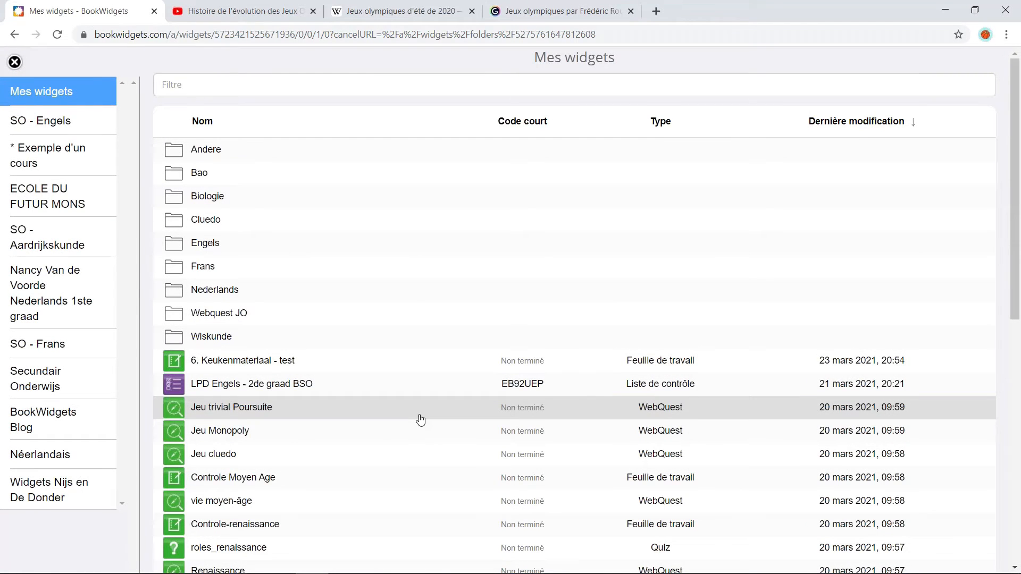
left_click(425, 322)
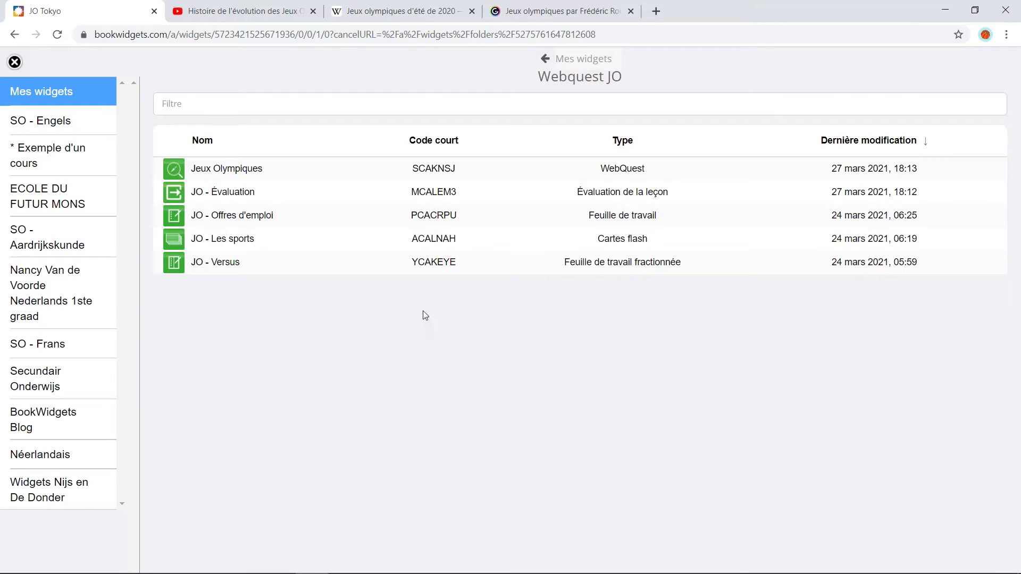
left_click(401, 269)
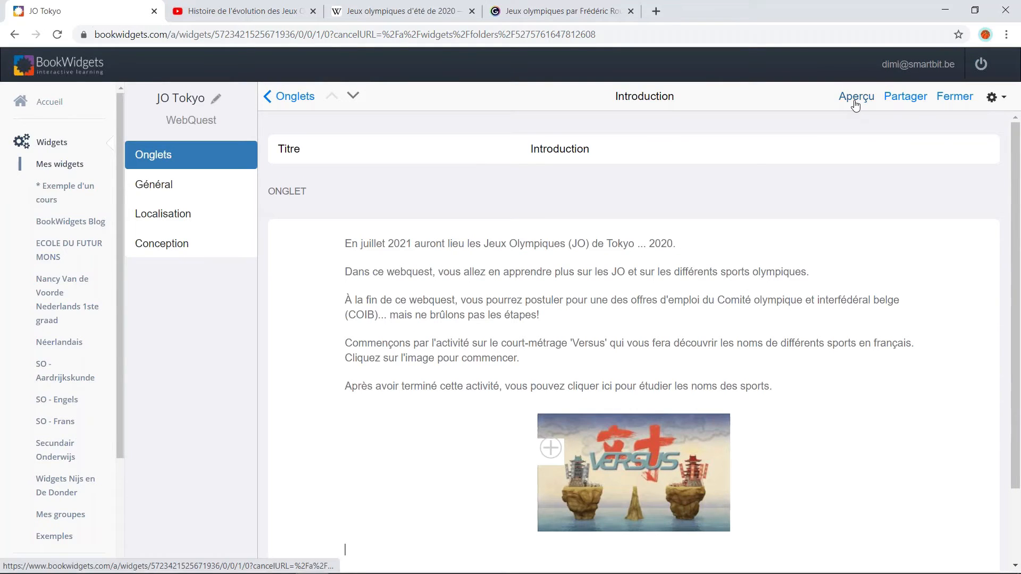
left_click(855, 101)
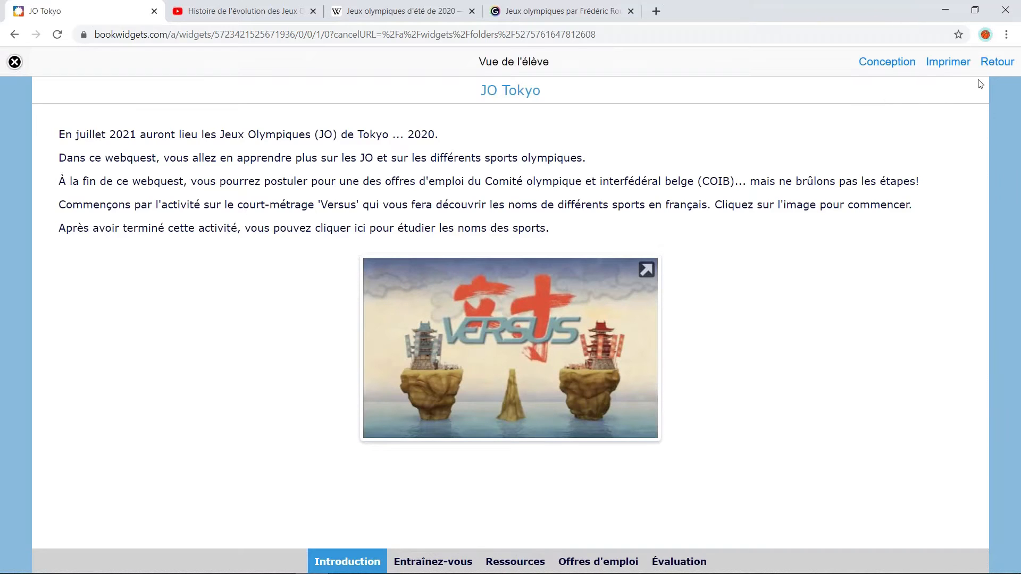
left_click(998, 62)
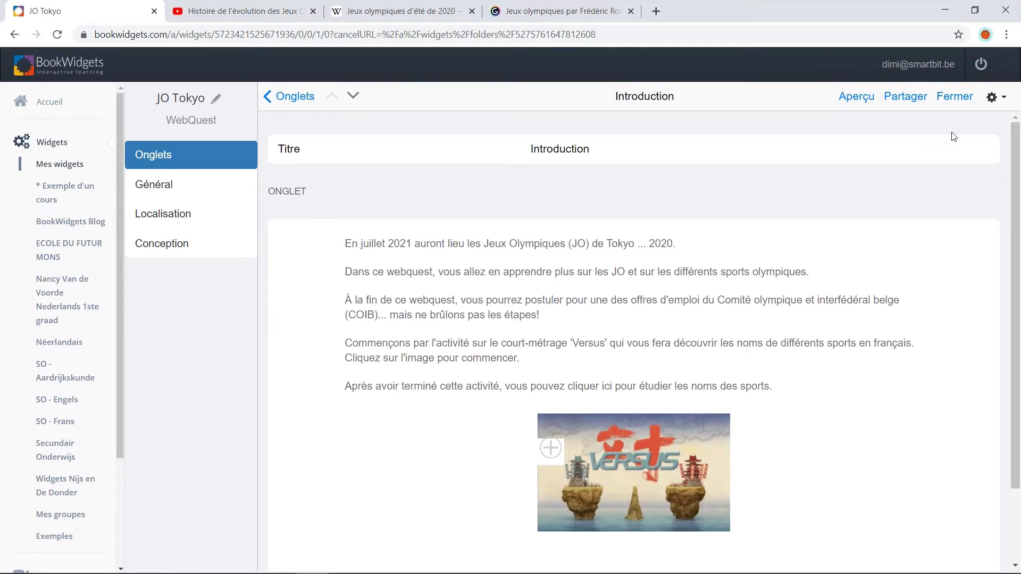
Link the phrase "cliquer ici pour étudier les noms des sports" in the Introduction text to the internal Entraînez-vous section
left_click(569, 386)
left_click_drag(569, 387, 770, 391)
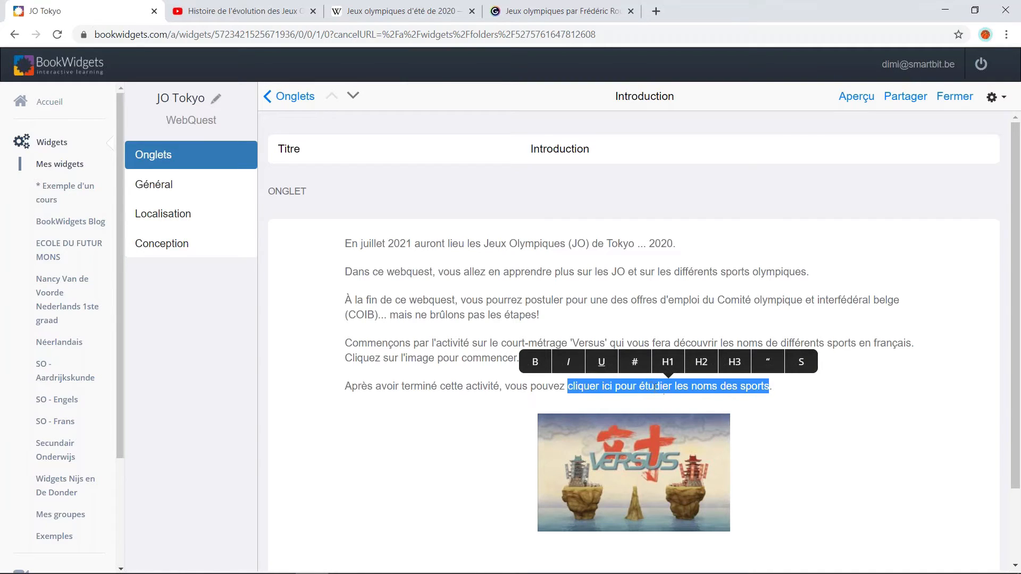
left_click(634, 362)
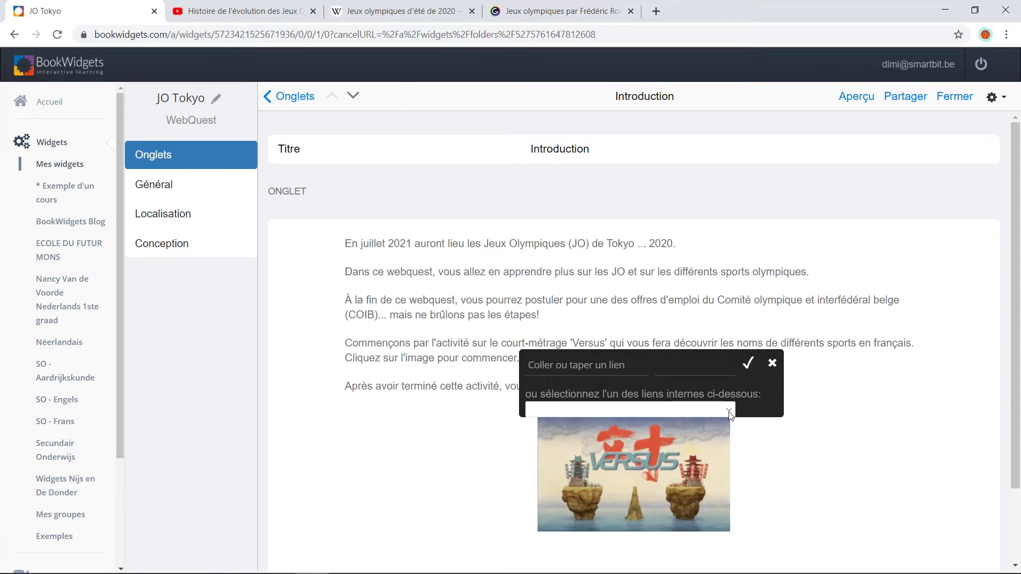
left_click(729, 410)
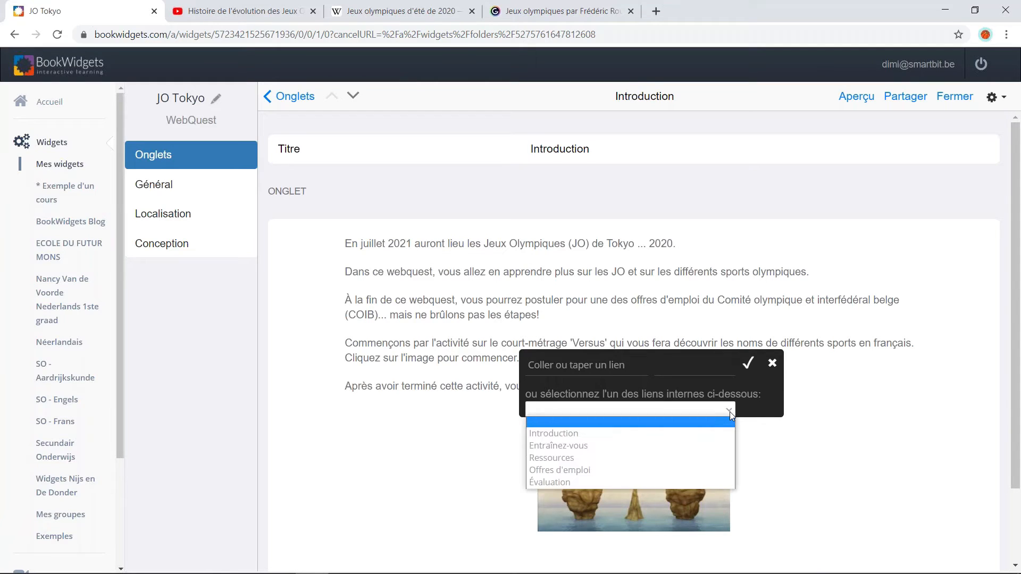
left_click(703, 445)
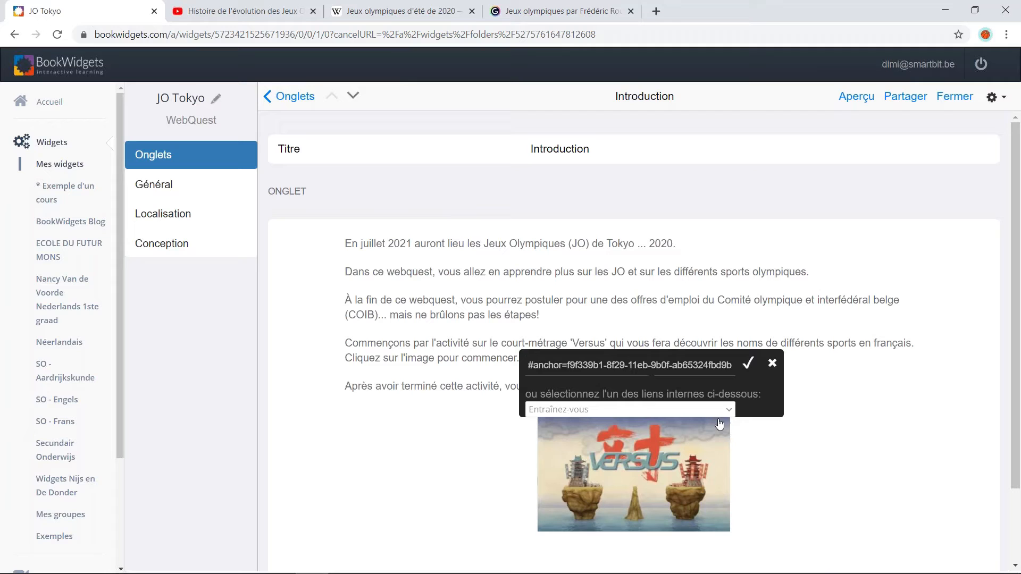
left_click(748, 363)
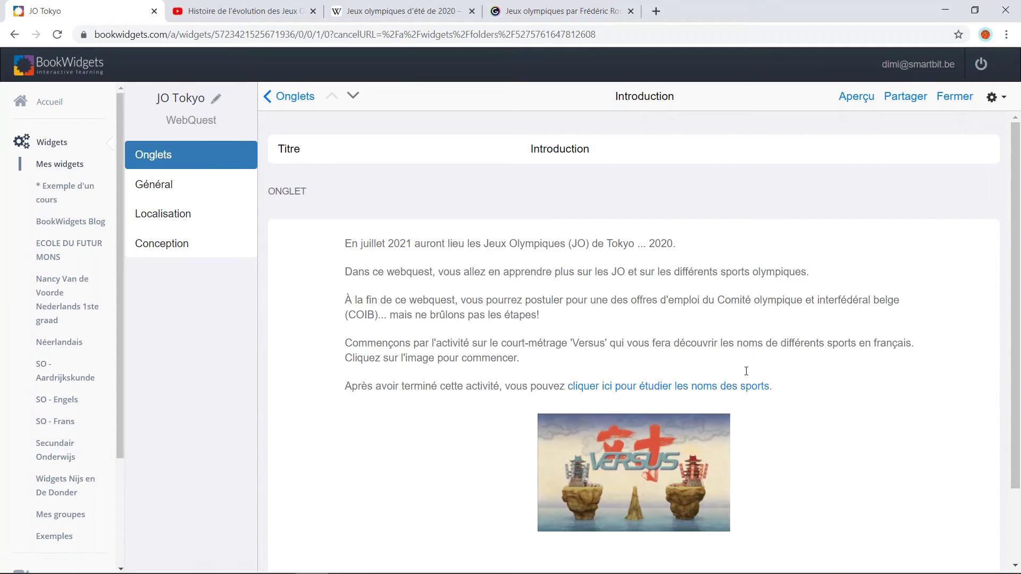
Test the "cliquer ici pour étudier les noms des sports" link in the student view and return to the Introduction section
left_click(853, 102)
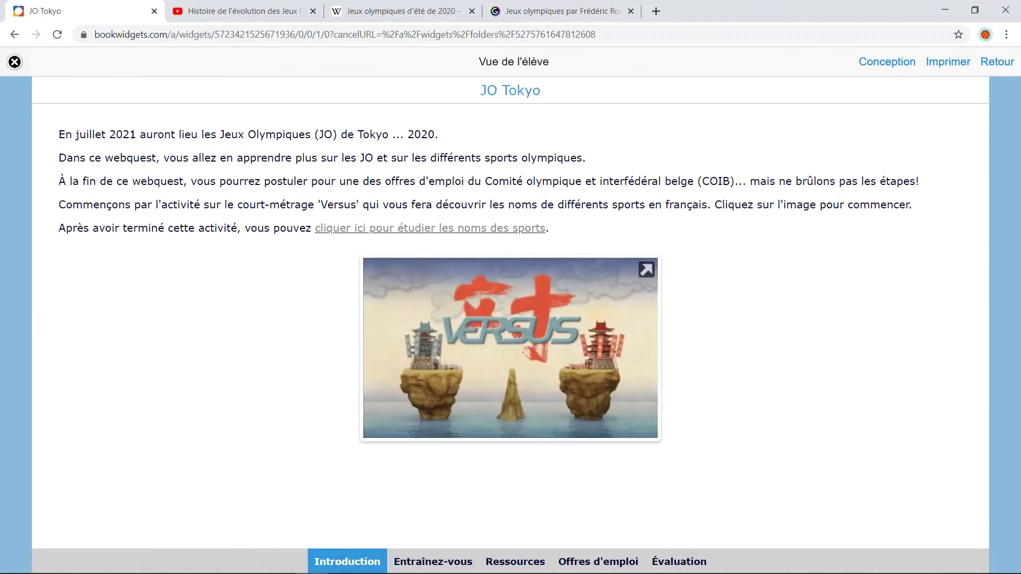
left_click(484, 229)
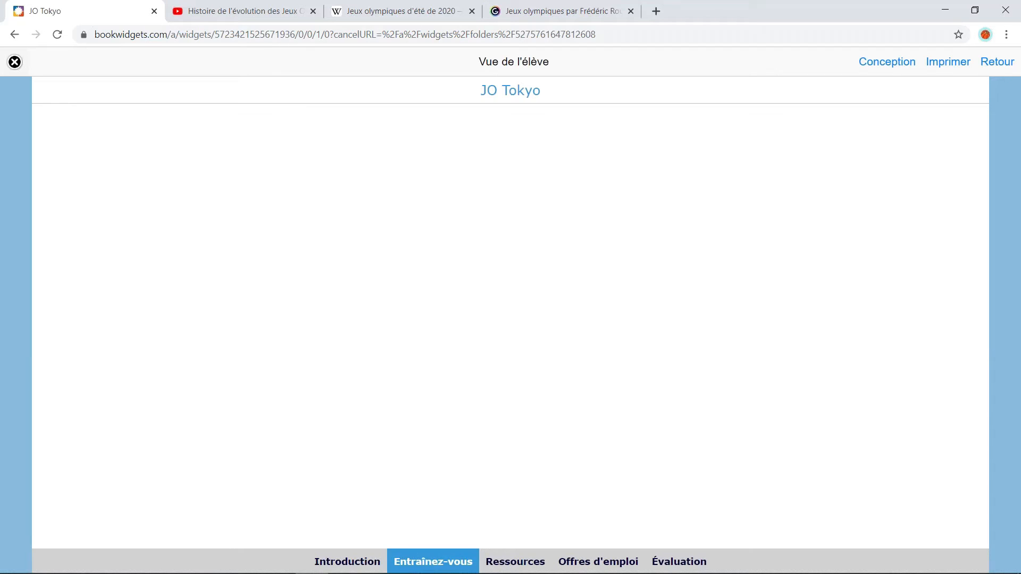
left_click(334, 563)
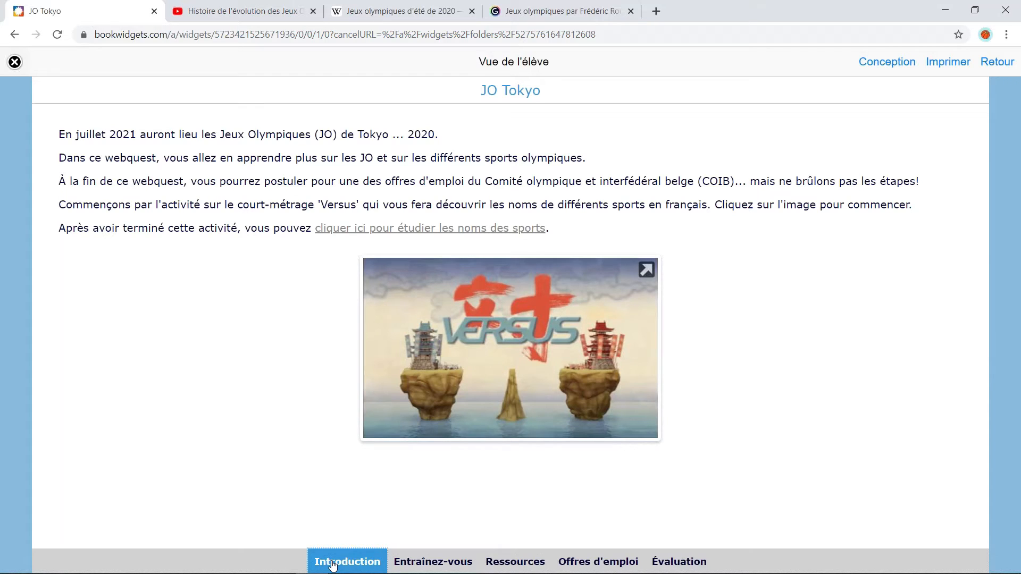
Search online images for "olympics" and set the Olympic rings monument at sunset as the WebQuest's background image
left_click(872, 70)
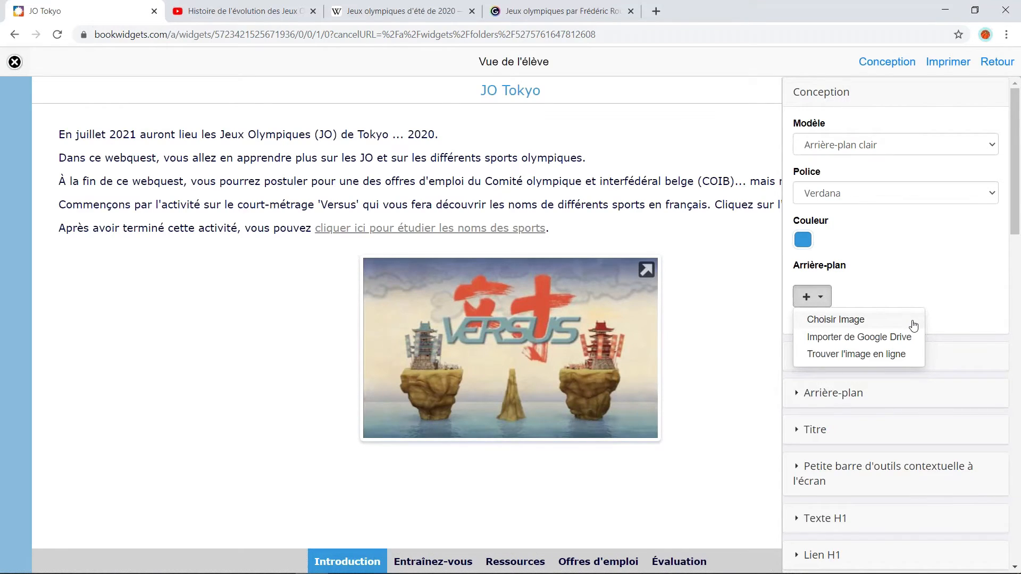
left_click(908, 360)
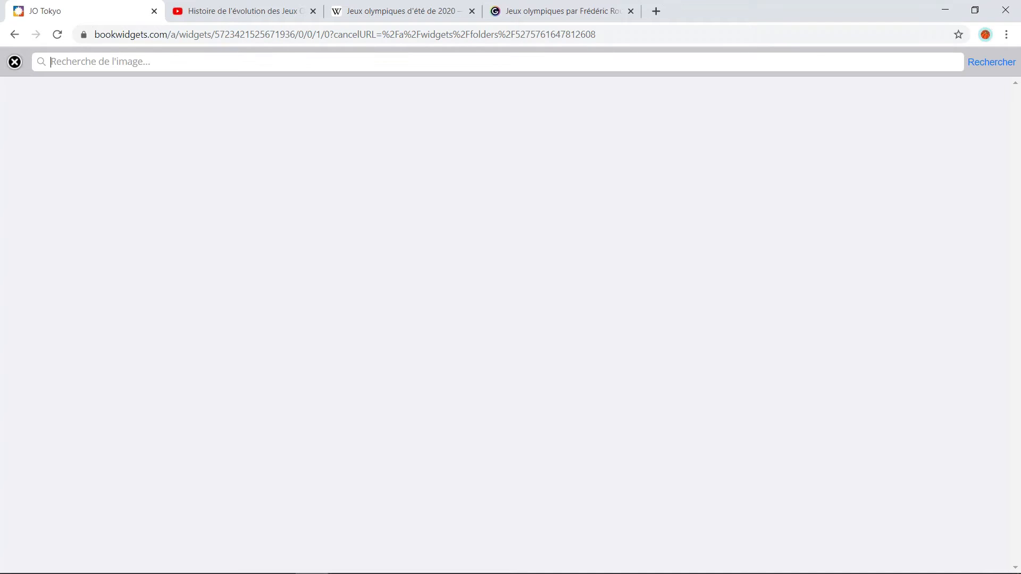
type("olympics")
key("Return")
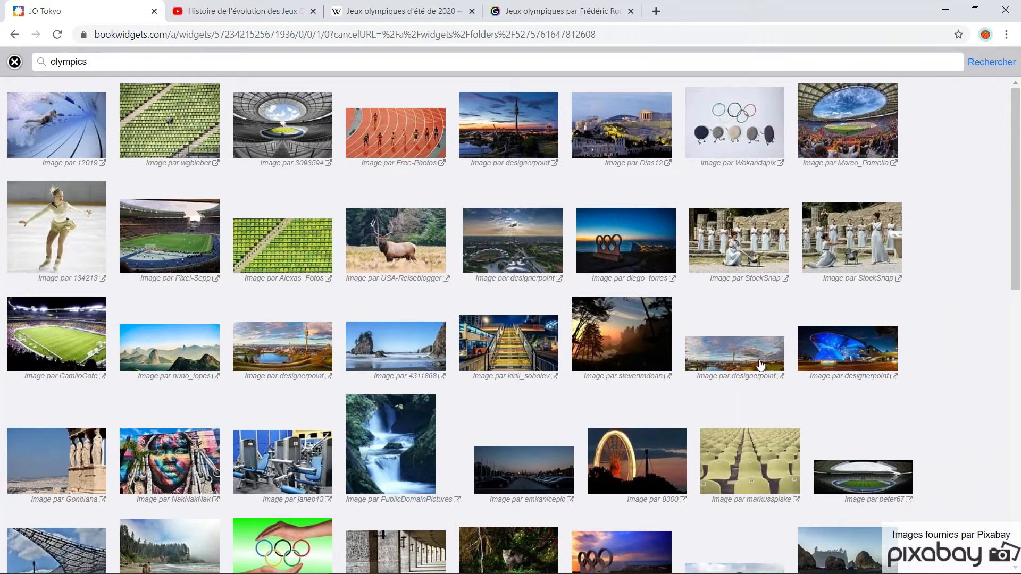
left_click(633, 235)
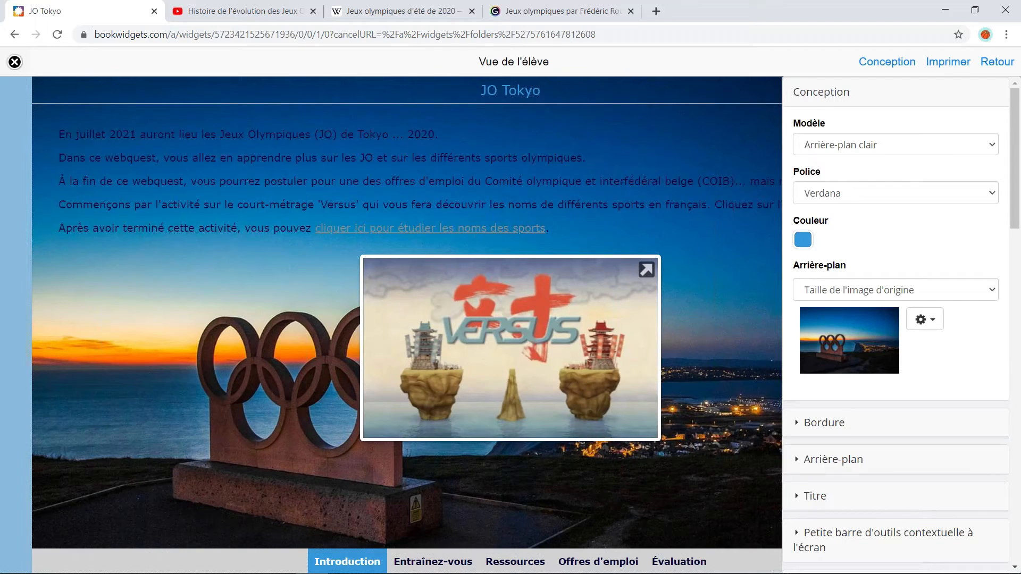
Set the background image sizing to "Couvrir toute la zone" and return to the WebQuest editor
left_click(991, 294)
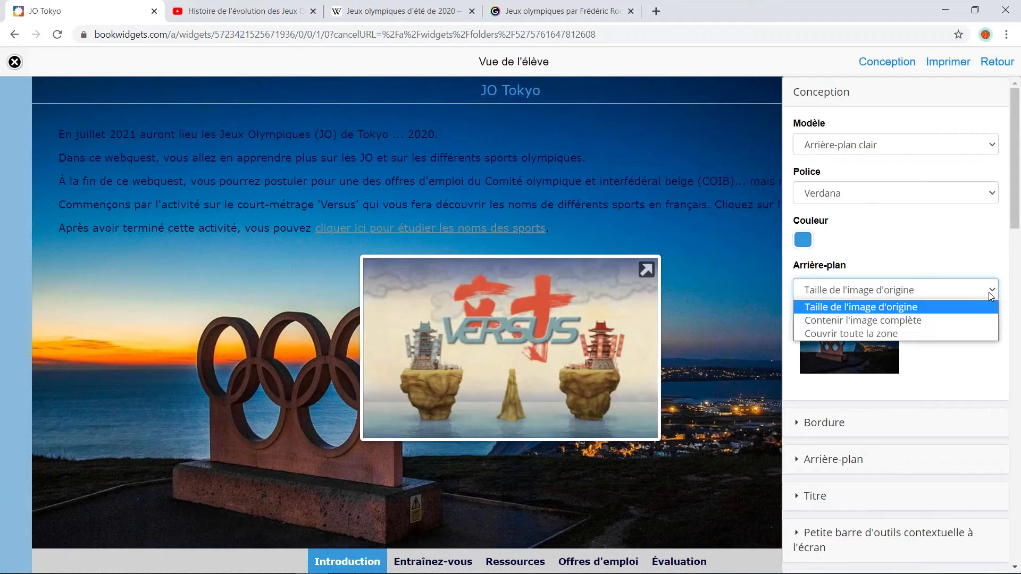
left_click(975, 335)
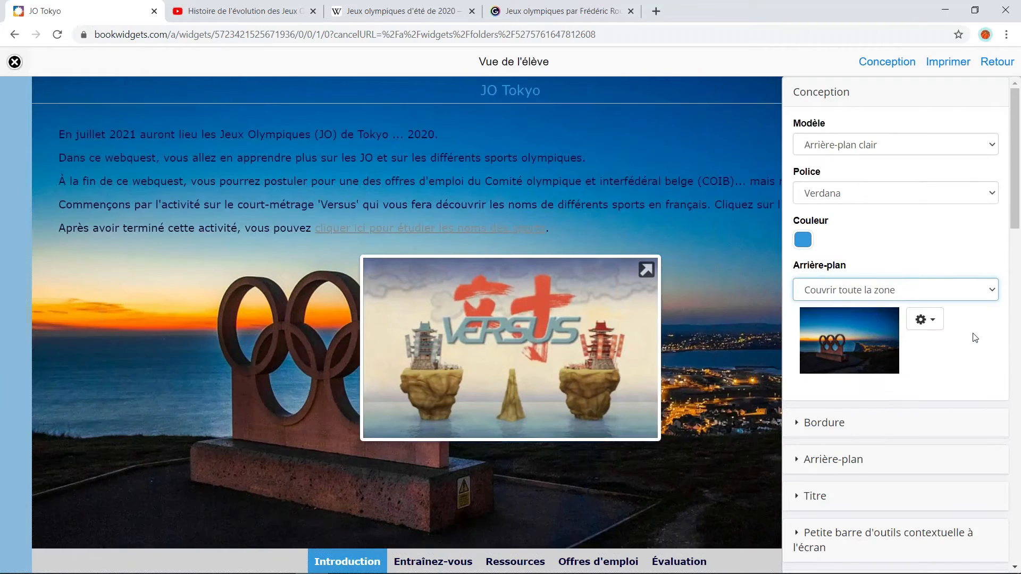
left_click(892, 72)
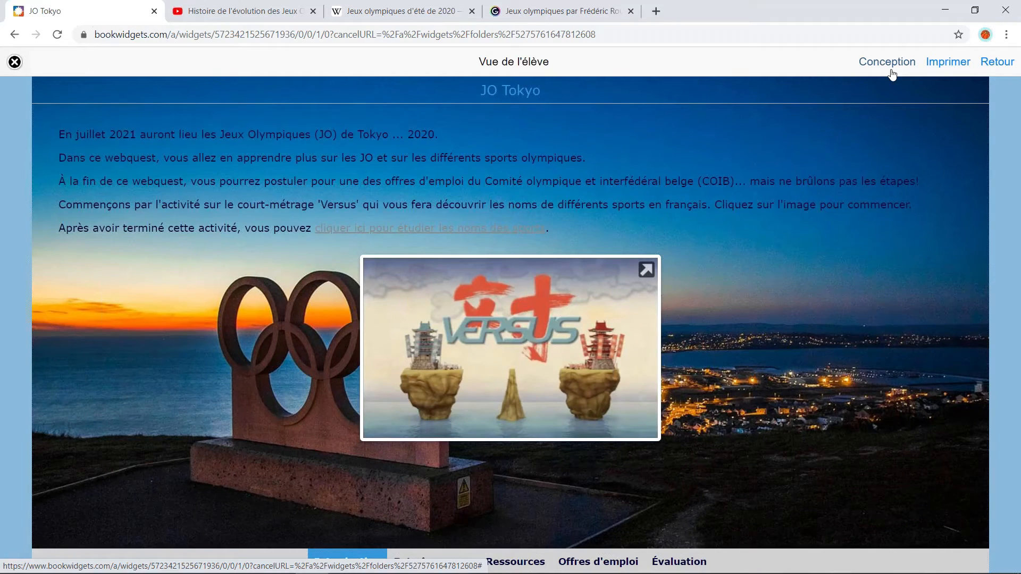
left_click(996, 63)
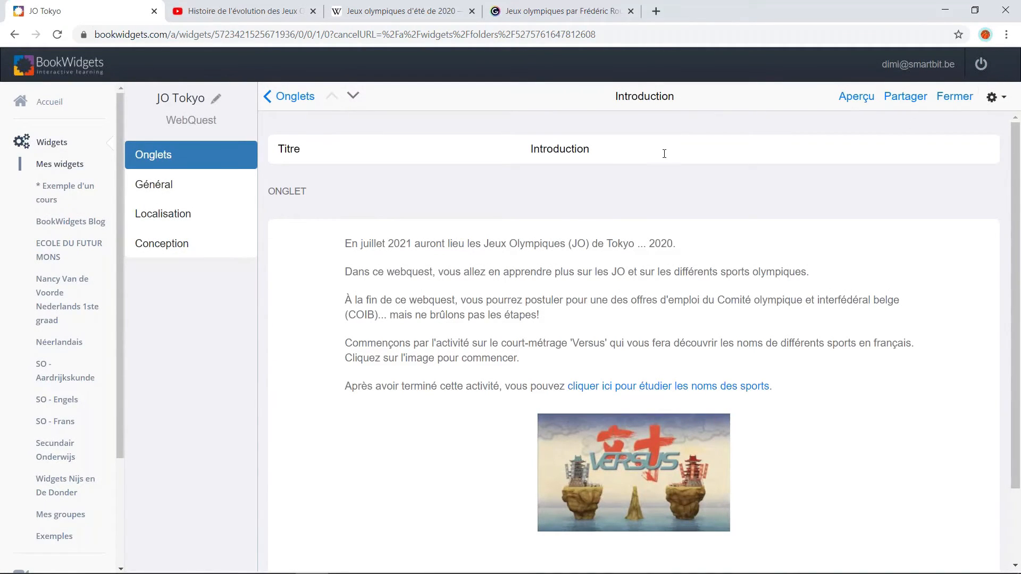
Move on to the Entraînez-vous section and paste the copied instructions beginning "Étudiez bien les noms des sports en français." into its content
left_click(290, 103)
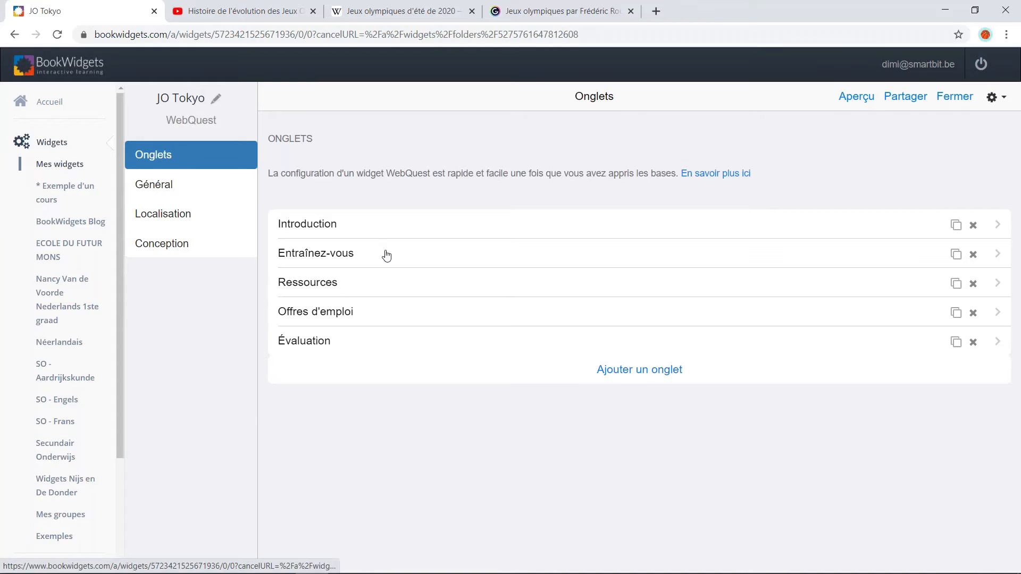
left_click(378, 226)
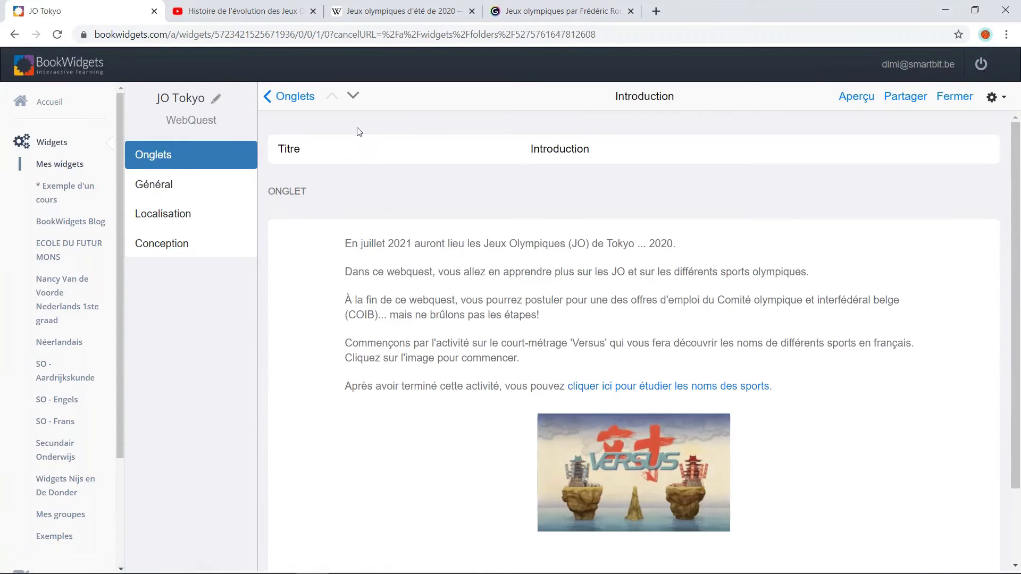
left_click(353, 98)
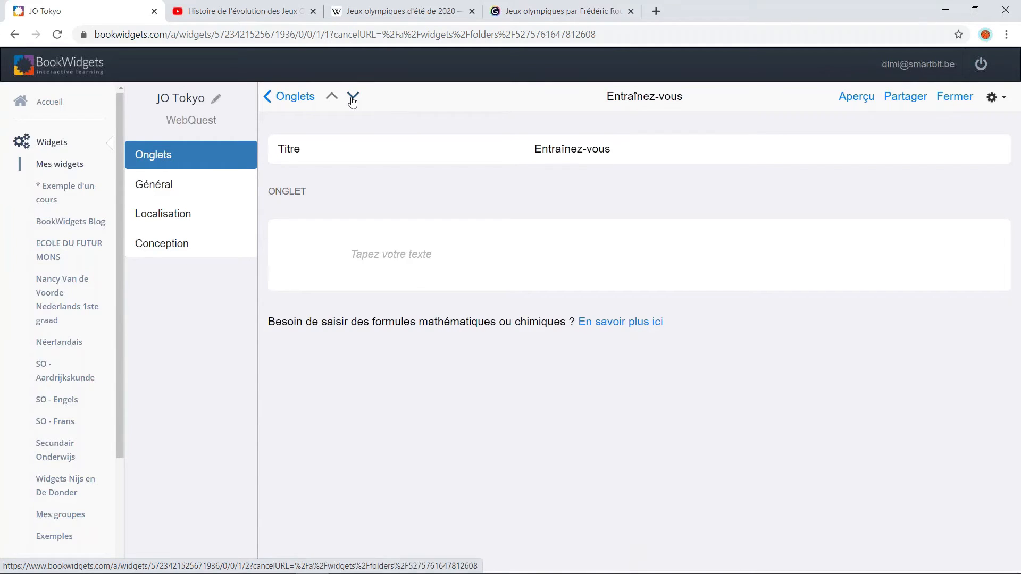
left_click(411, 259)
right_click(407, 259)
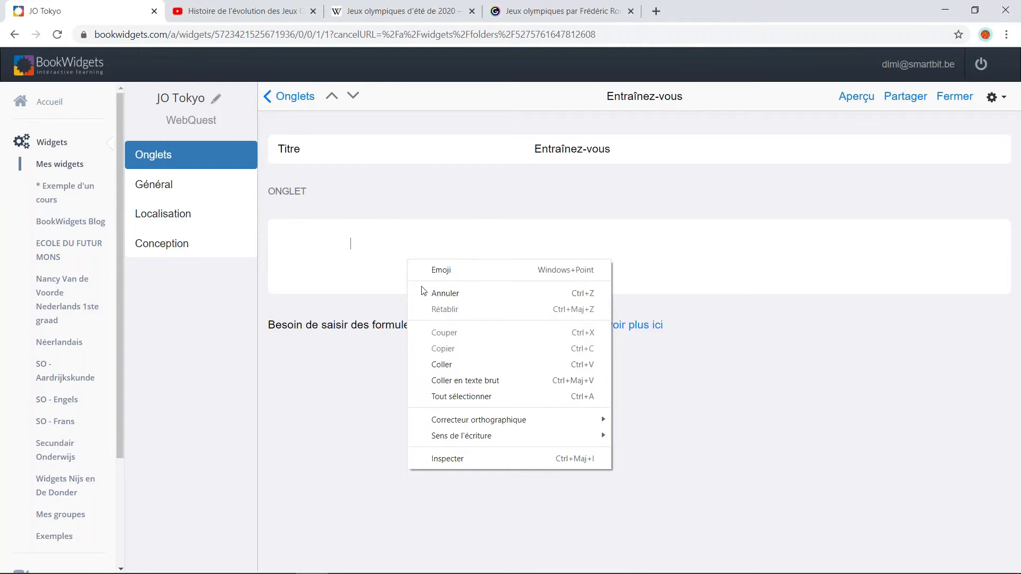
left_click(493, 365)
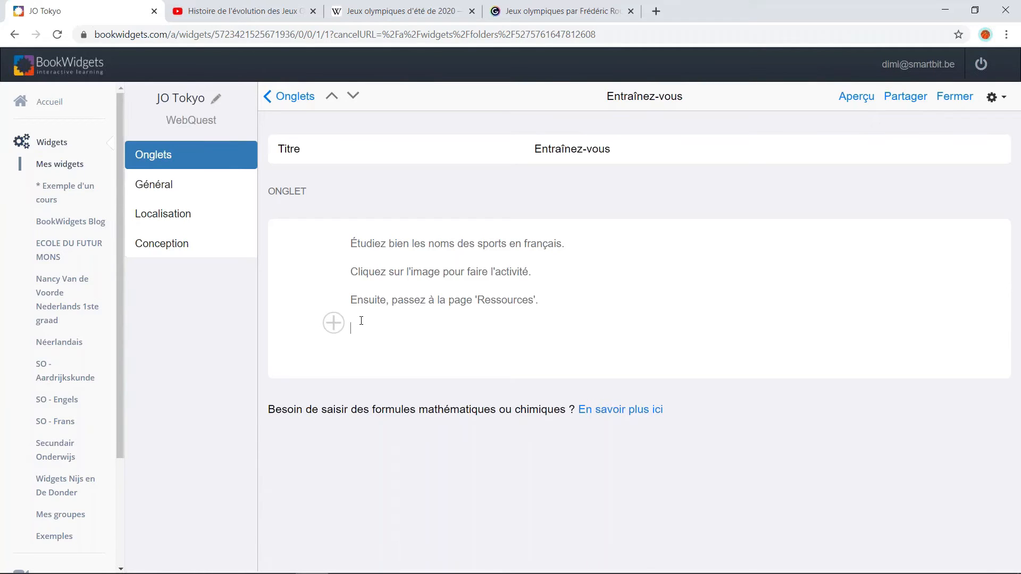
Insert the "JO - Les sports" flashcards widget from the Webquest JO folder below the Entraînez-vous instructions
left_click(333, 328)
left_click(422, 325)
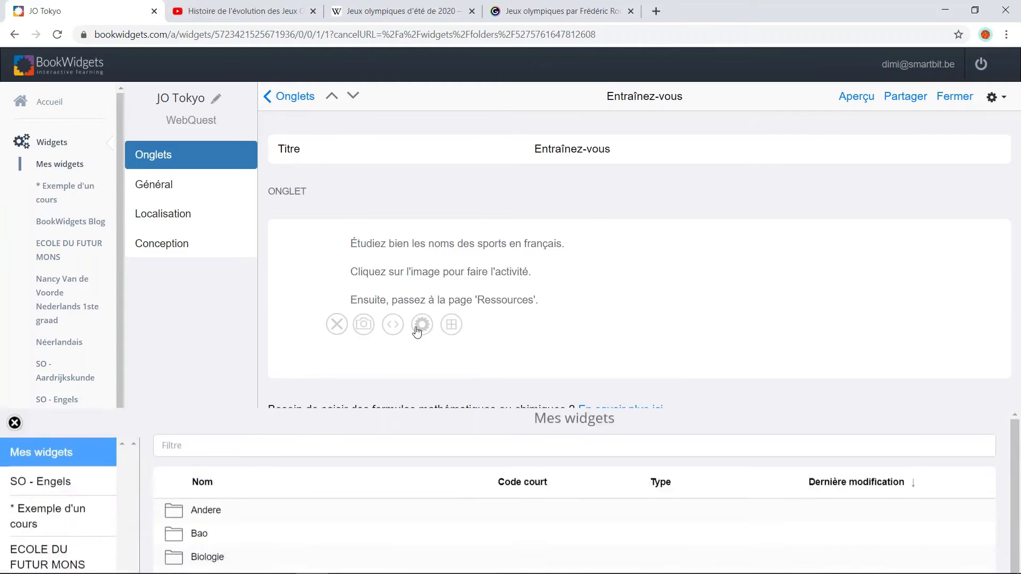
left_click(395, 323)
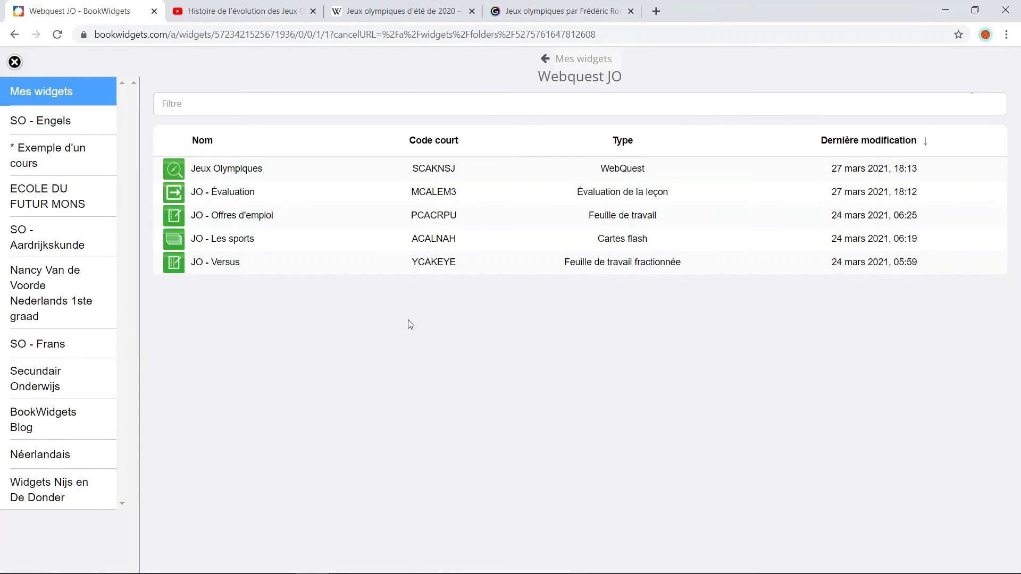
left_click(483, 244)
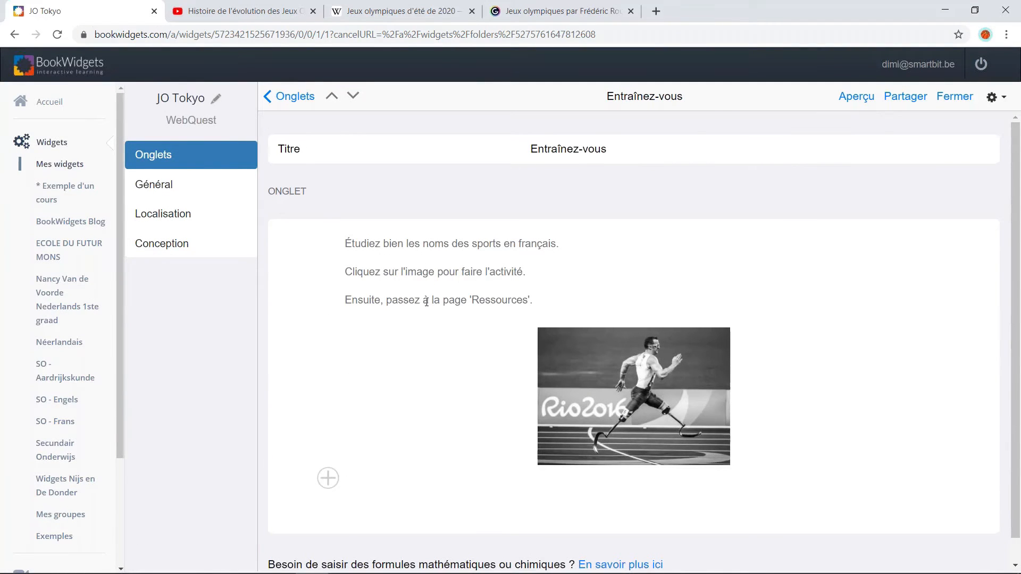
Link the text "à la page 'Ressources'" in the last instruction to the internal Ressources section
left_click_drag(424, 301, 531, 301)
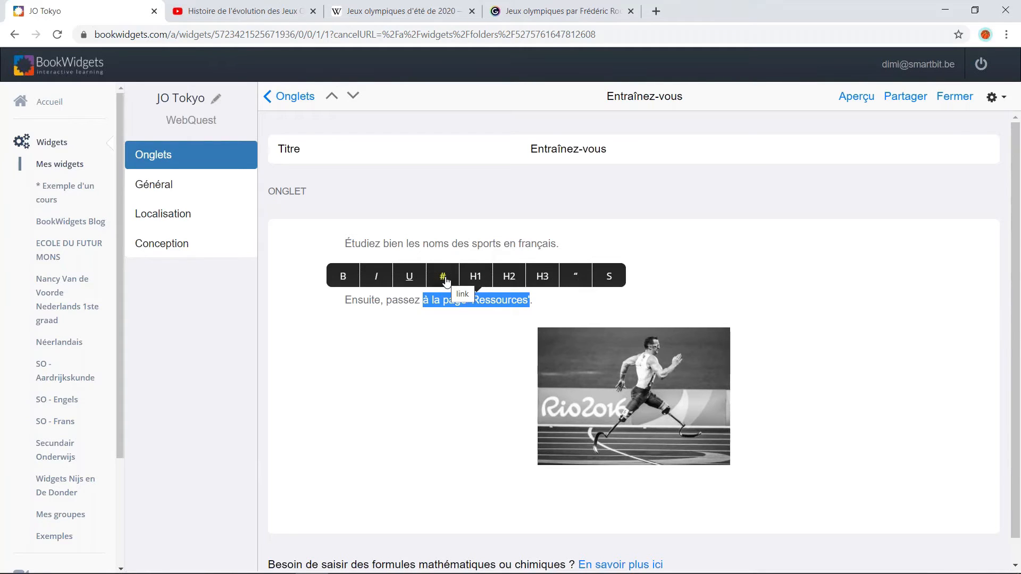
left_click(445, 277)
left_click(536, 324)
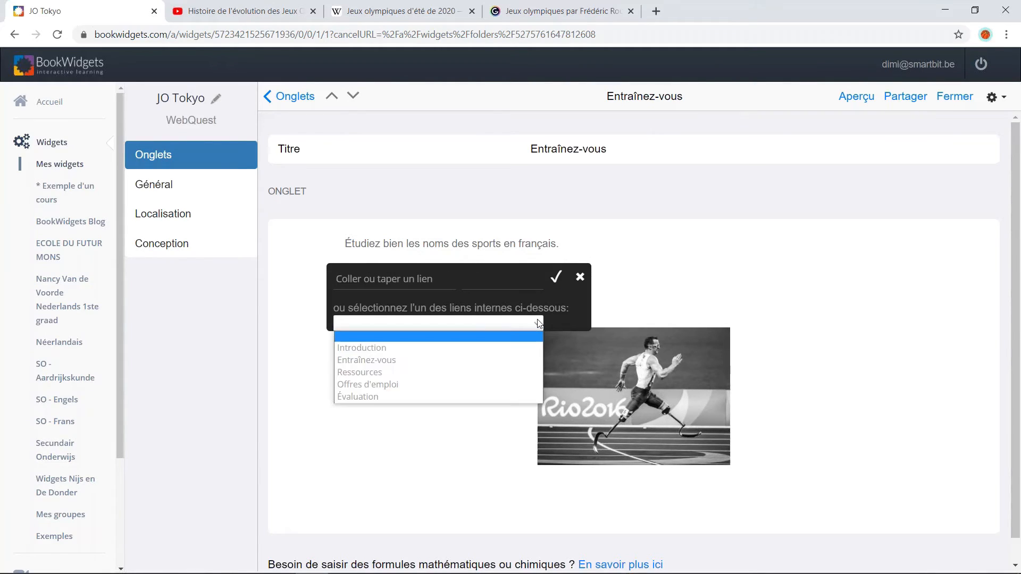
left_click(513, 377)
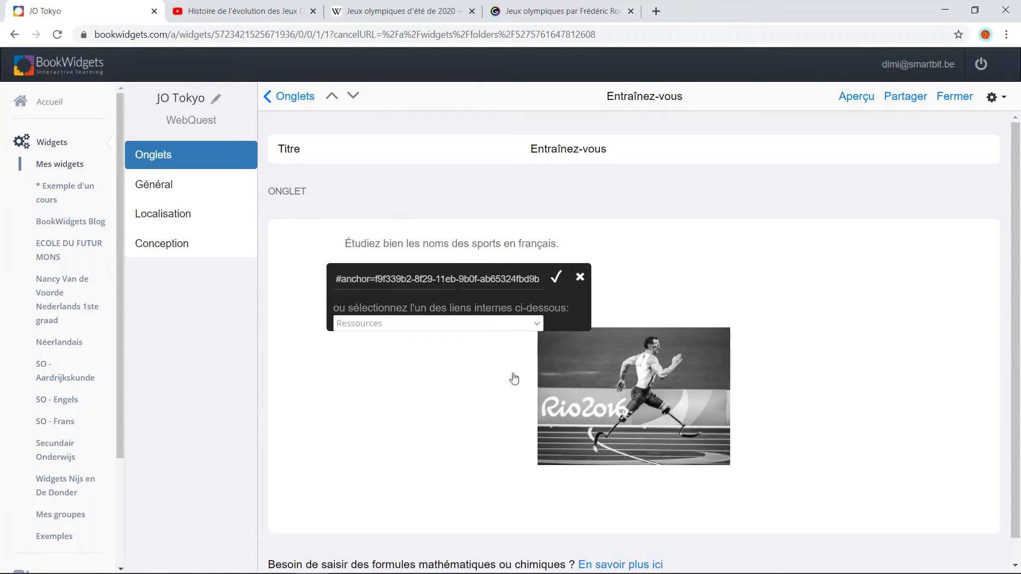
left_click(554, 289)
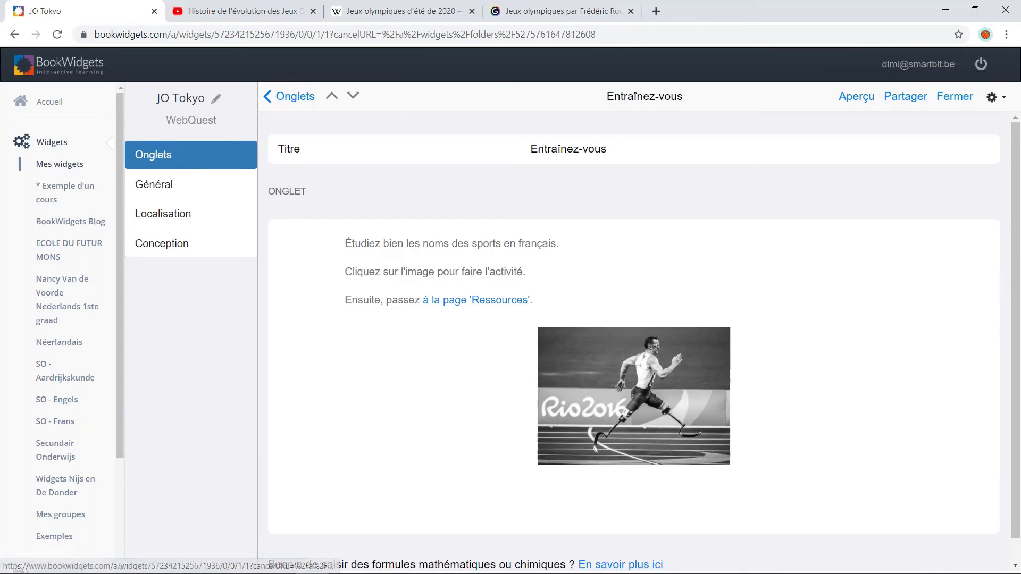
Test the "à la page 'Ressources'" link from the Entraînez-vous page in the student view and return to the editor
left_click(868, 101)
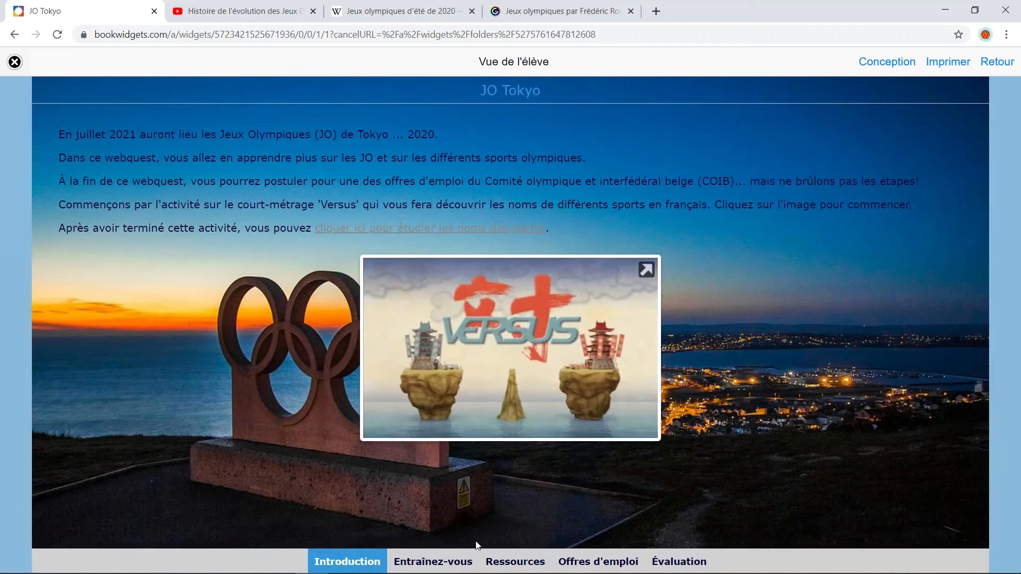
left_click(450, 563)
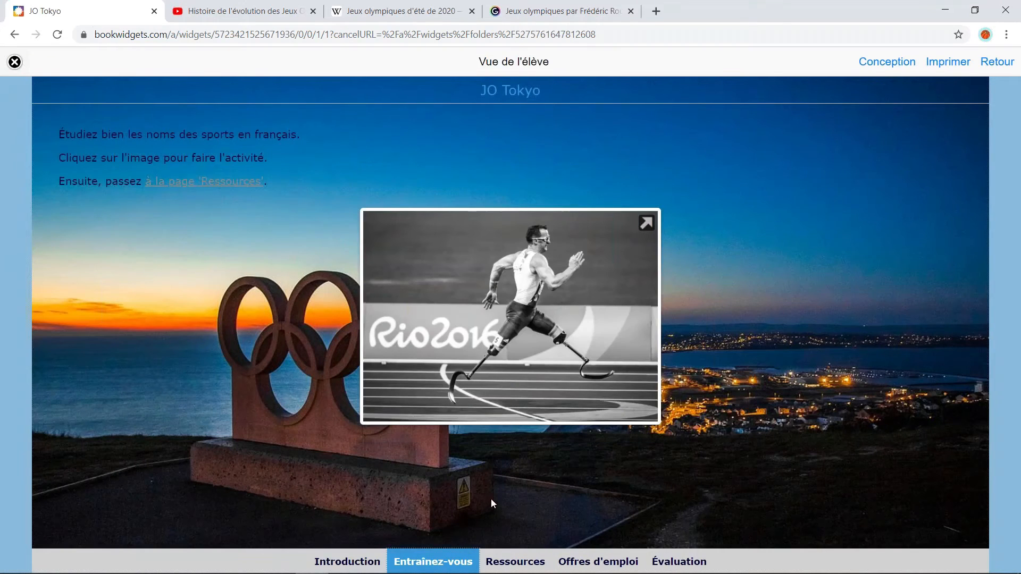
left_click(195, 182)
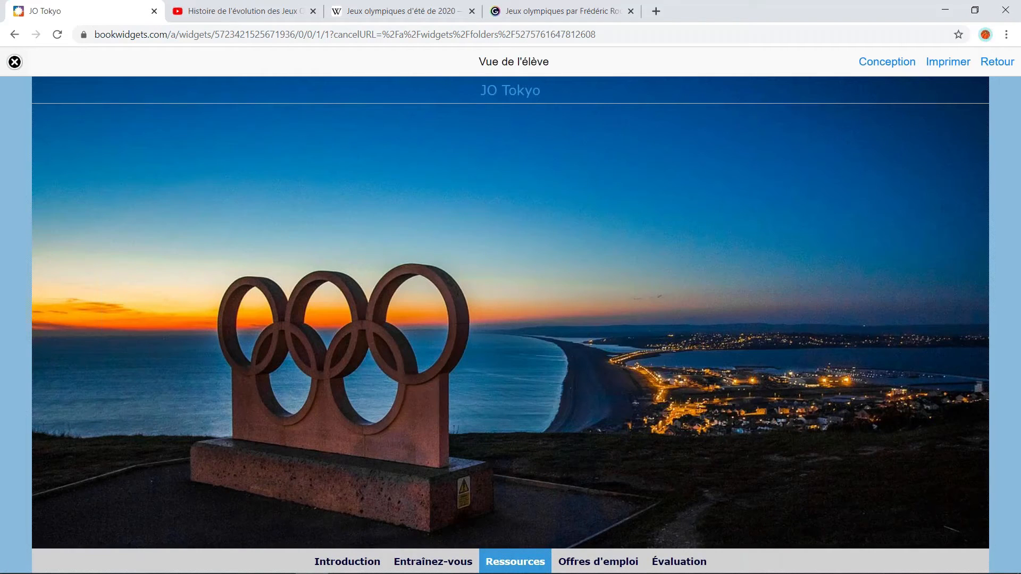
left_click(994, 62)
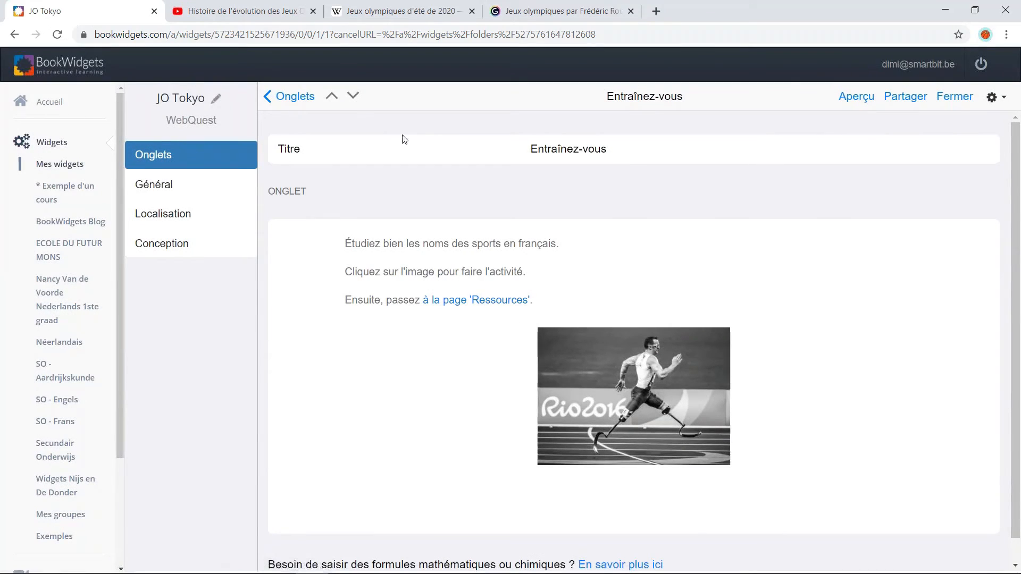
Move on to the Ressources section and paste the copied instructions beginning "Consultez ces trois documents" into its content
left_click(353, 96)
right_click(385, 246)
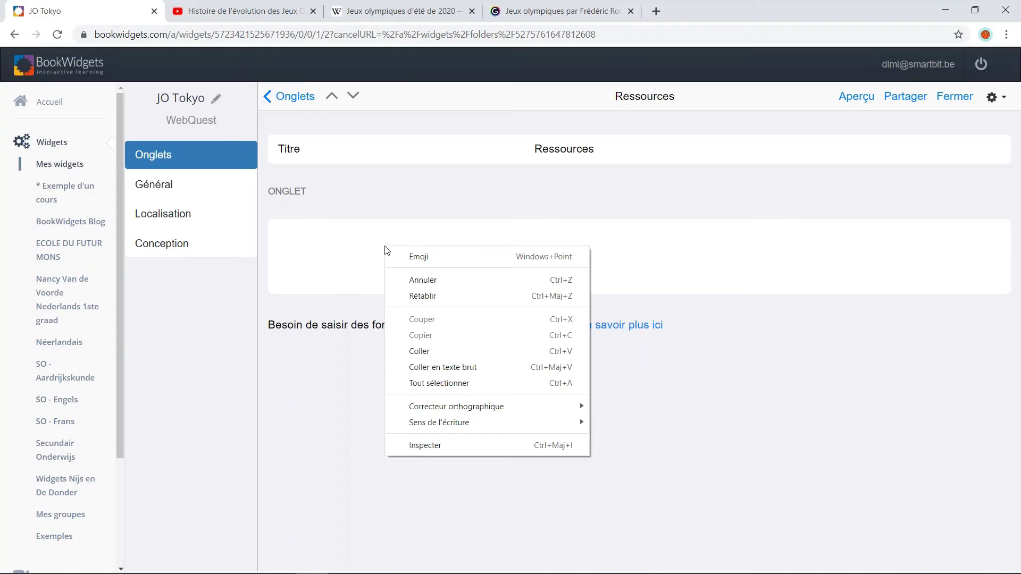
left_click(447, 351)
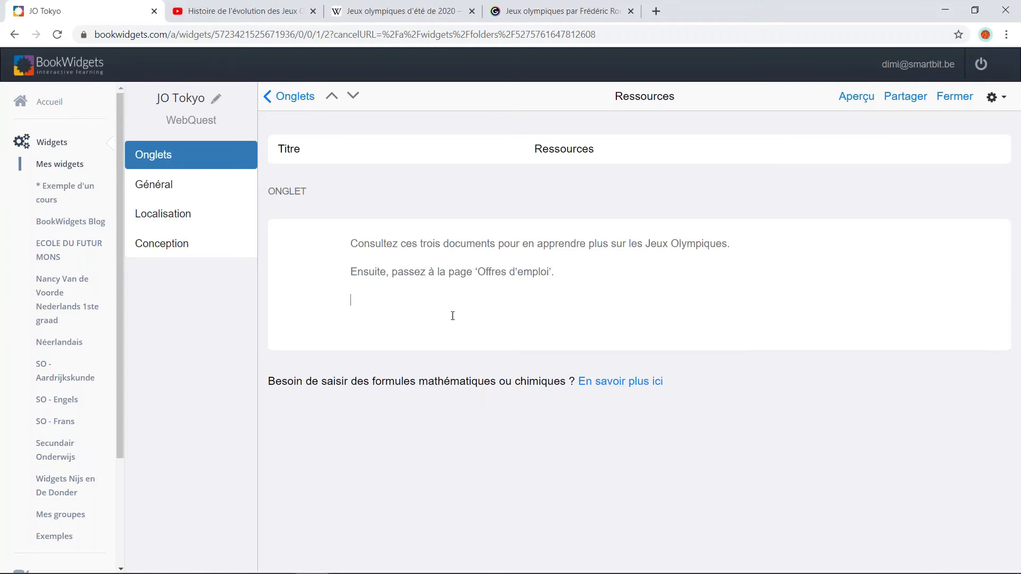
Add the headings "Vidéo - Histoire JO", "Wikipédia" and "Site interactif" below the instructions, leaving empty lines after each
type("Vidéo - Histoire JO")
key("Return")
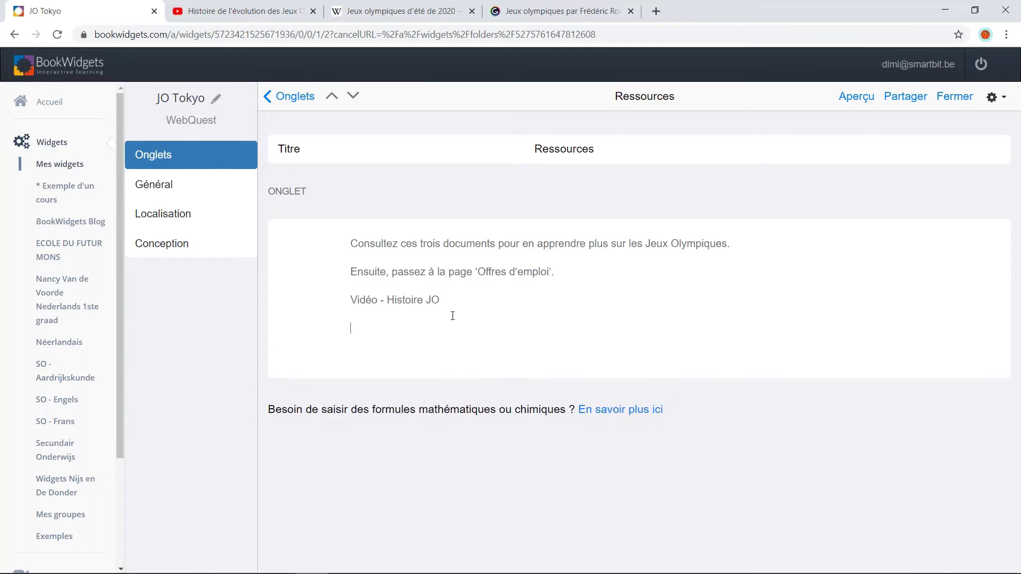
key("Return")
type("Wi")
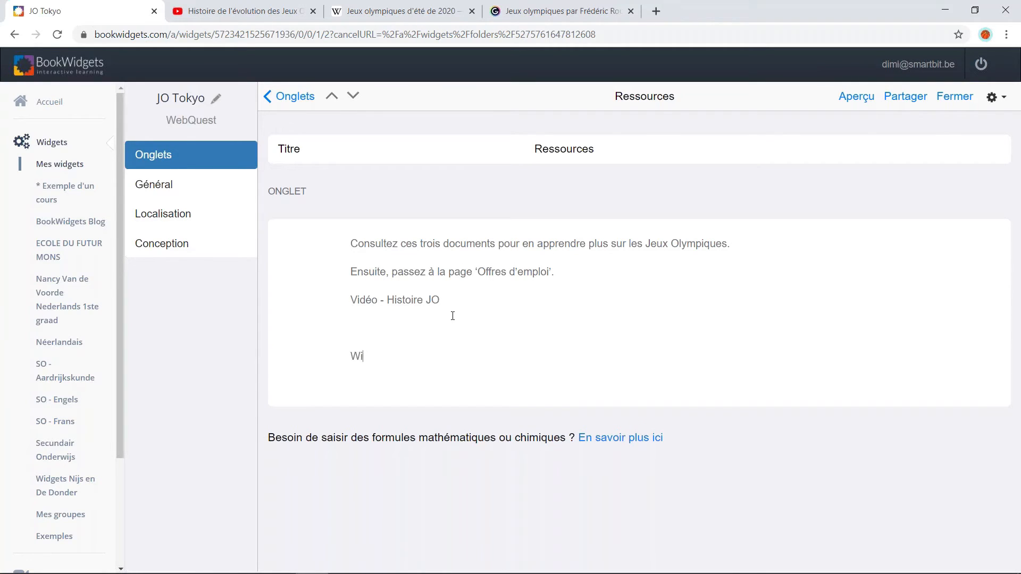
type("kipédia")
key("Return")
key("Return")
type("S")
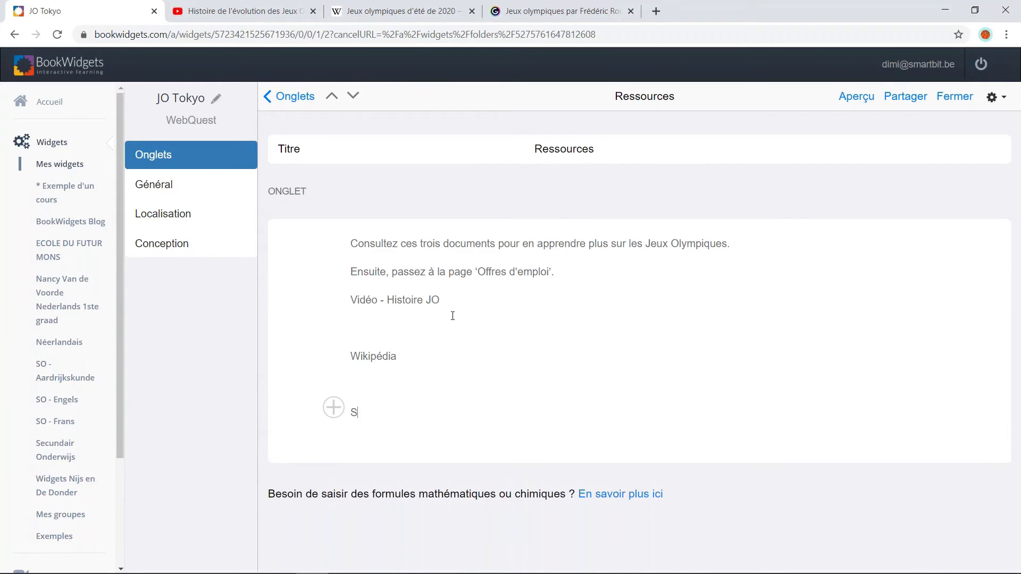
type("ite interactif")
key("Return")
key("Return")
key("Return")
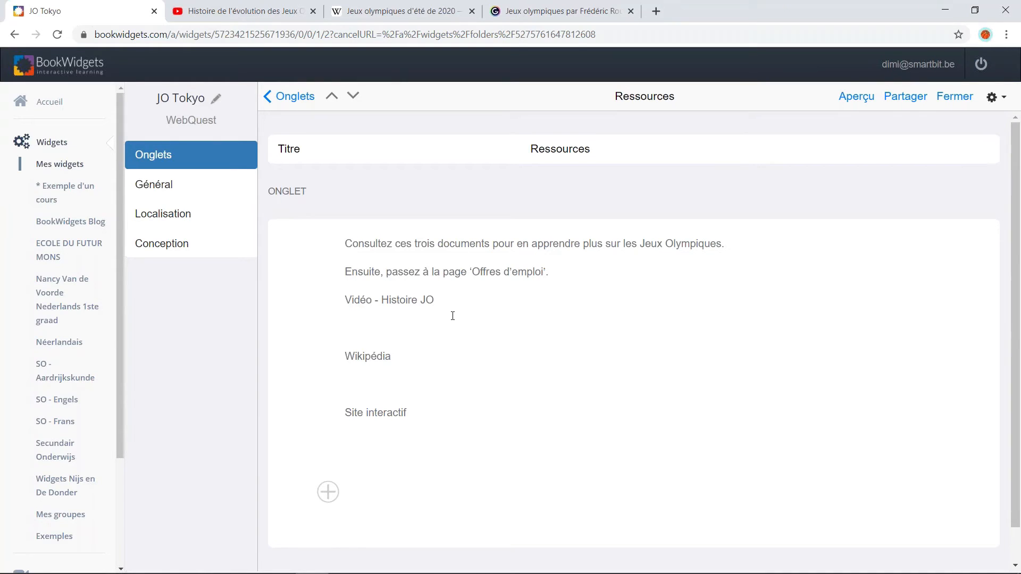
Copy the address of the YouTube video on the evolution of the Olympic Games and embed it under "Vidéo - Histoire JO"
left_click(388, 327)
left_click(233, 16)
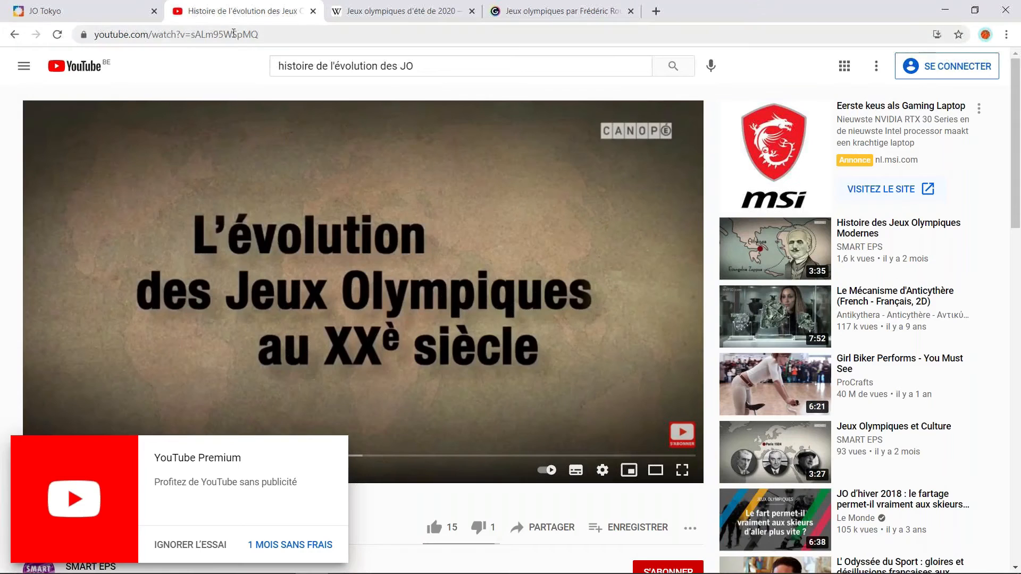
left_click(234, 34)
key("ctrl+c")
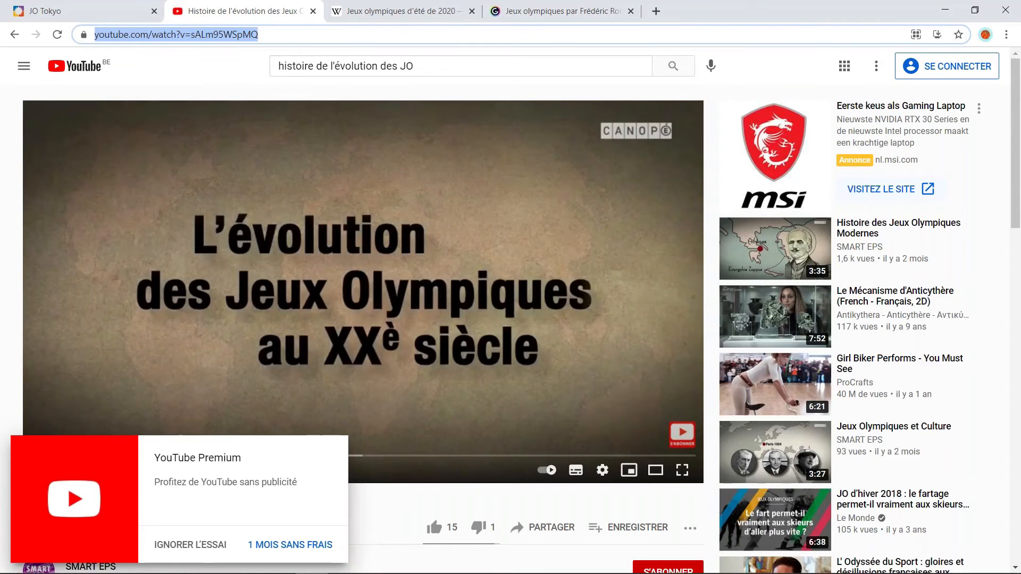
left_click(106, 12)
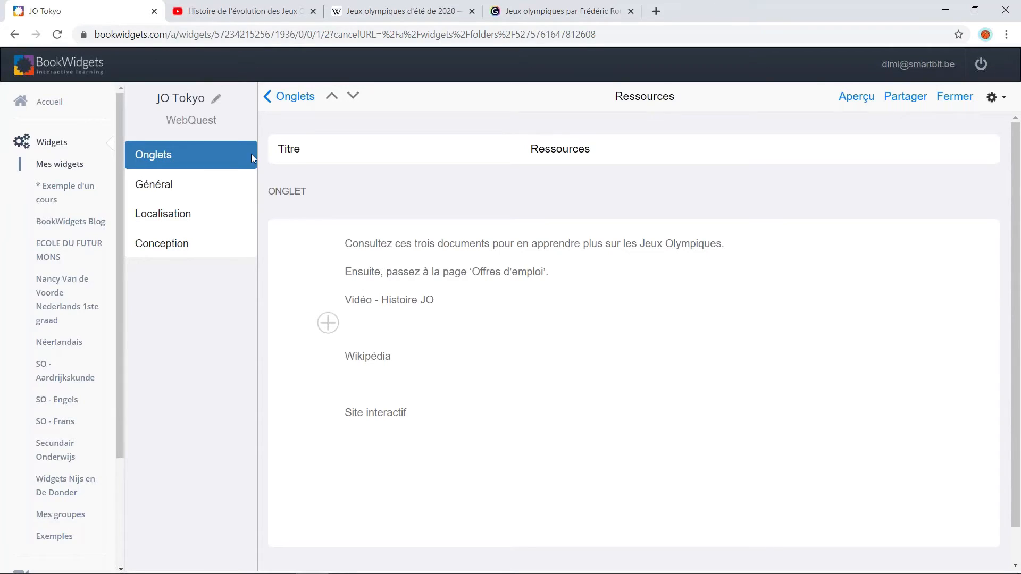
left_click(328, 323)
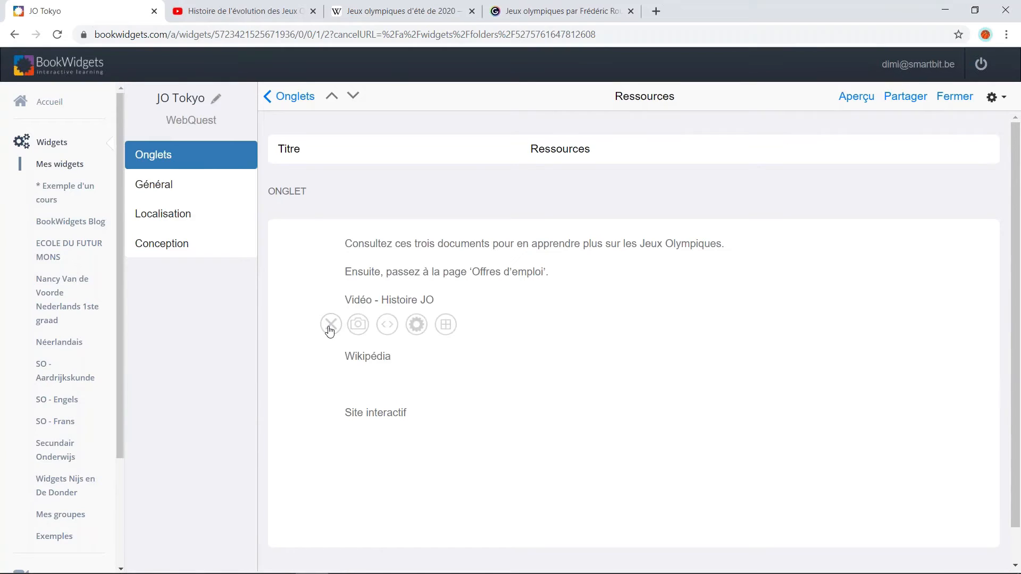
left_click(390, 330)
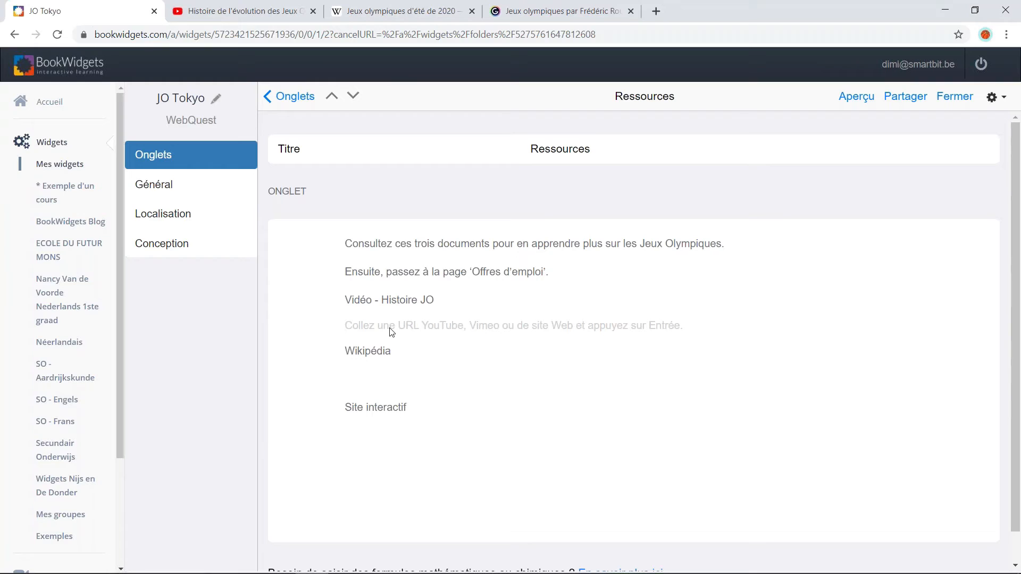
key("ctrl+v")
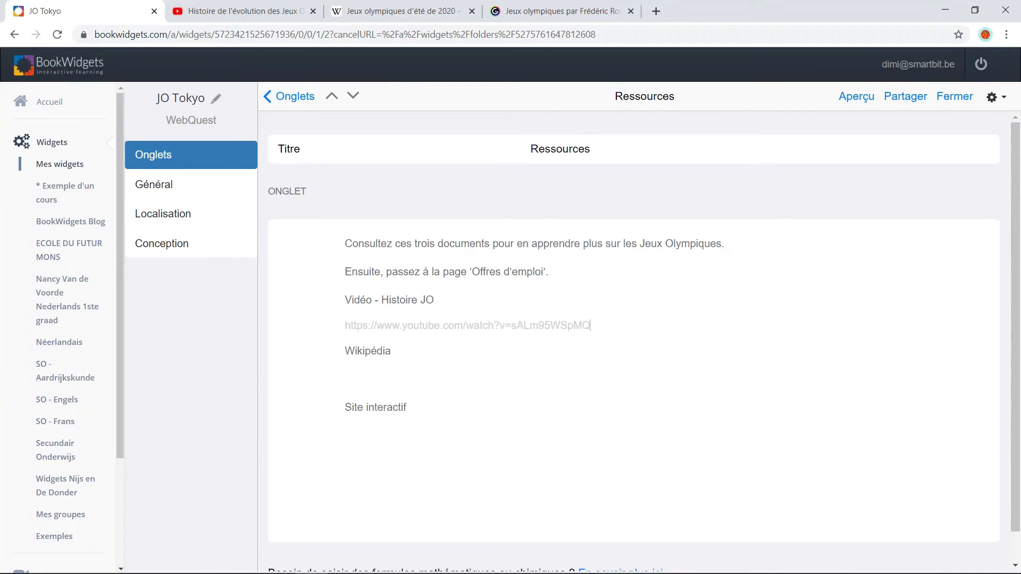
key("Return")
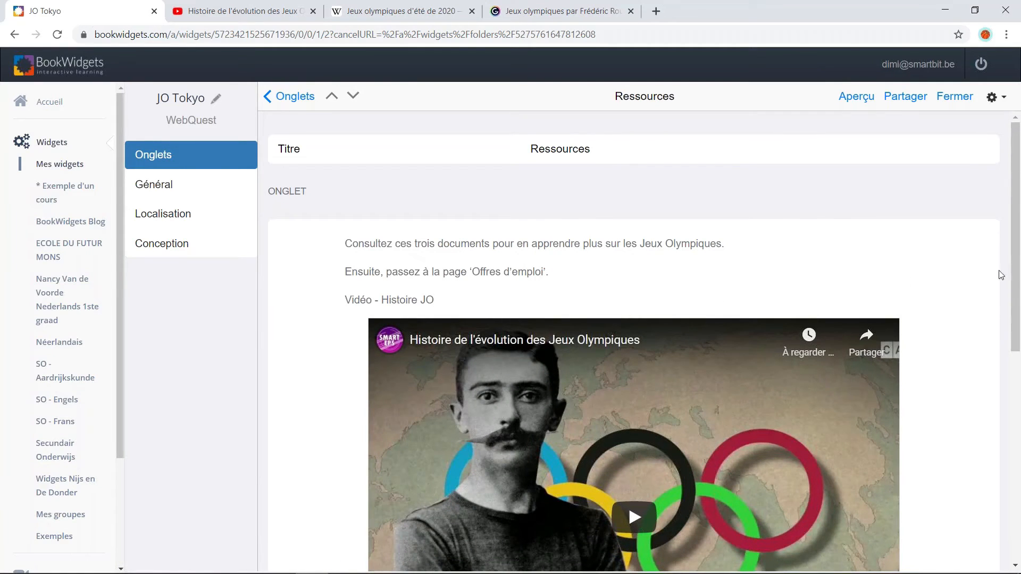
Copy the address of the Wikipedia article "Jeux olympiques d'été de 2020" and embed the page under "Wikipédia"
left_click_drag(1017, 262, 1008, 447)
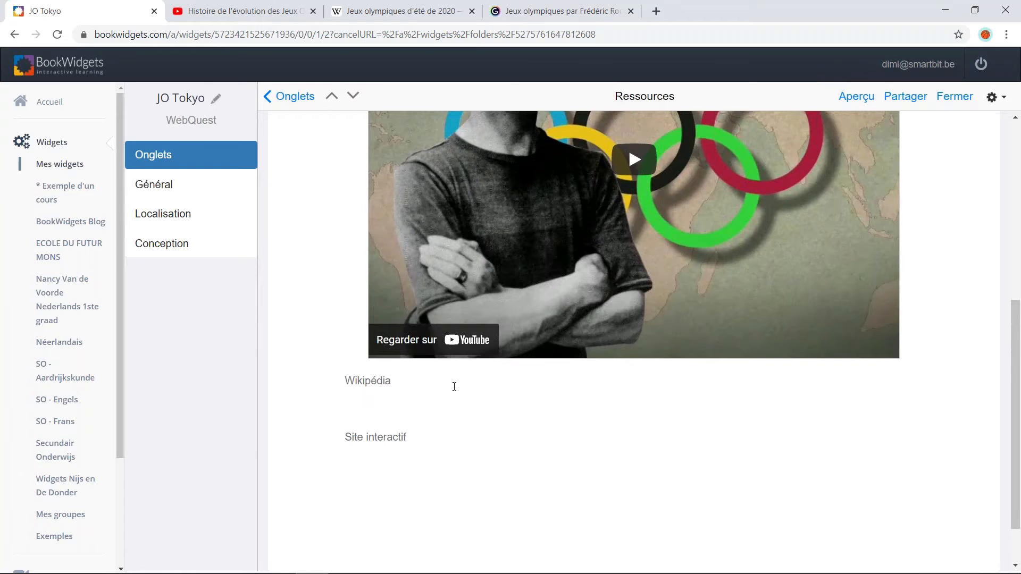
key("Return")
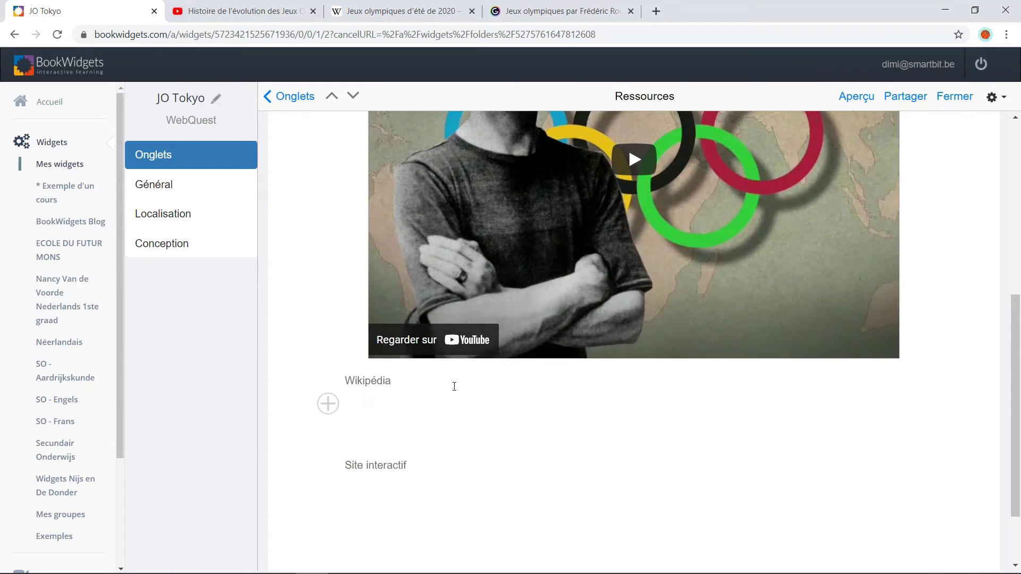
left_click(348, 19)
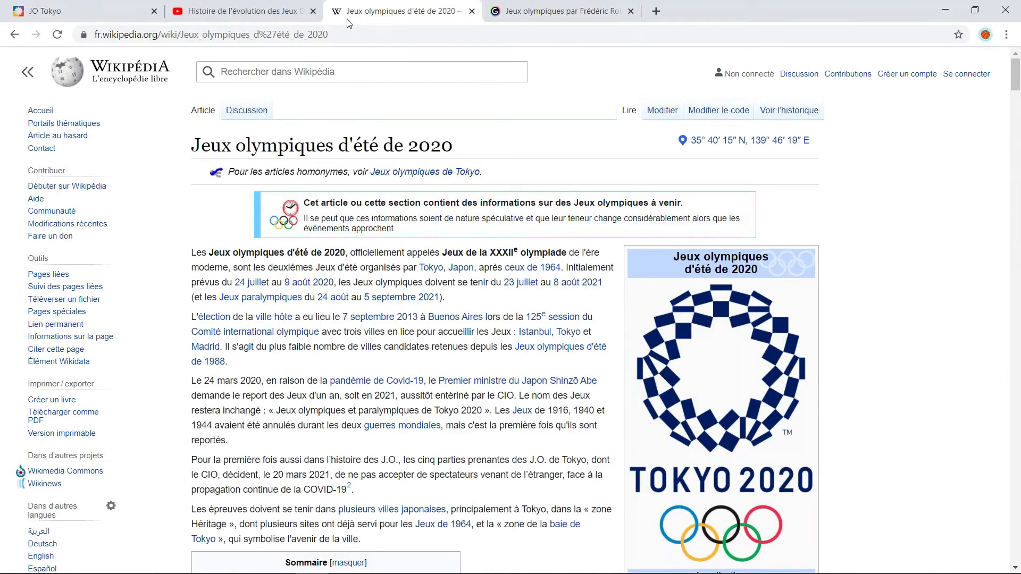
left_click(344, 36)
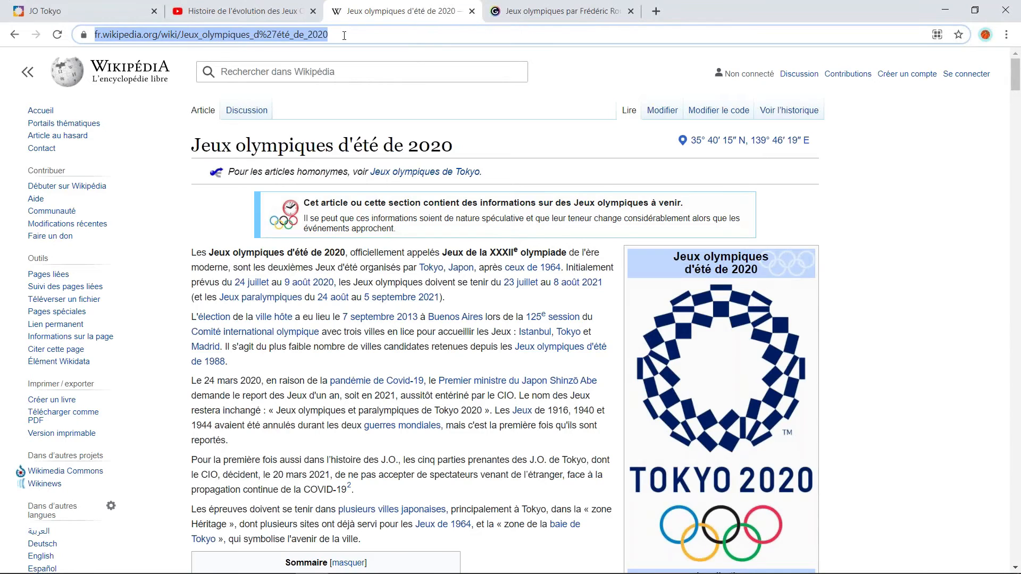
left_click(102, 12)
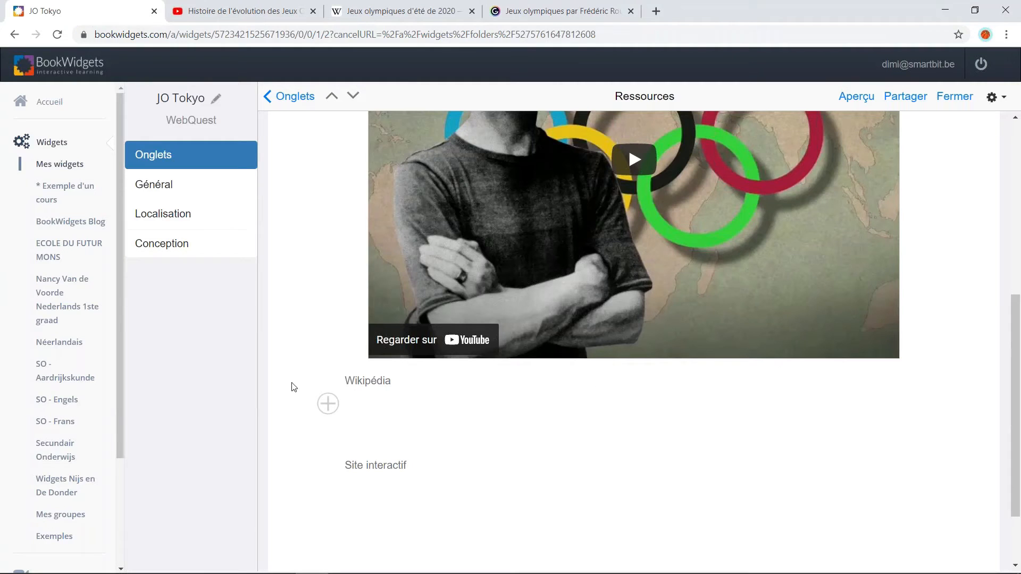
left_click(329, 406)
left_click(385, 405)
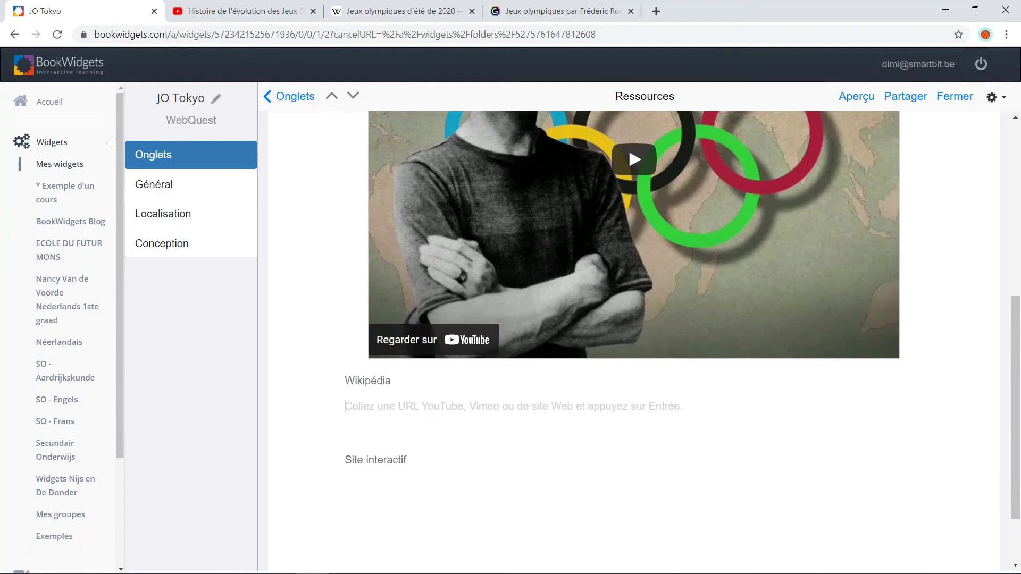
type("https://fr.wikipedia.org/wiki/Jeux_olympiques_d%27%C3%A9t%C3%A9_de_2020")
key("Return")
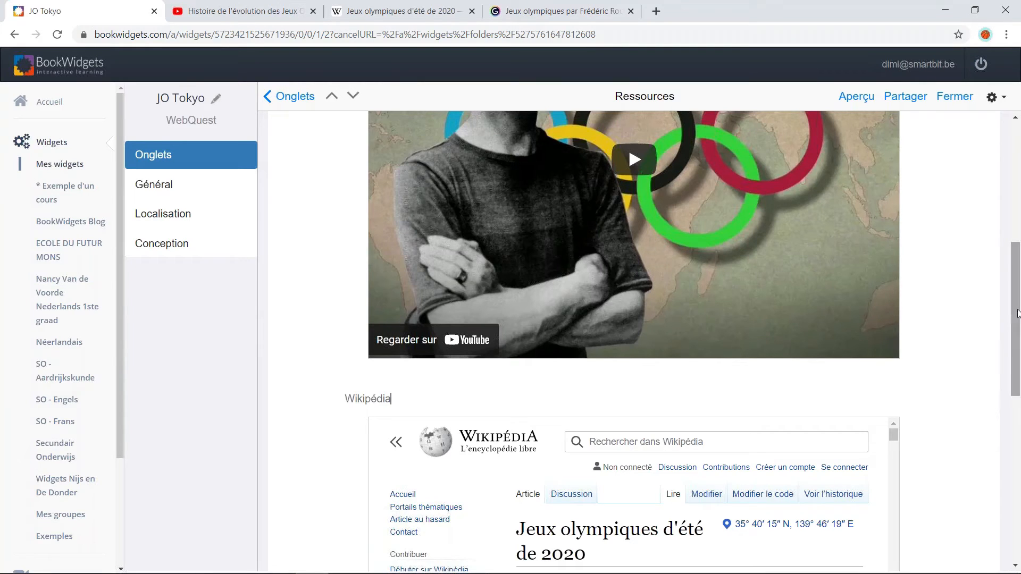
Copy the address of the Genially page "Jeux olympiques" and embed the page under the "Site interactif" heading in Ressources
left_click_drag(1016, 314, 1018, 475)
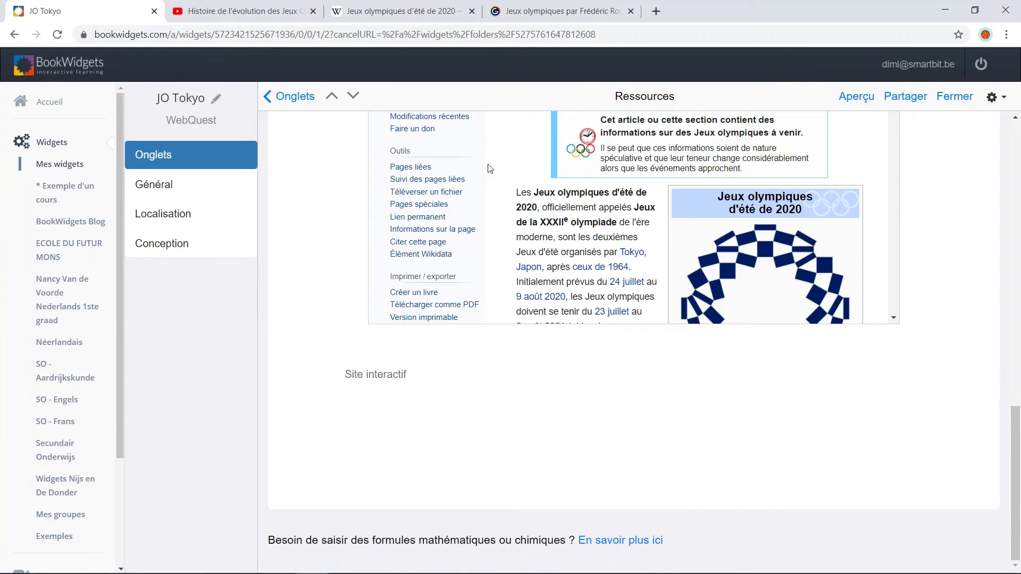
left_click(515, 18)
left_click(499, 30)
key("ctrl+c")
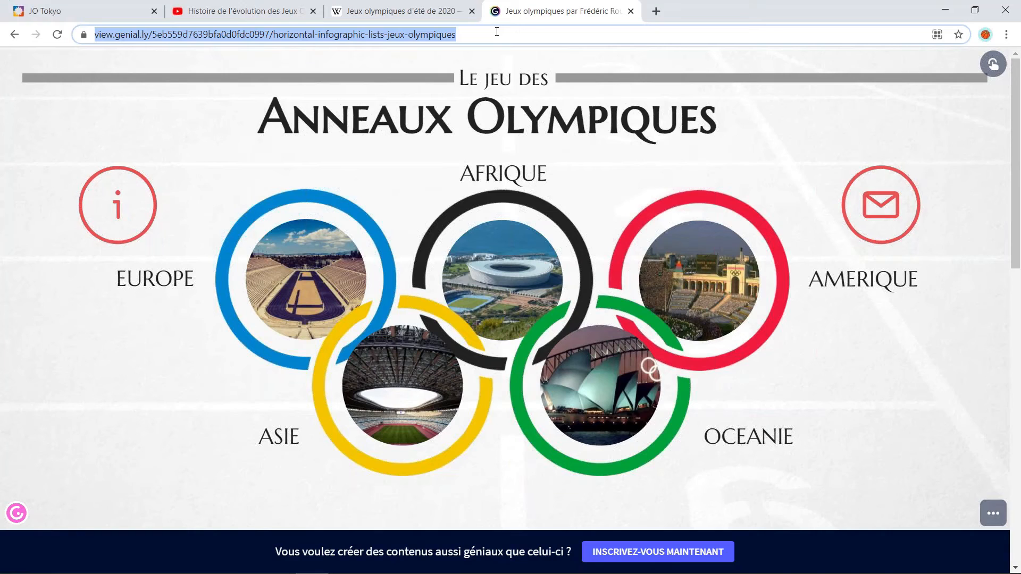
left_click(107, 10)
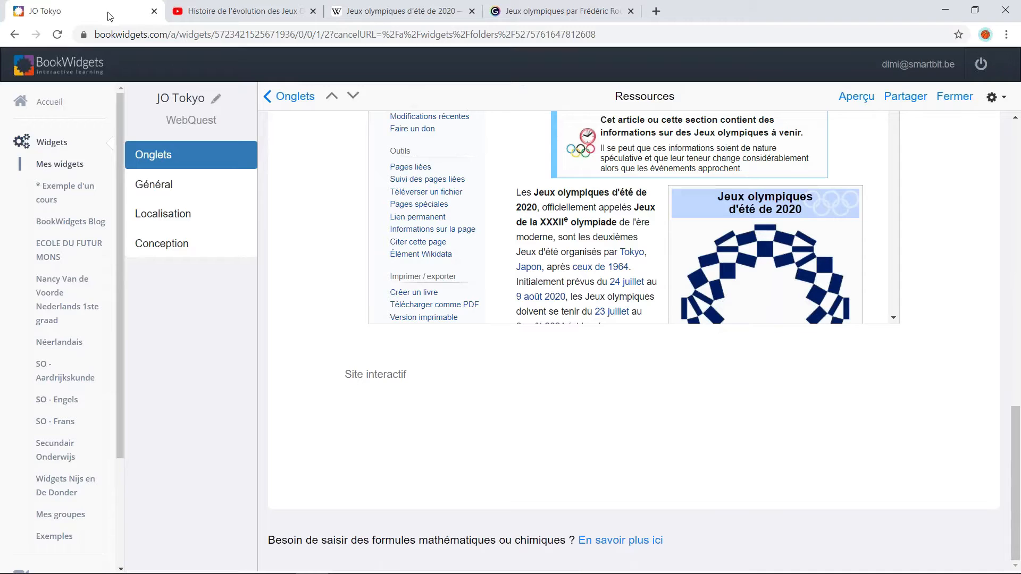
left_click(357, 399)
left_click(326, 407)
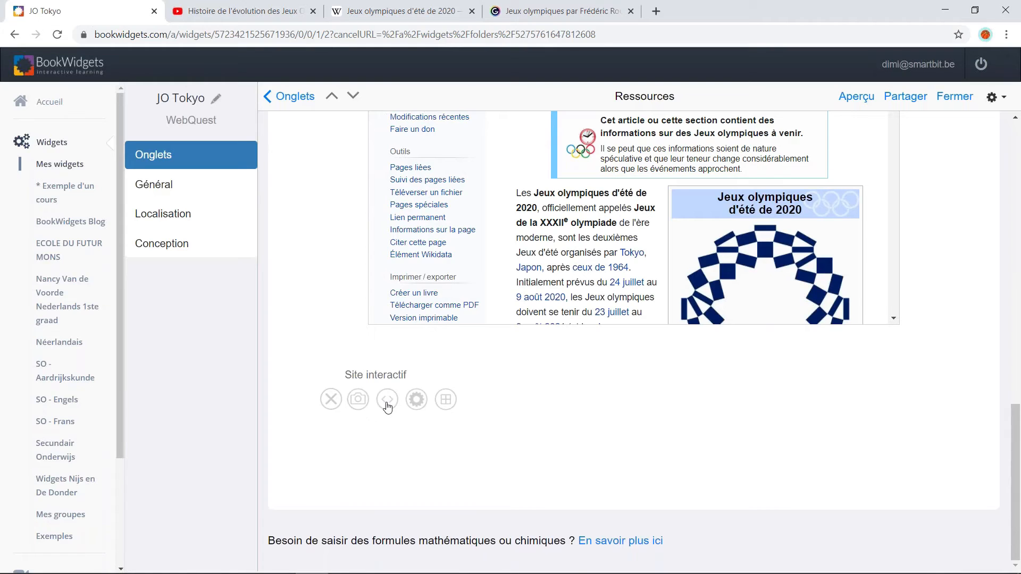
left_click(387, 400)
key("ctrl+v")
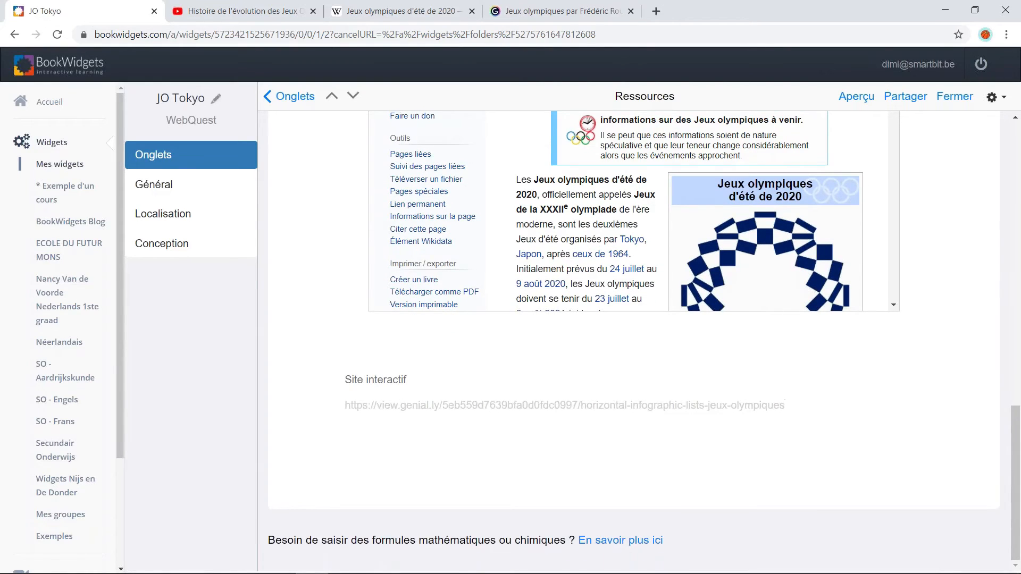
key("Return")
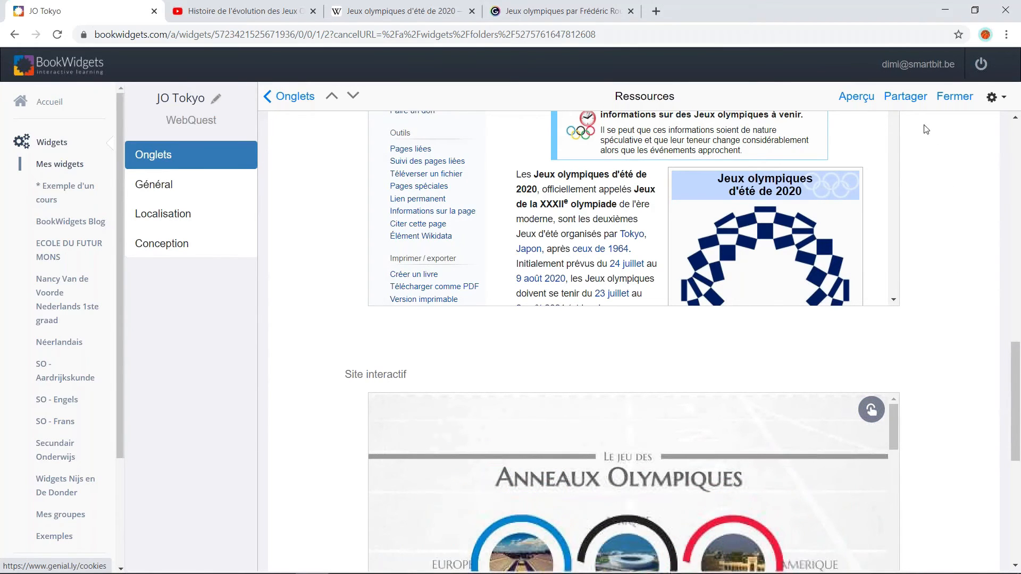
Preview the WebQuest as a student, look through the Ressources page, and return to the editor
left_click(863, 100)
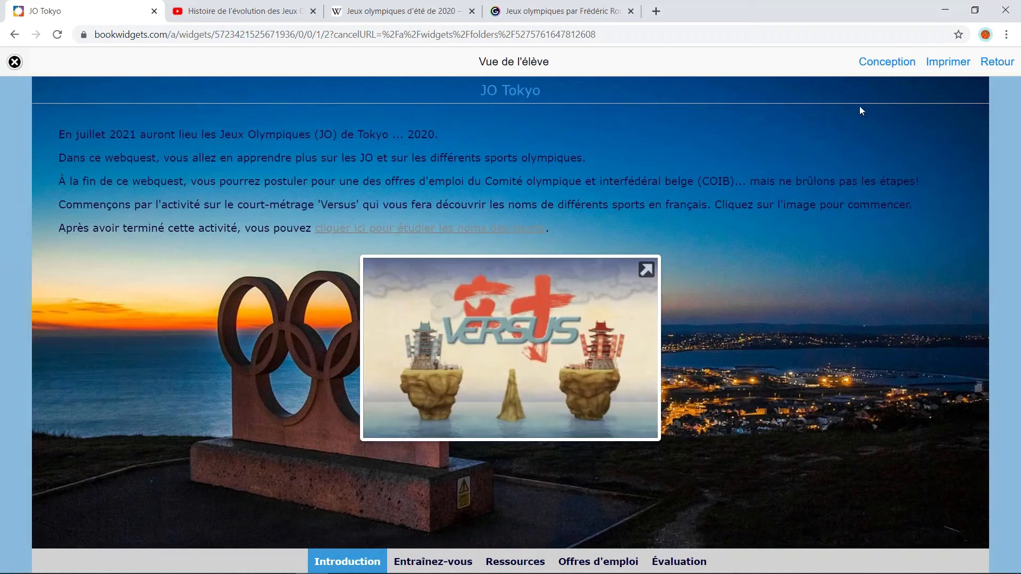
left_click(527, 565)
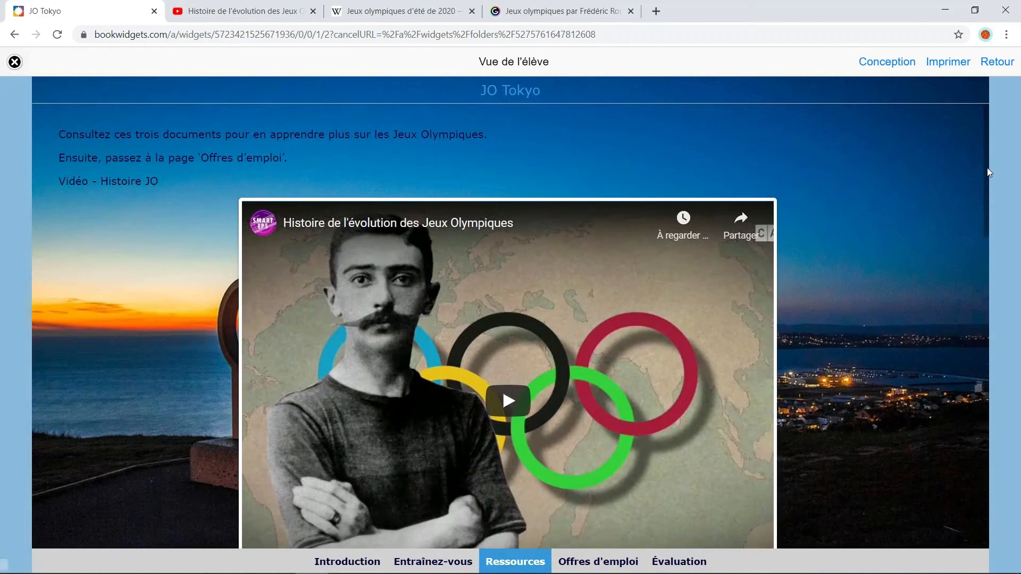
left_click_drag(987, 178, 970, 148)
left_click(994, 70)
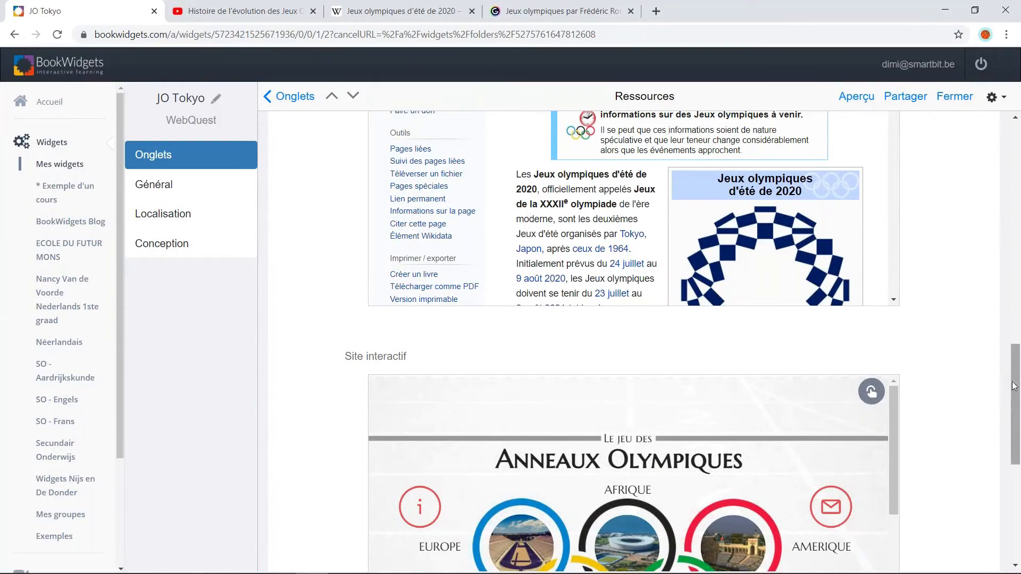
Turn the headings "Vidéo - Histoire JO" and "Wikipédia" into section markers
left_click_drag(1015, 387, 1012, 180)
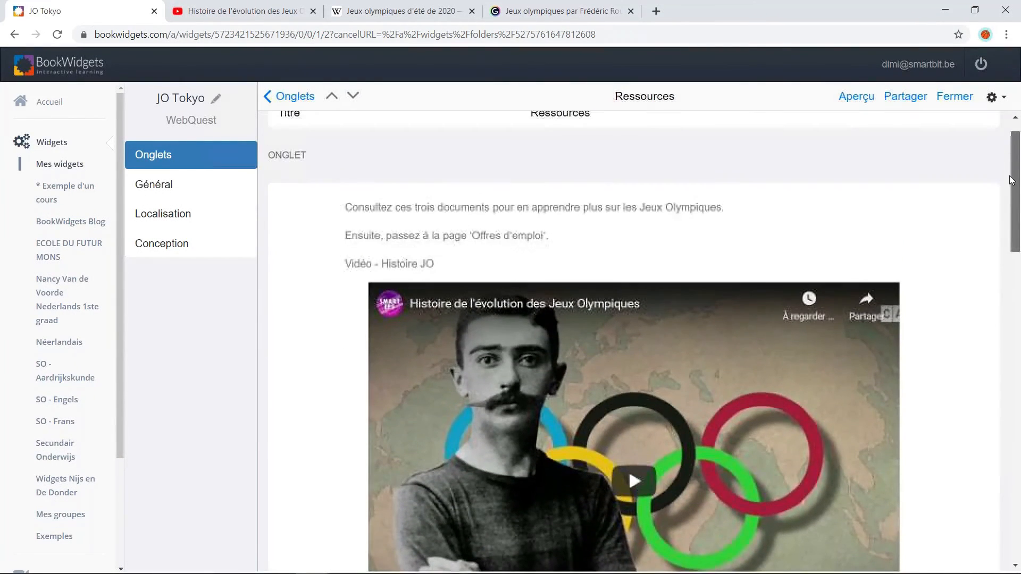
left_click_drag(473, 266, 345, 266)
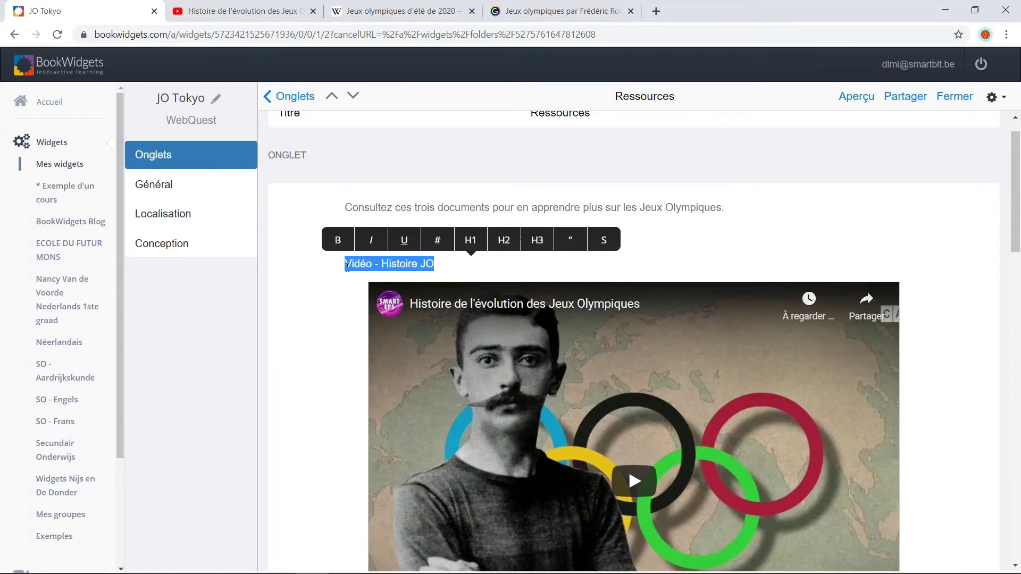
left_click(604, 240)
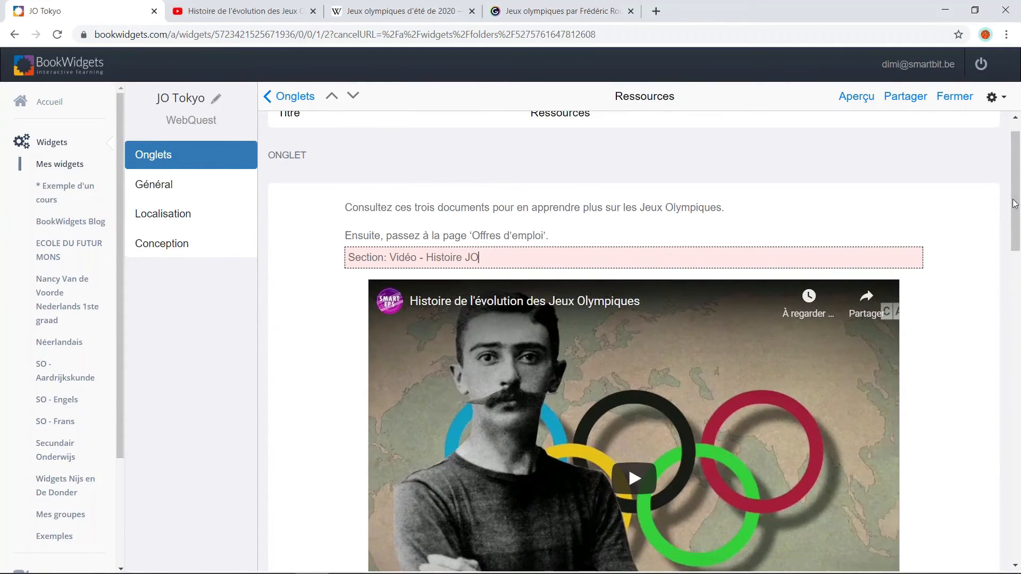
left_click_drag(1015, 203, 1015, 335)
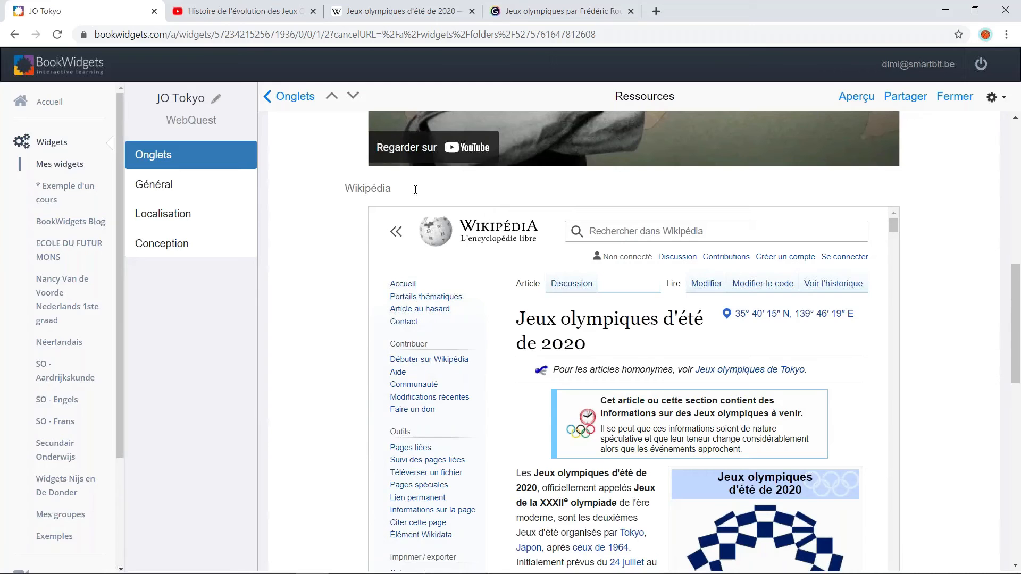
left_click_drag(391, 188, 346, 189)
left_click(601, 169)
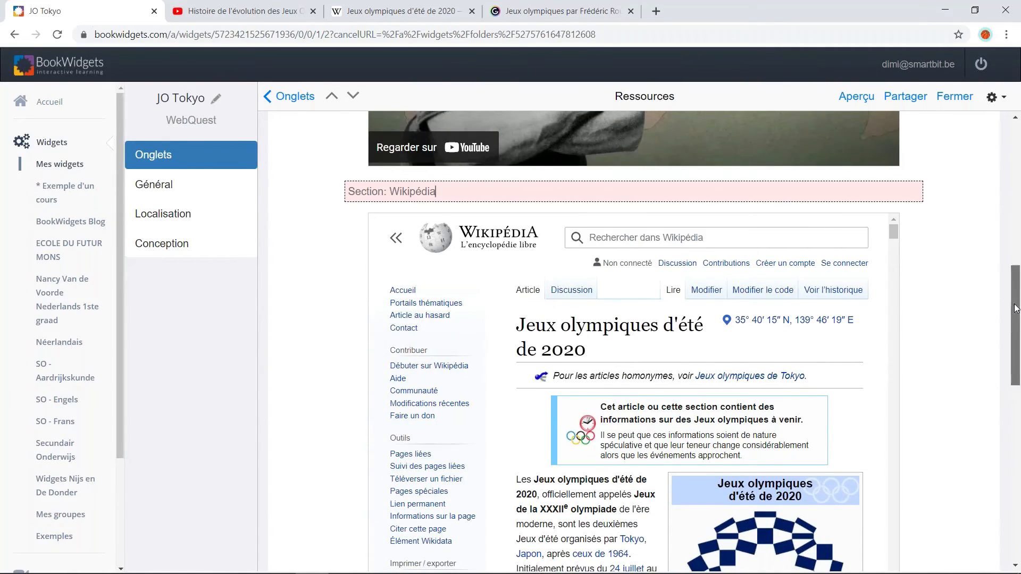
scroll(428, 212, "down", 8)
left_click_drag(428, 213, 345, 213)
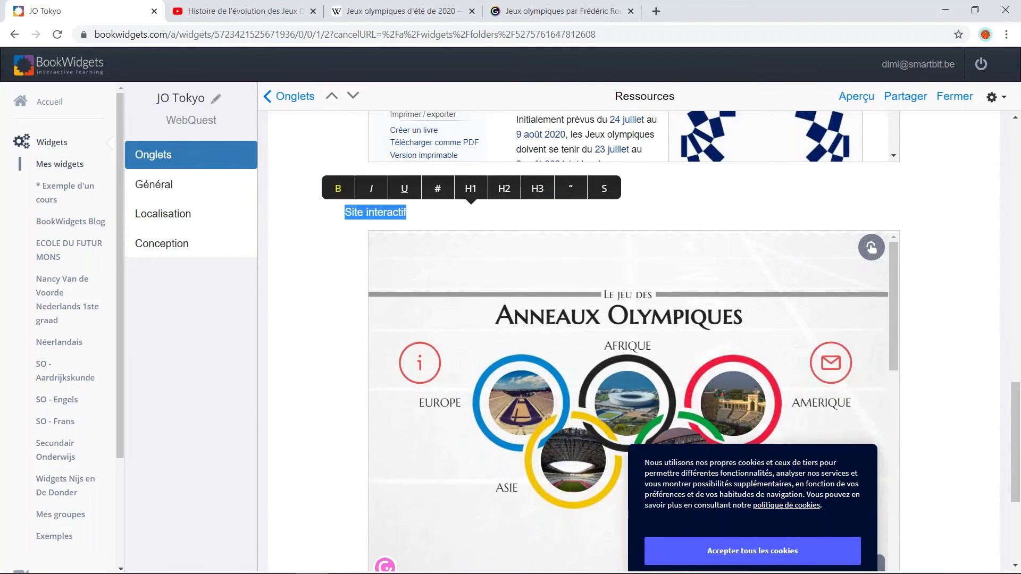
left_click(611, 194)
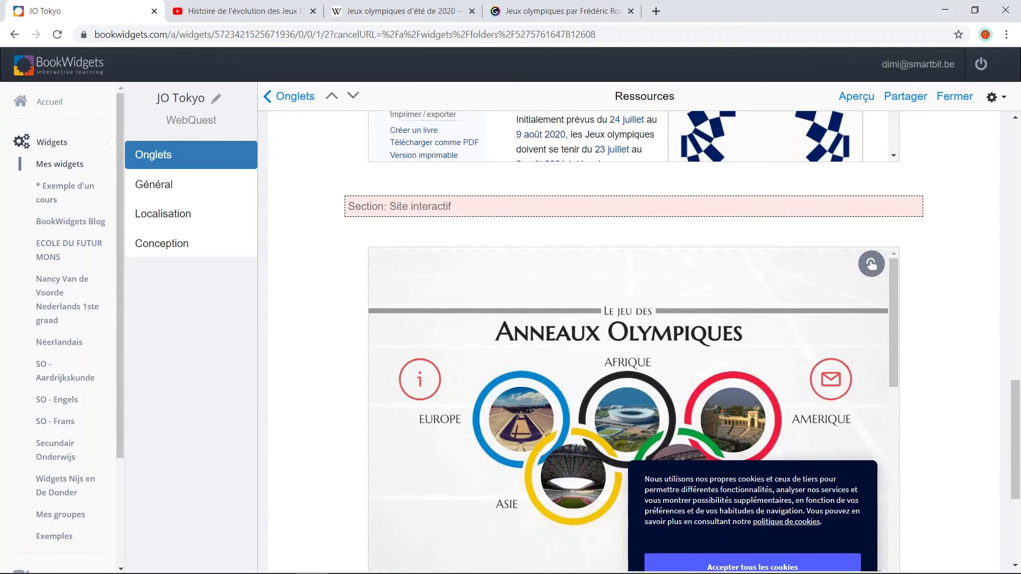
type("Wikipédia")
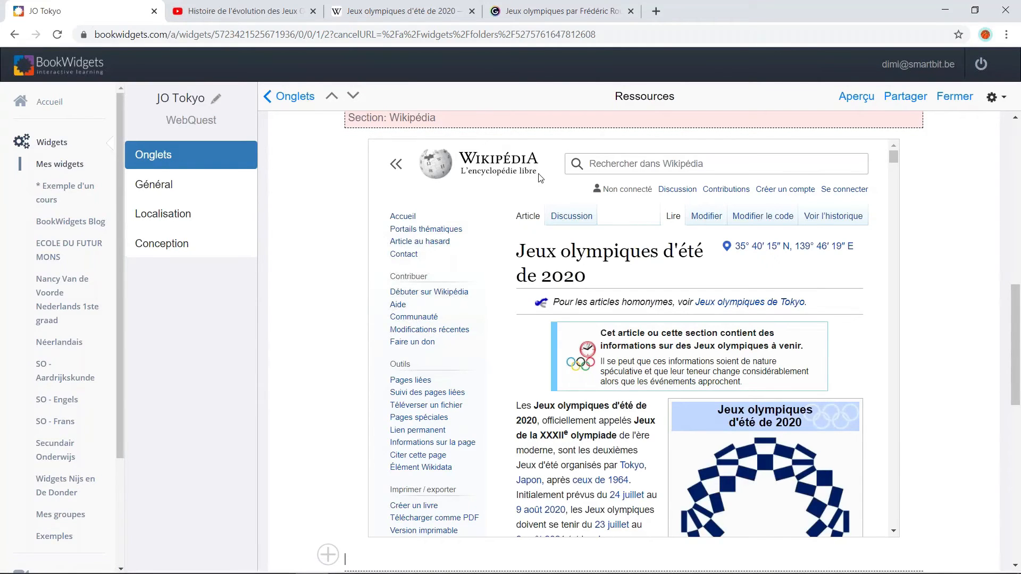
left_click_drag(1016, 304, 1016, 412)
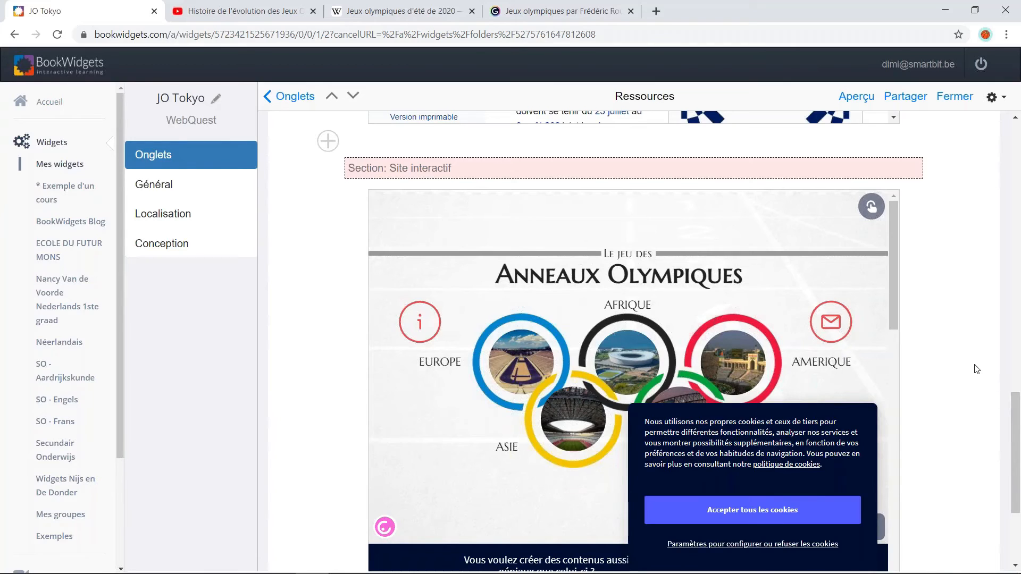
key("ctrl+z")
key("ctrl+z")
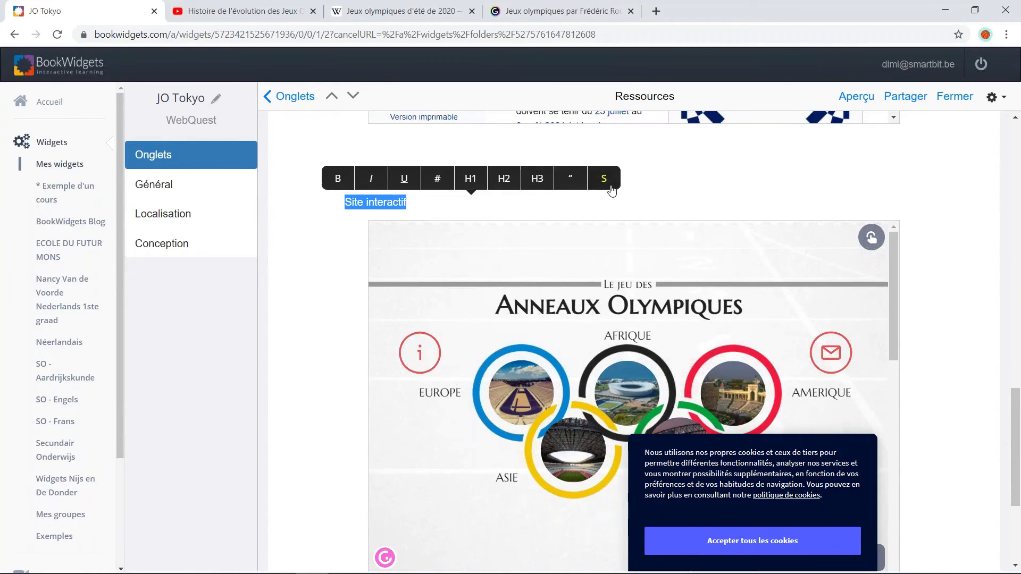
Turn the heading "Site interactif" above the embedded Olympic rings page into a section marker
left_click(549, 204)
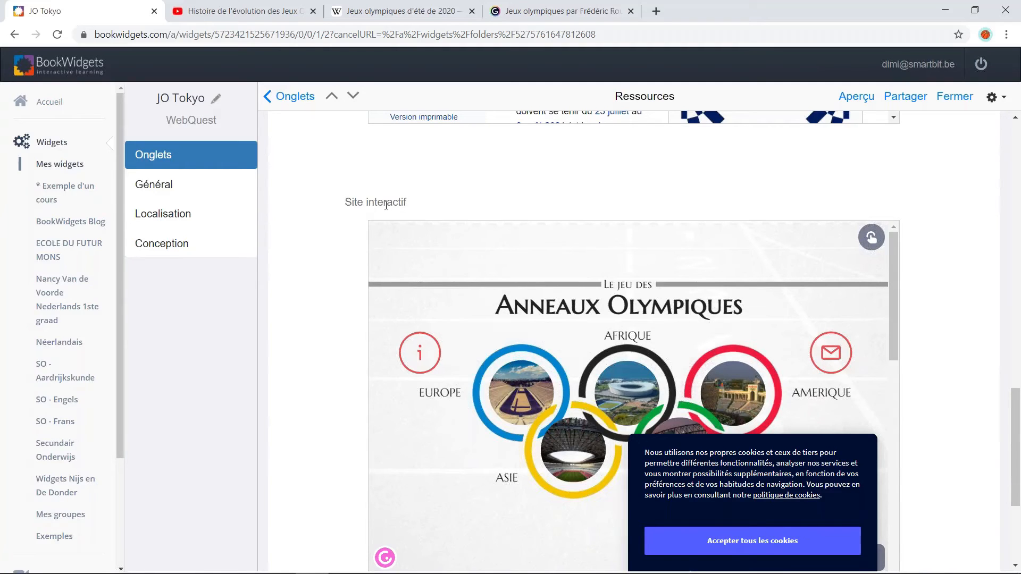
left_click_drag(345, 203, 467, 193)
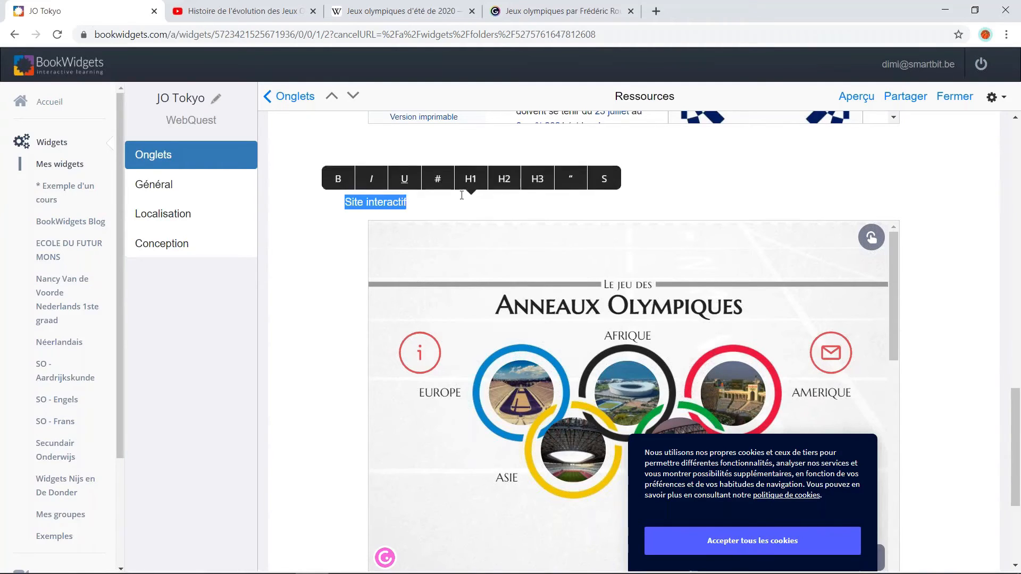
left_click(605, 184)
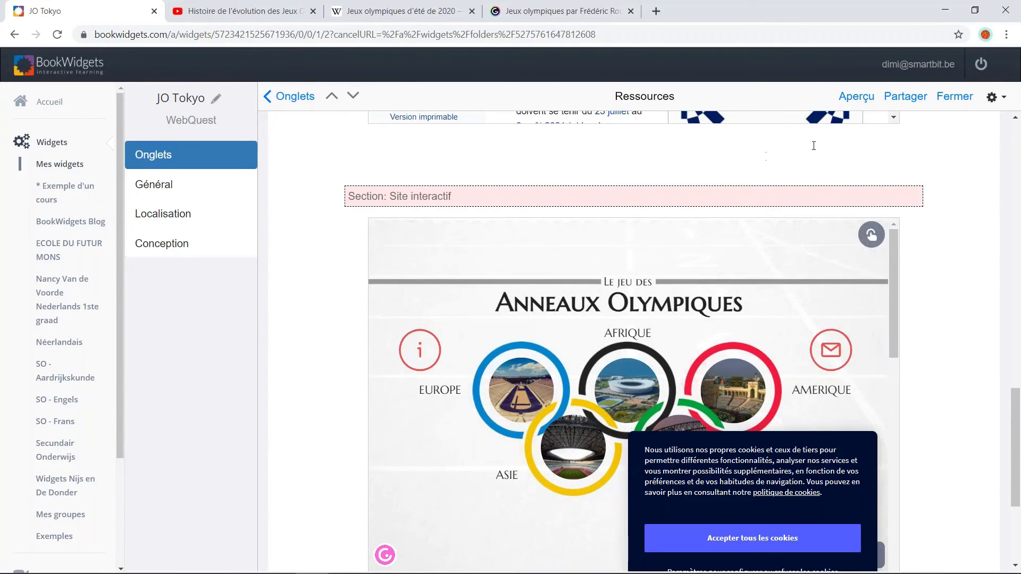
Preview the Ressources page as a student, check the Wikipédia and Site interactif sections and the Europe question, and return to the editor
left_click(849, 105)
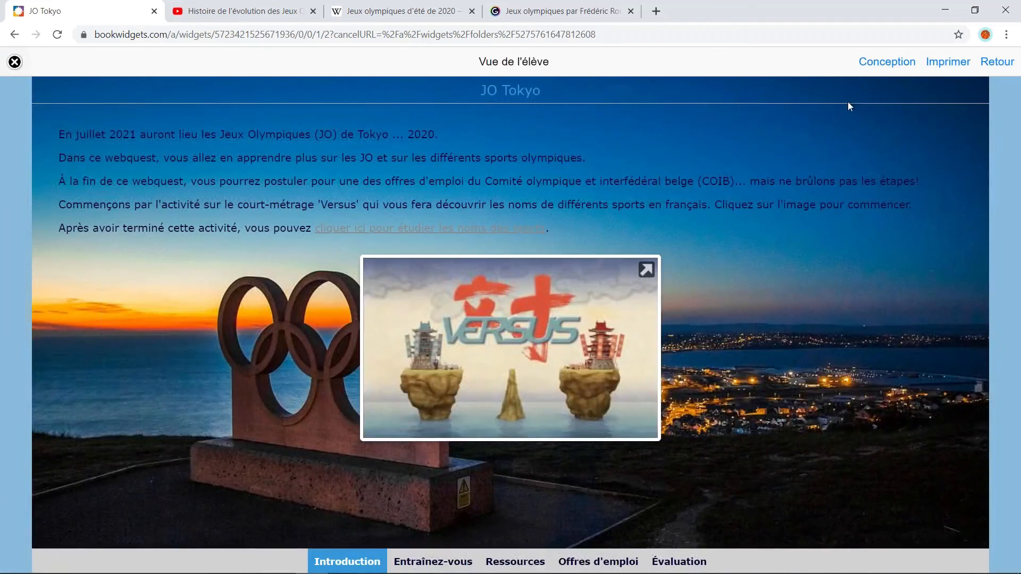
left_click(523, 567)
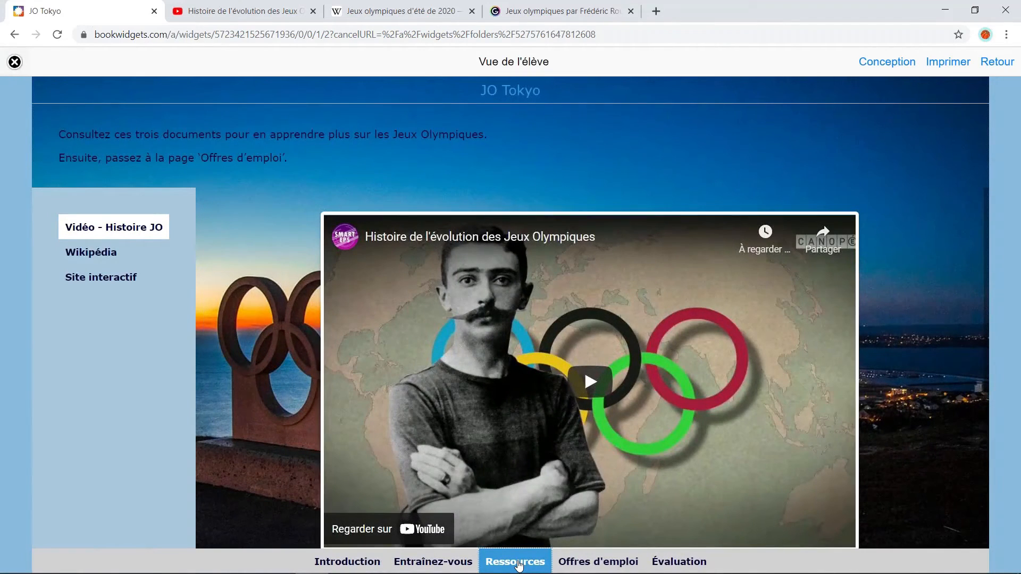
left_click(108, 254)
left_click(107, 282)
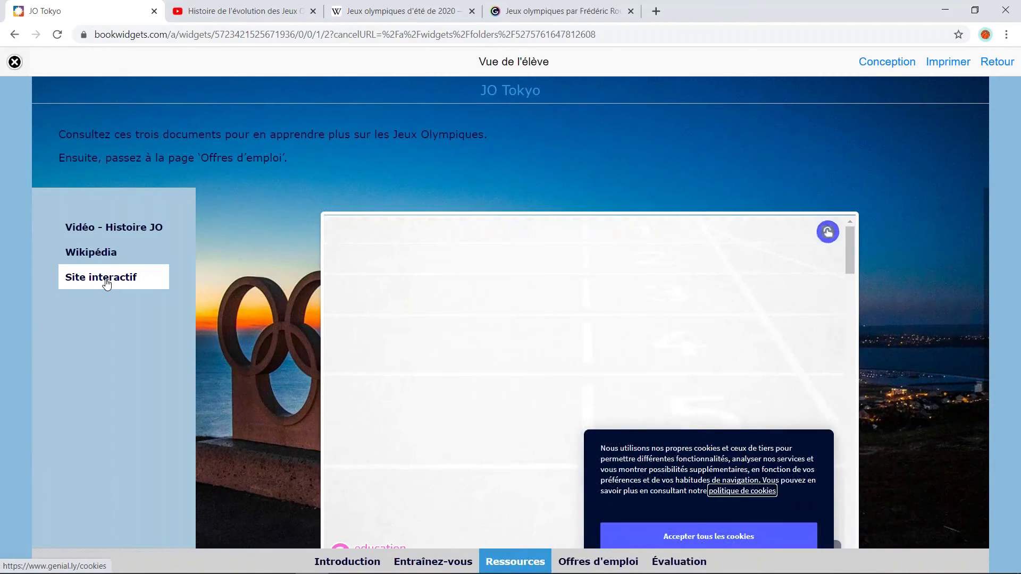
left_click(692, 536)
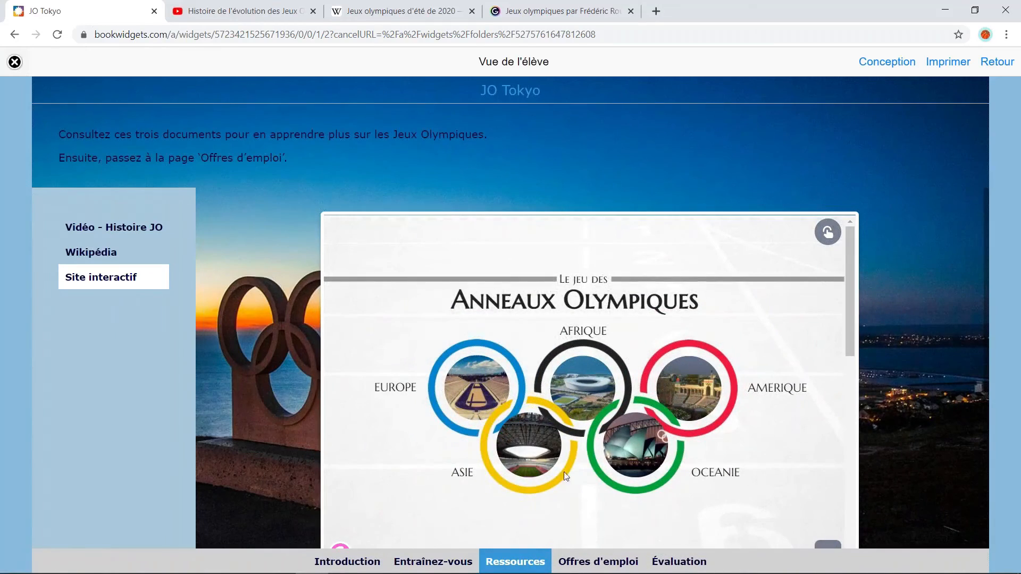
left_click(470, 393)
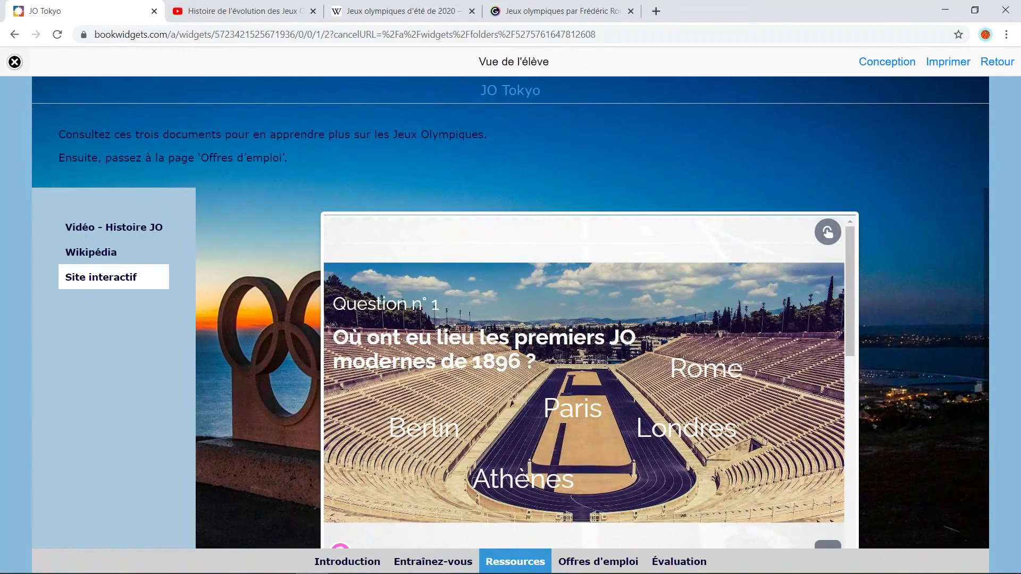
left_click(996, 62)
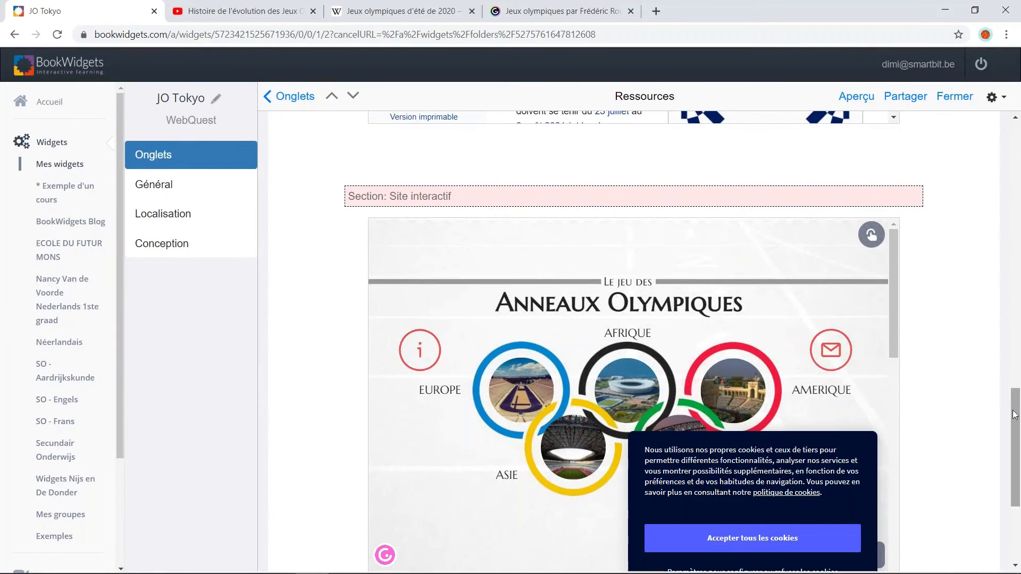
Link the words "à la page 'Offres d'emploi'" in the instructions to the internal page Offres d'emploi
left_click_drag(1013, 421, 995, 136)
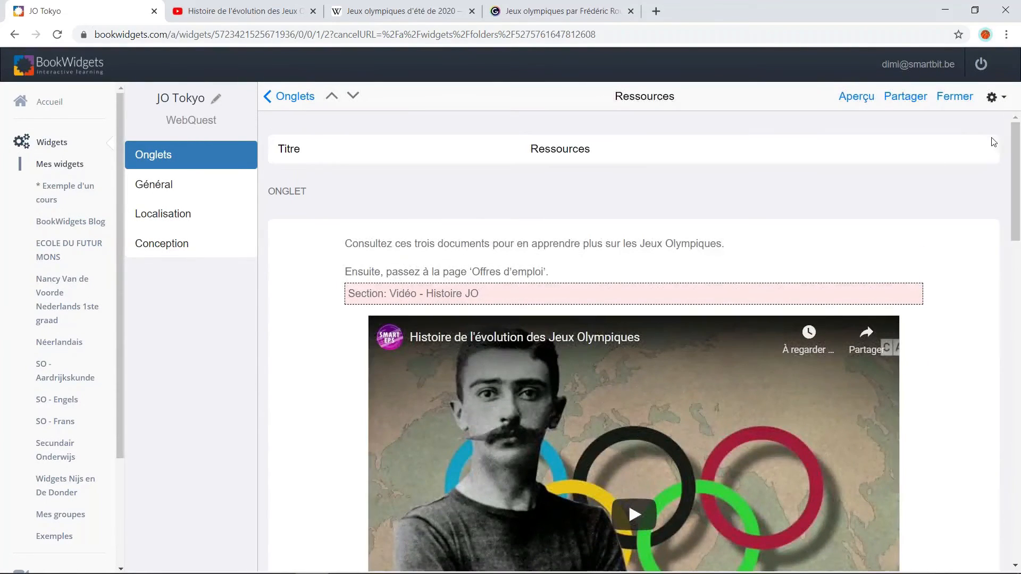
left_click_drag(547, 272, 423, 273)
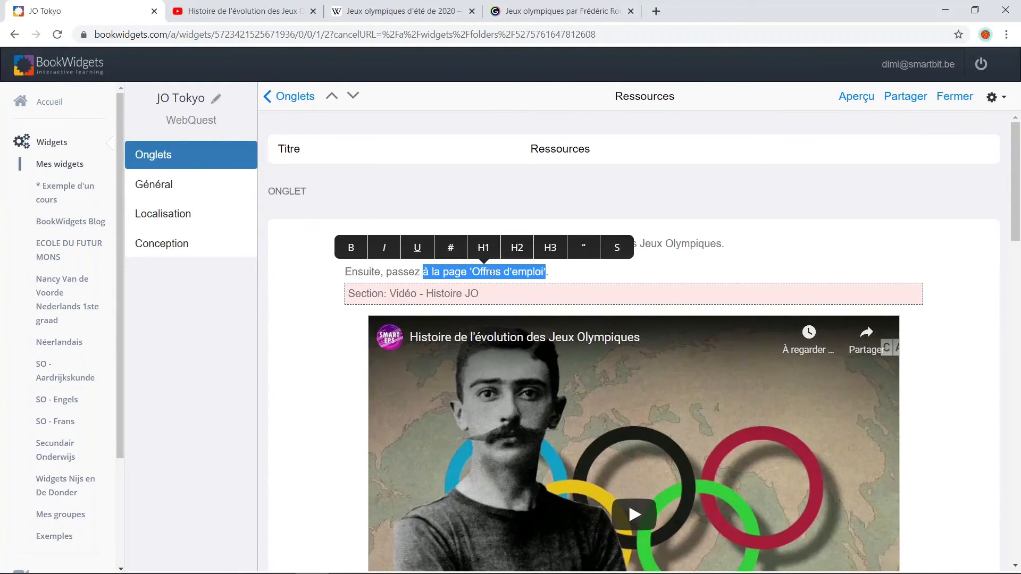
left_click(452, 248)
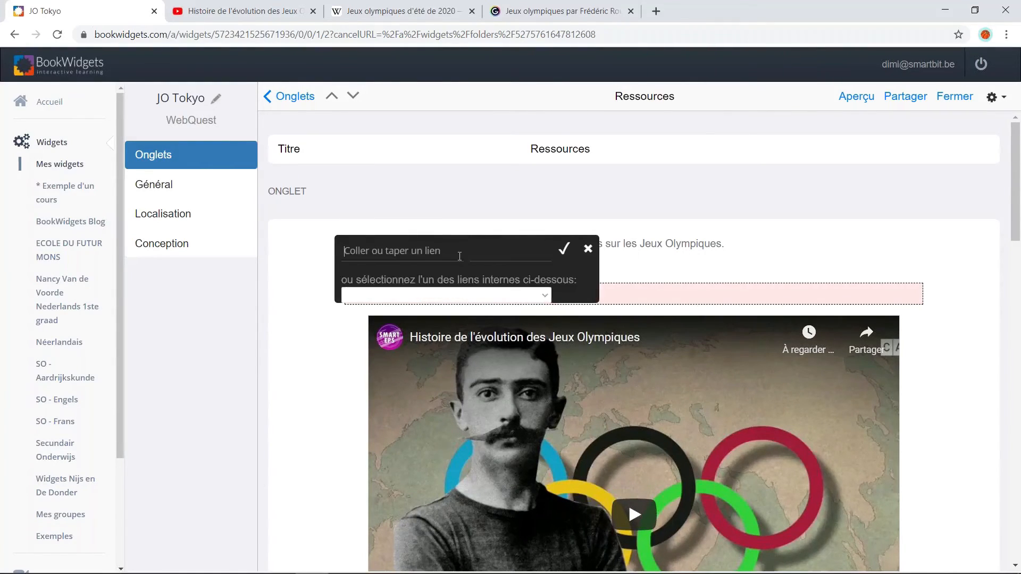
left_click(546, 296)
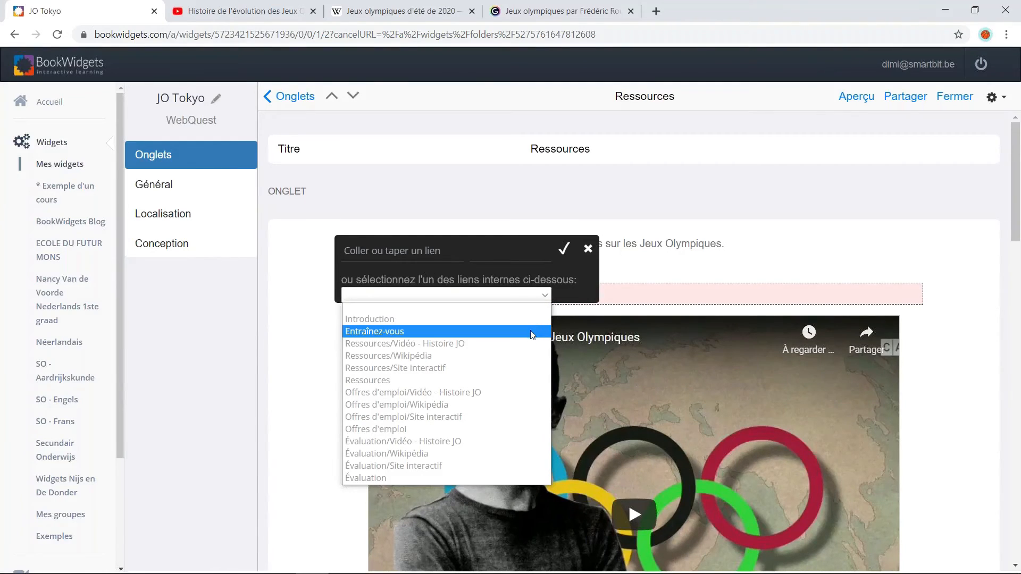
left_click(517, 431)
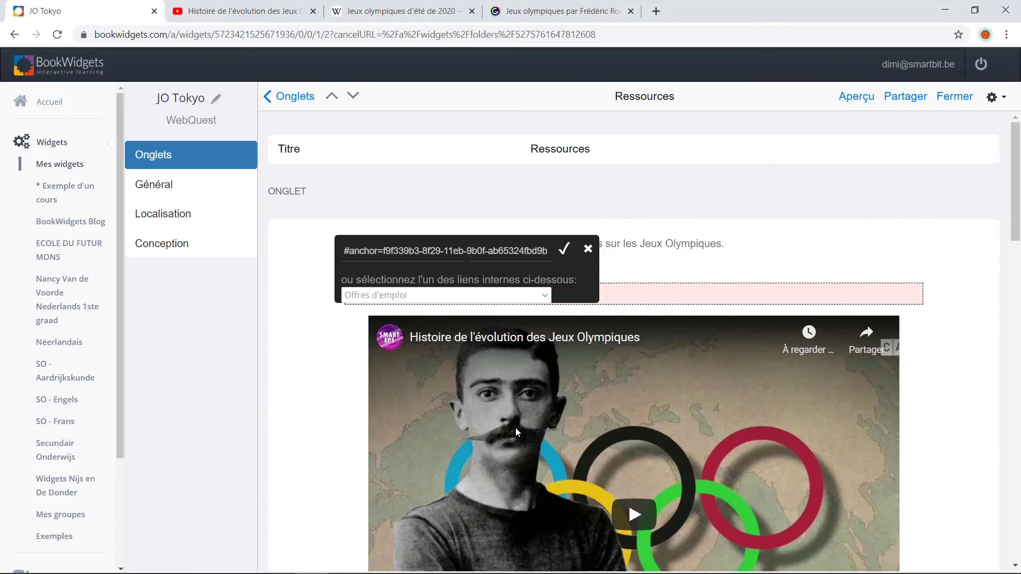
triple_click(471, 254)
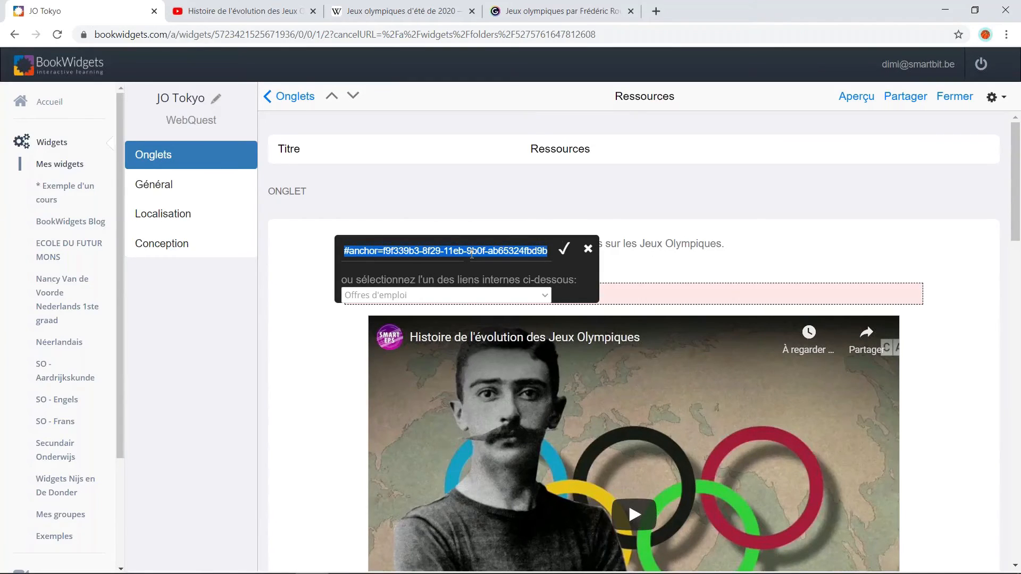
left_click(565, 249)
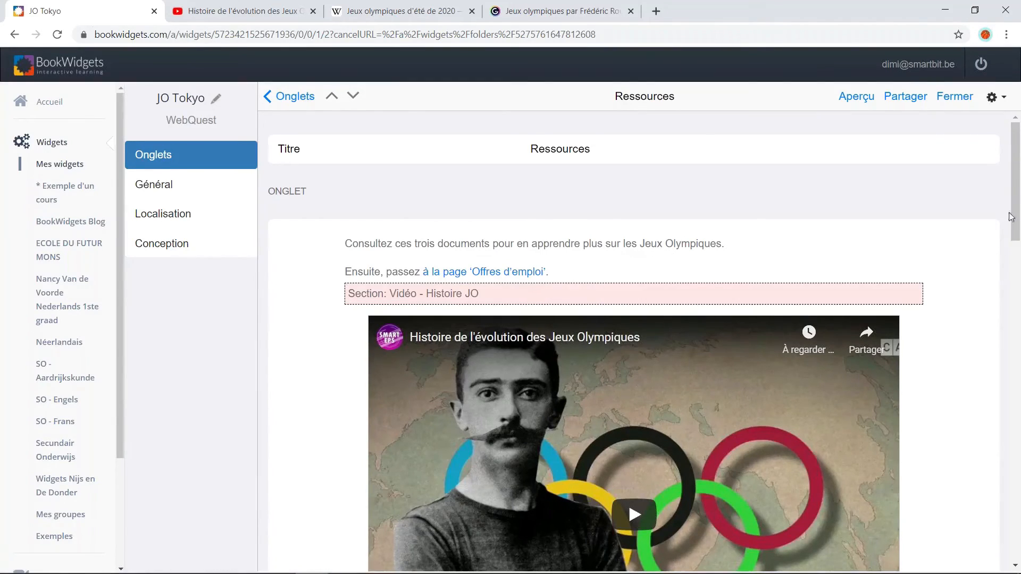
Paste the prepared job-offer text, from "Le Comité olympique et interfédéral belge recrute!" to the application-form sentence, into the Offres d'emploi page
mouse_move(1018, 205)
left_mouse_down()
mouse_move(1018, 517)
mouse_move(1018, 205)
left_mouse_up()
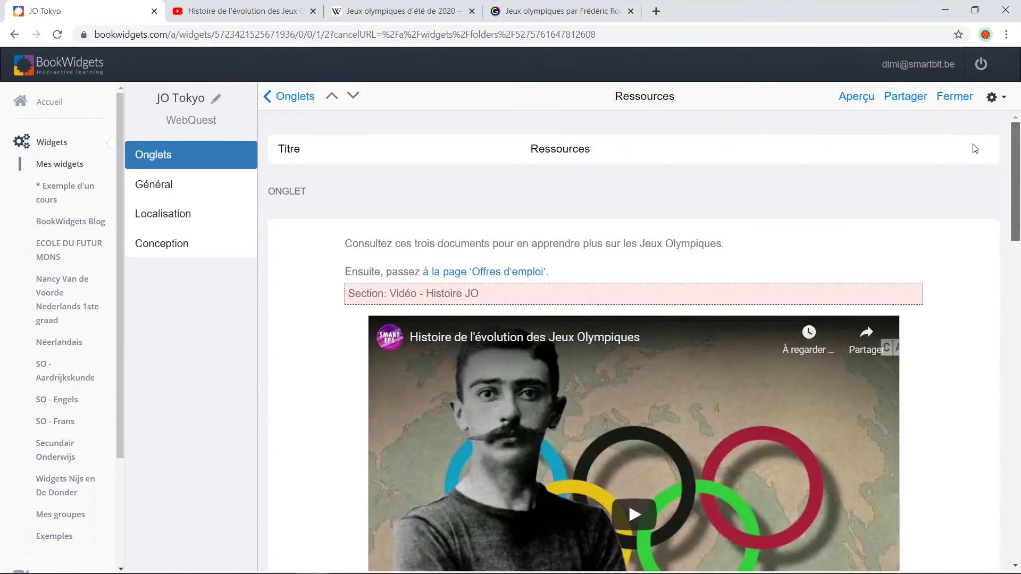
left_click(353, 96)
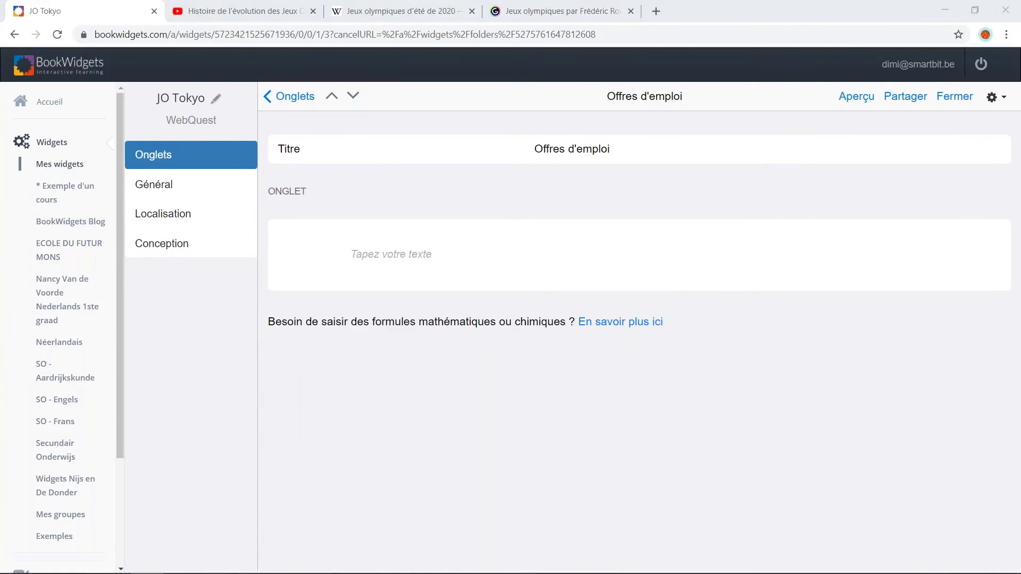
left_click(361, 254)
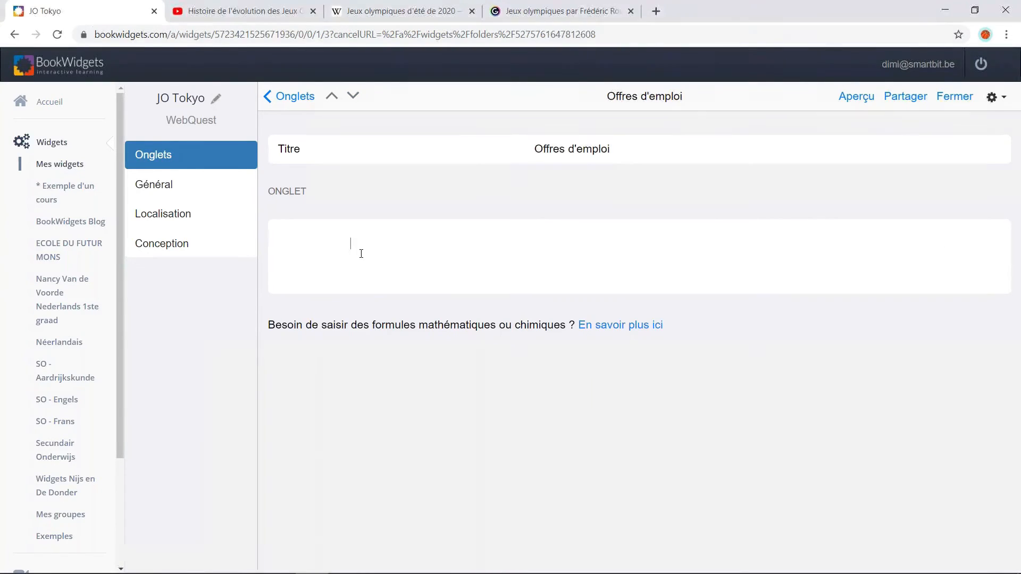
right_click(352, 248)
left_click(375, 352)
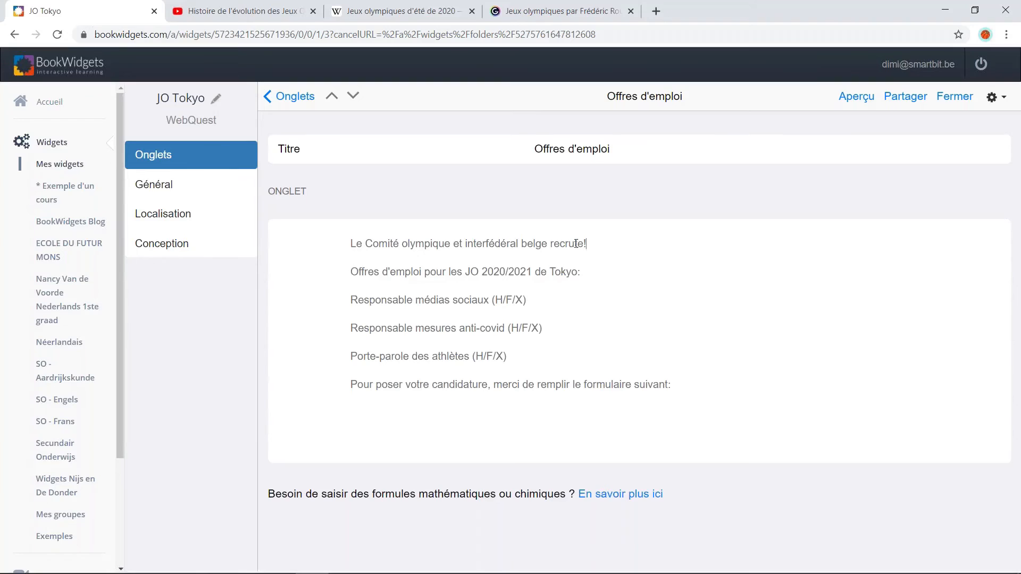
Format the first line as an H3 heading and make "Offres d'emploi pour les JO 2020/2021 de Tokyo:" bold
left_click_drag(586, 244, 347, 246)
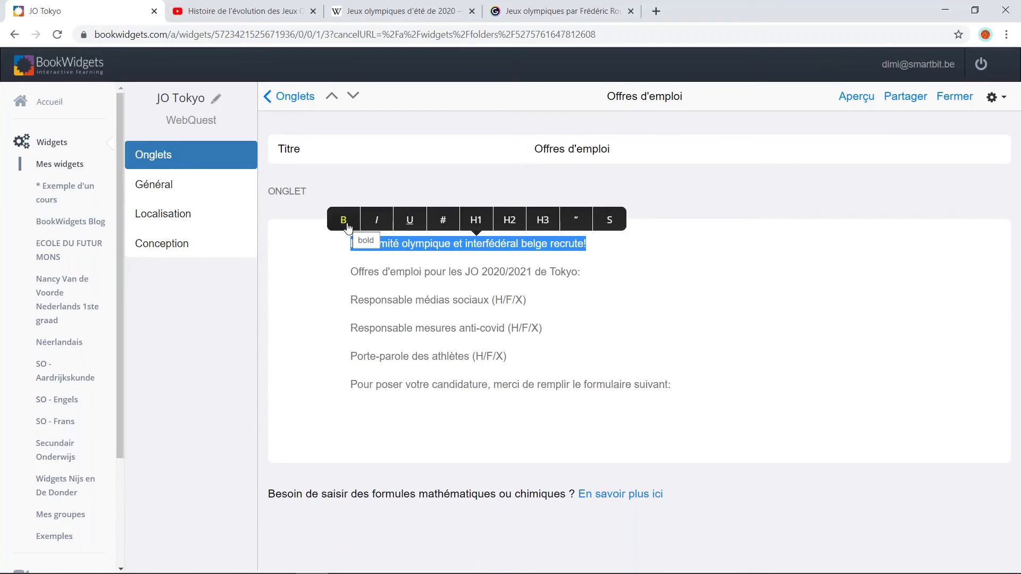
left_click(477, 220)
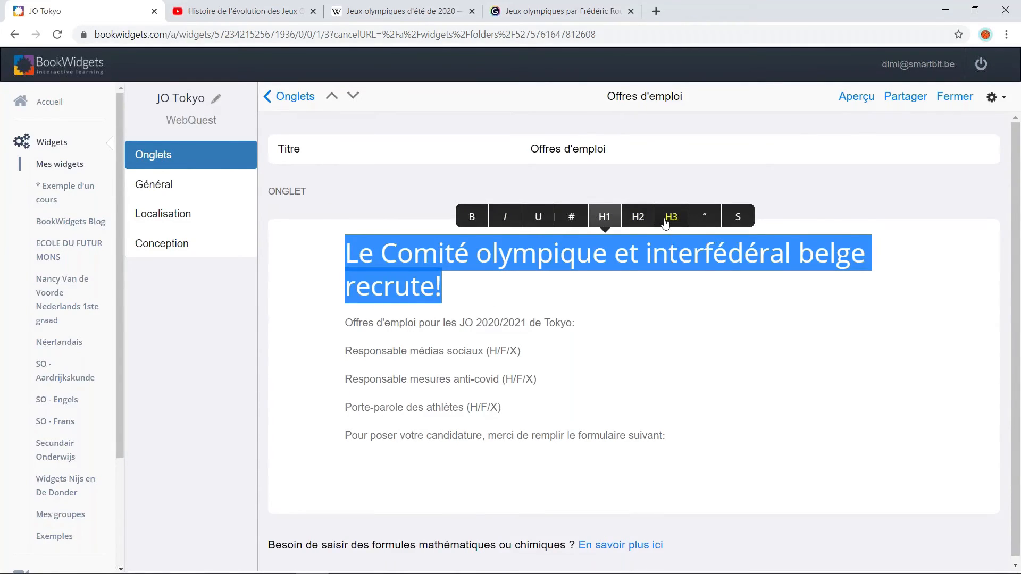
left_click(666, 223)
left_click_drag(595, 264, 351, 266)
left_click(346, 248)
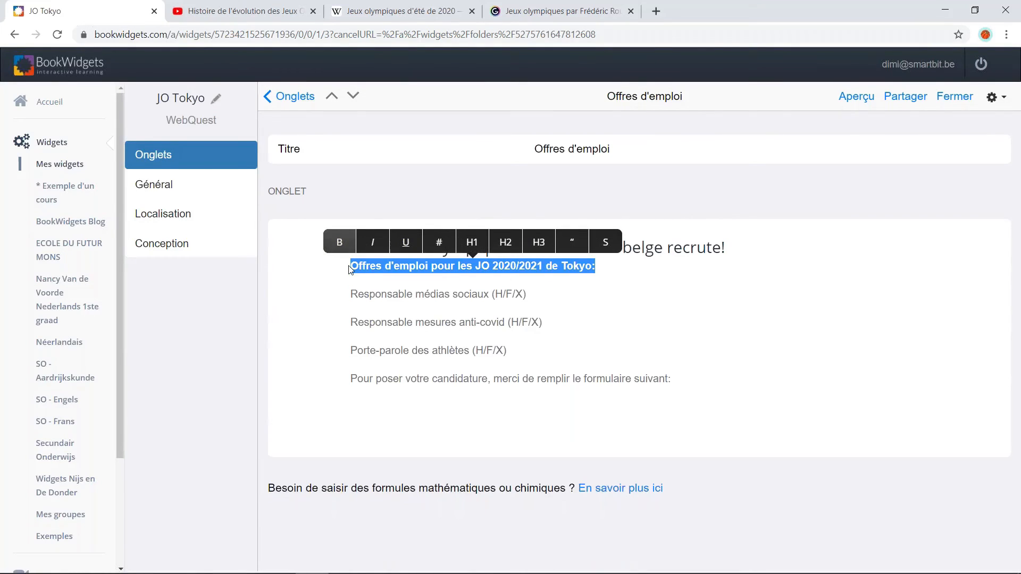
Turn the three job titles, from Responsable médias sociaux to Porte-parole des athlètes, into a bulleted list
left_click(351, 294)
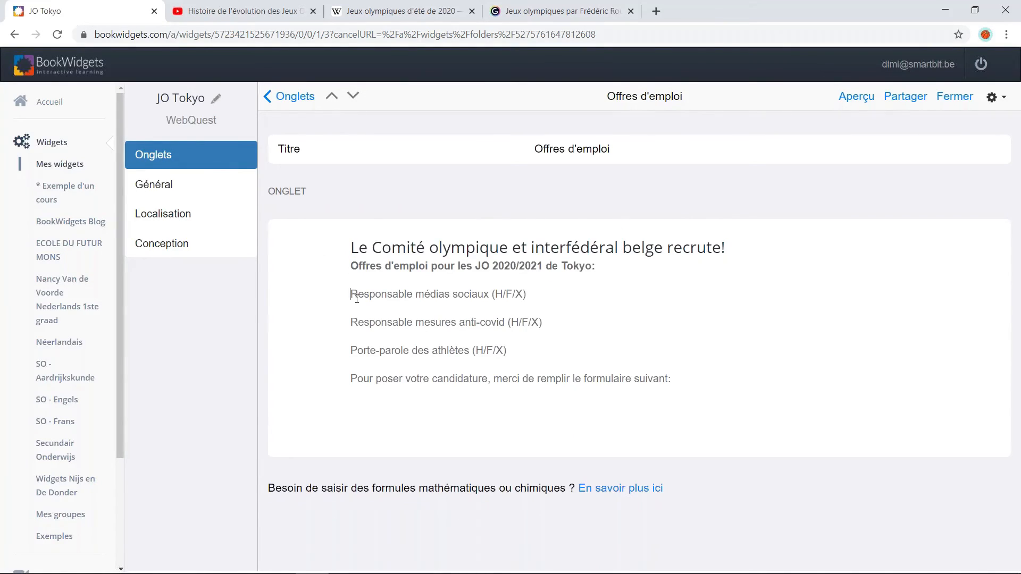
type("* ")
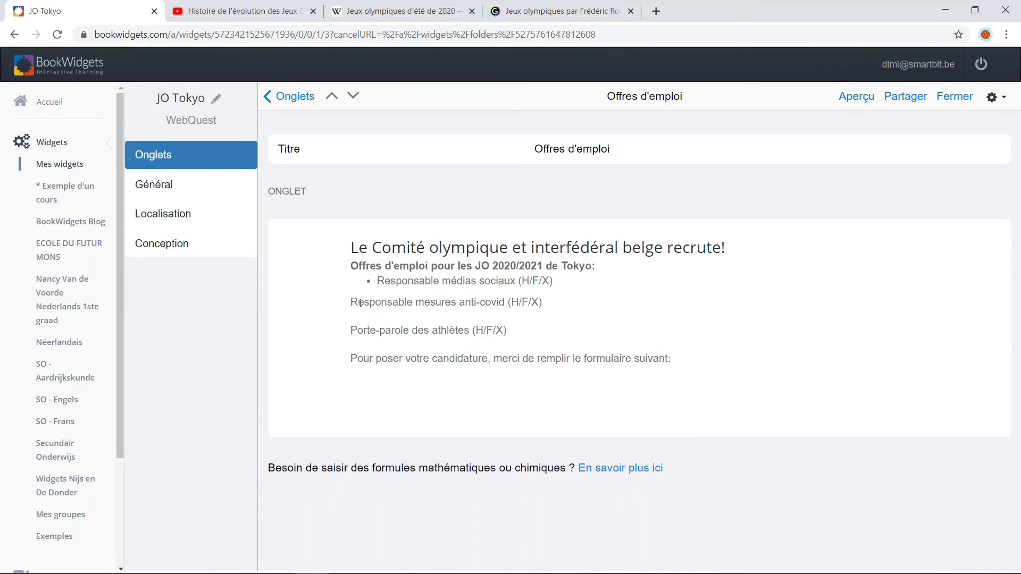
type("*")
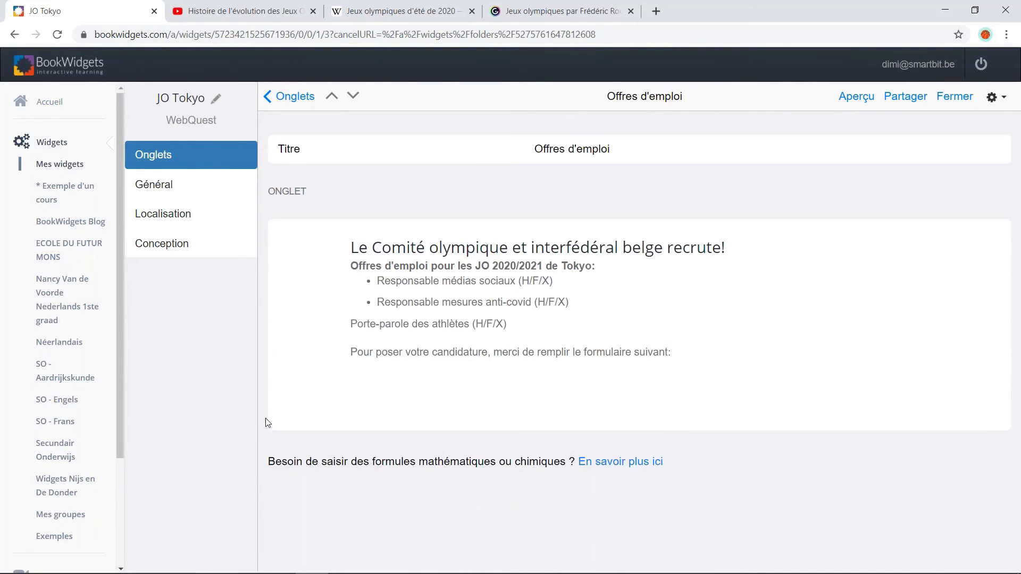
left_click(352, 325)
type("*")
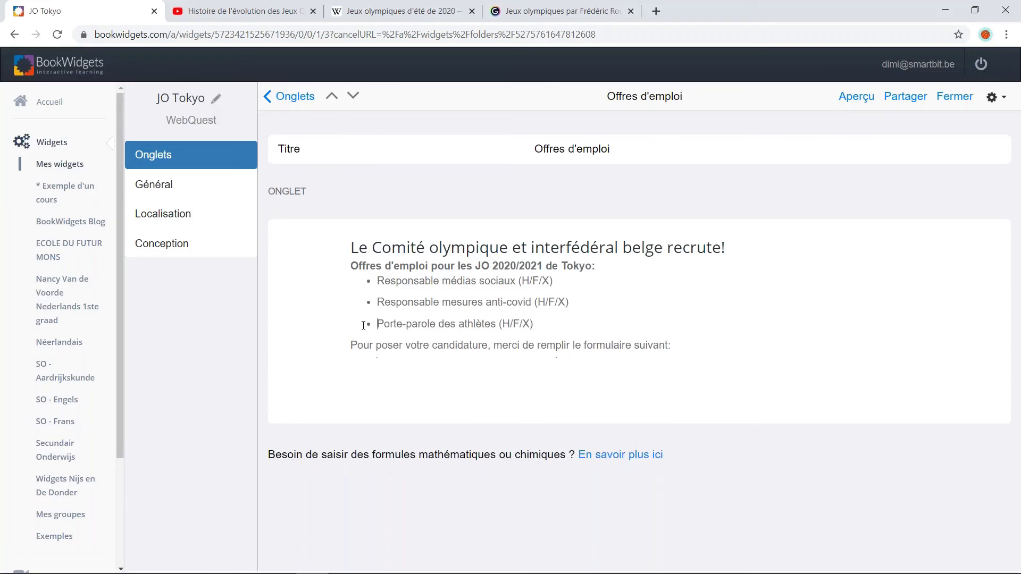
Insert the JO - Offres d'emploi worksheet widget from the Webquest JO folder below the application-form sentence
left_click(421, 389)
left_click(332, 371)
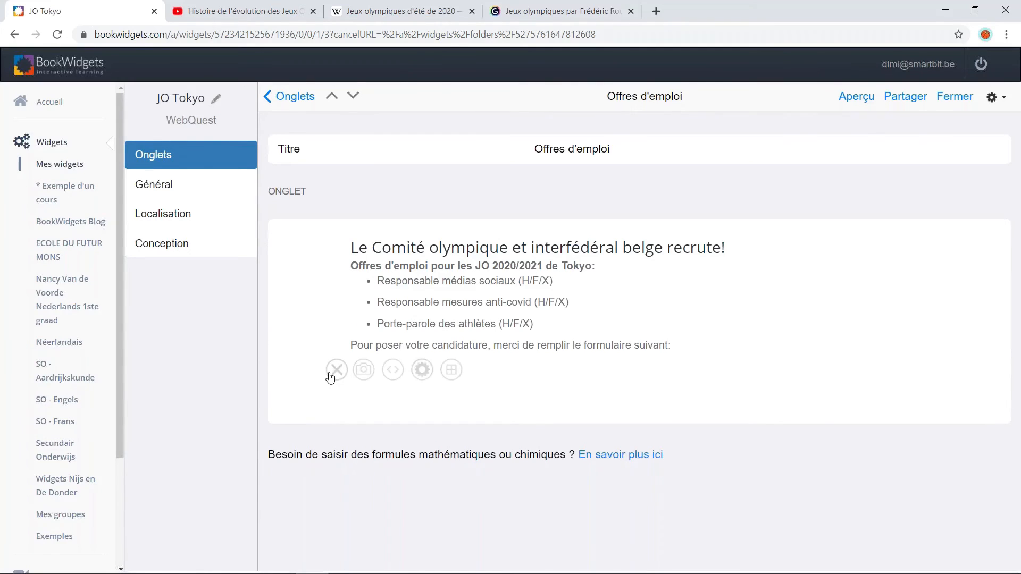
left_click(422, 373)
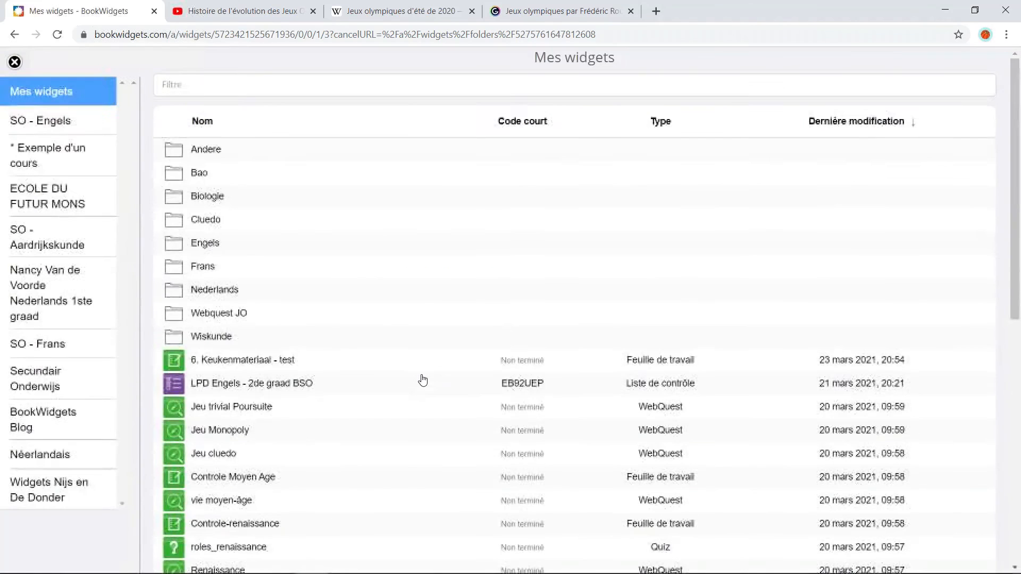
left_click(296, 321)
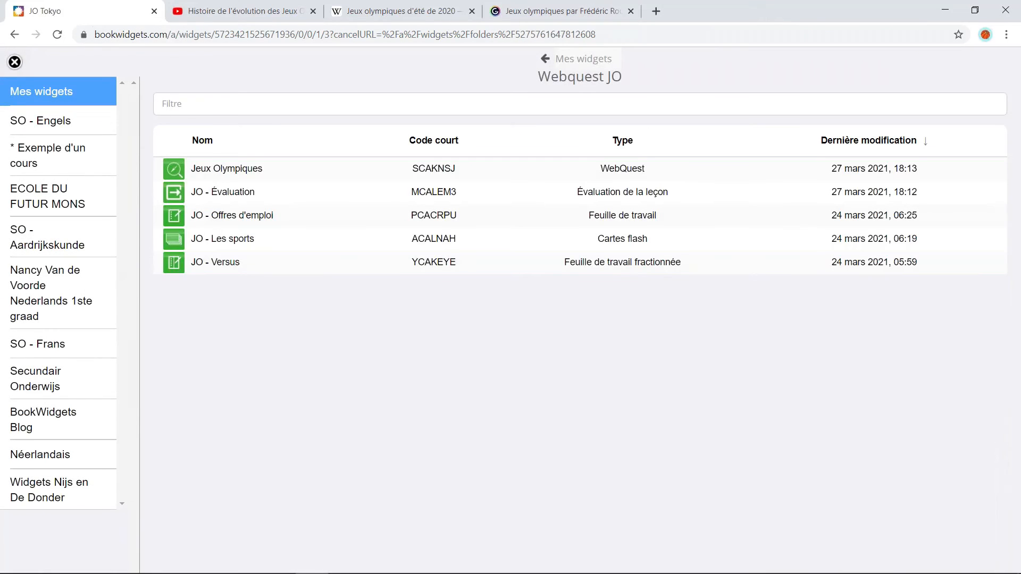
left_click(344, 222)
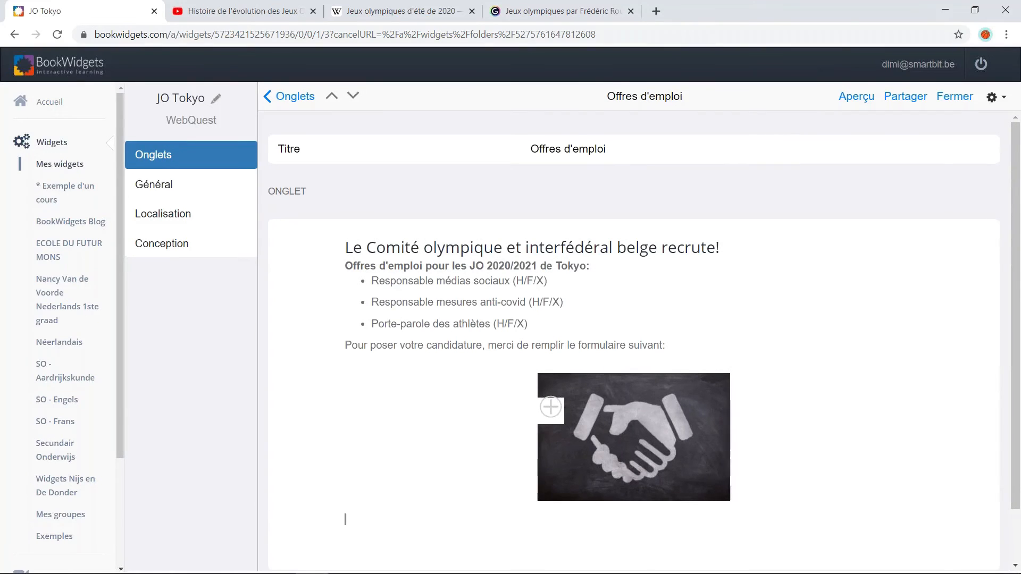
Preview the Offres d'emploi page as a student, open its application form from the handshake image, and return to the editor
scroll(344, 520, "down", 1)
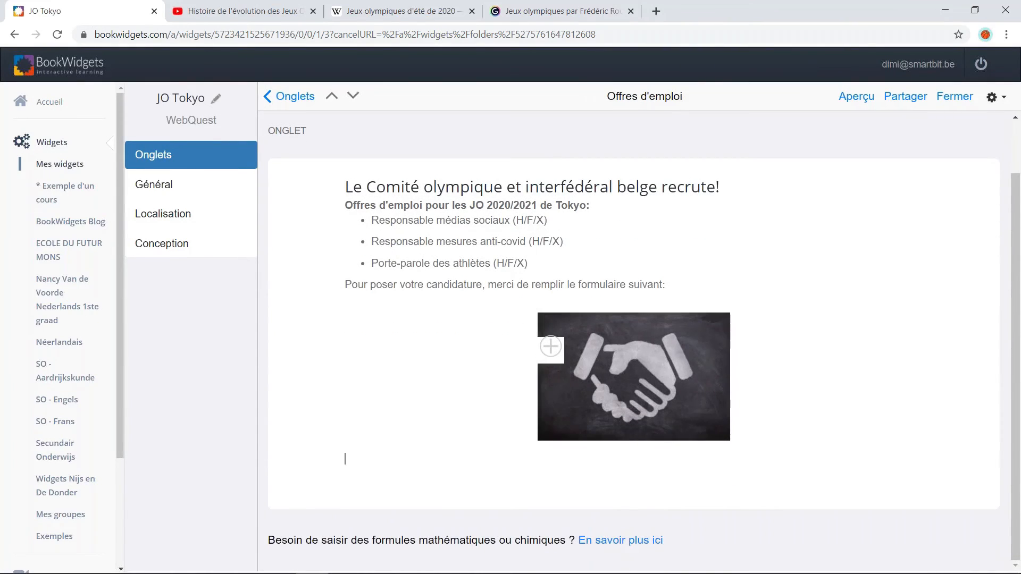
left_click(856, 97)
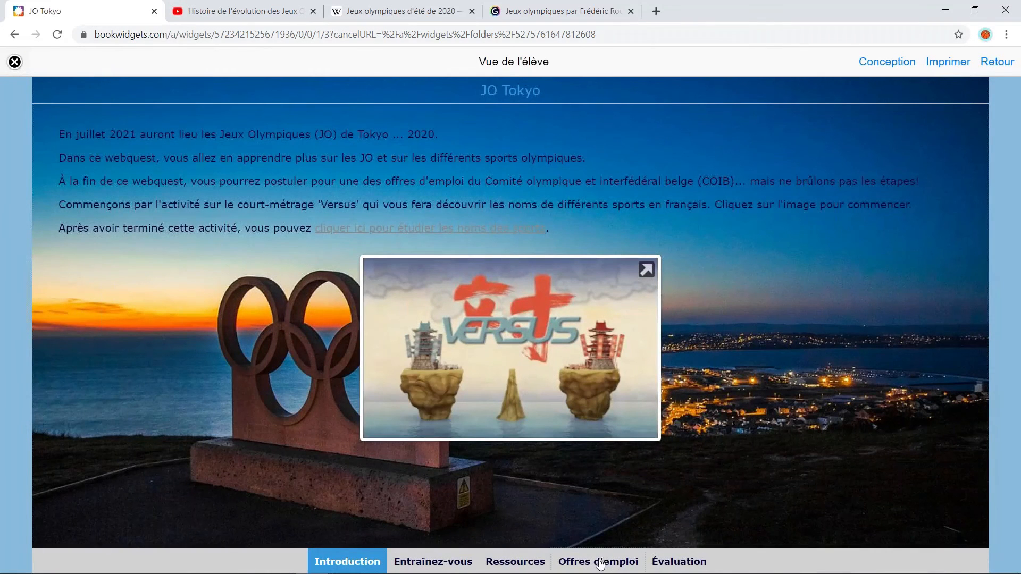
left_click(601, 562)
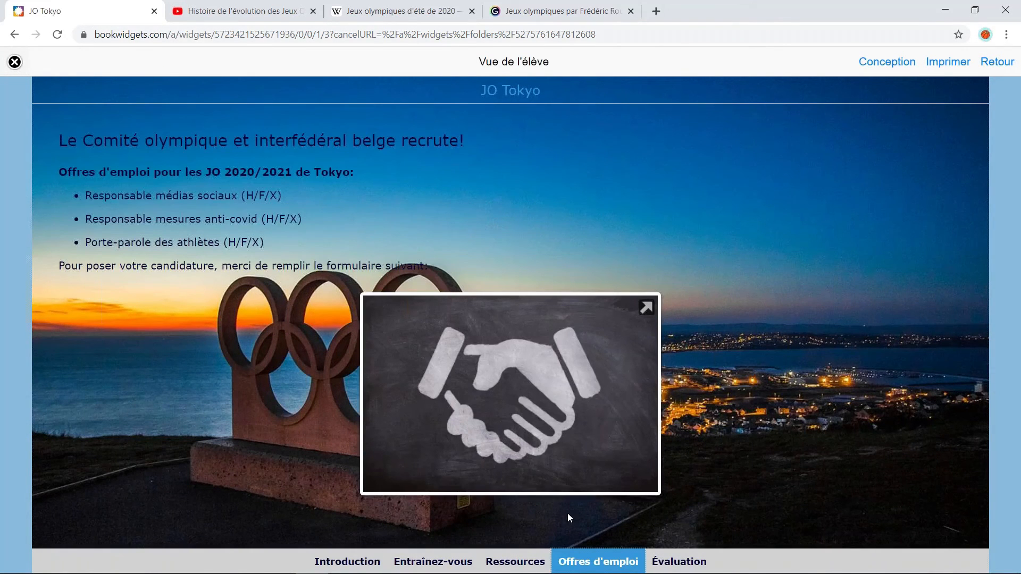
left_click(533, 422)
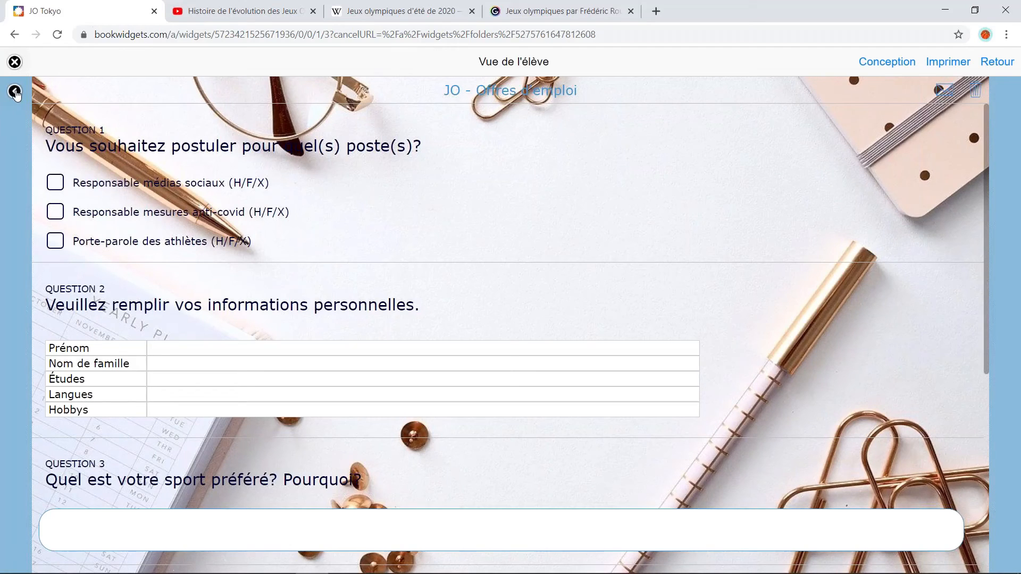
left_click(15, 91)
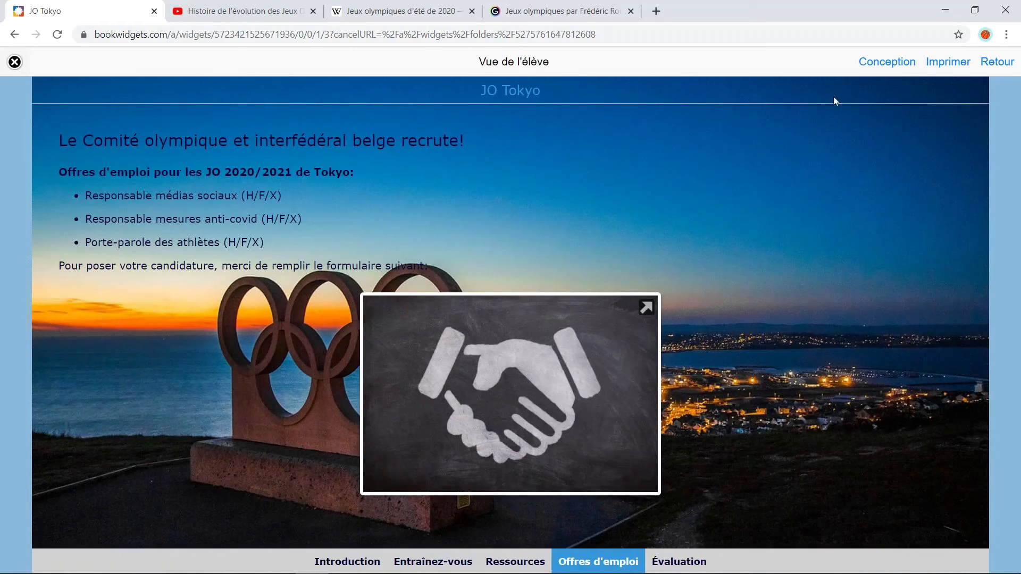
left_click(997, 62)
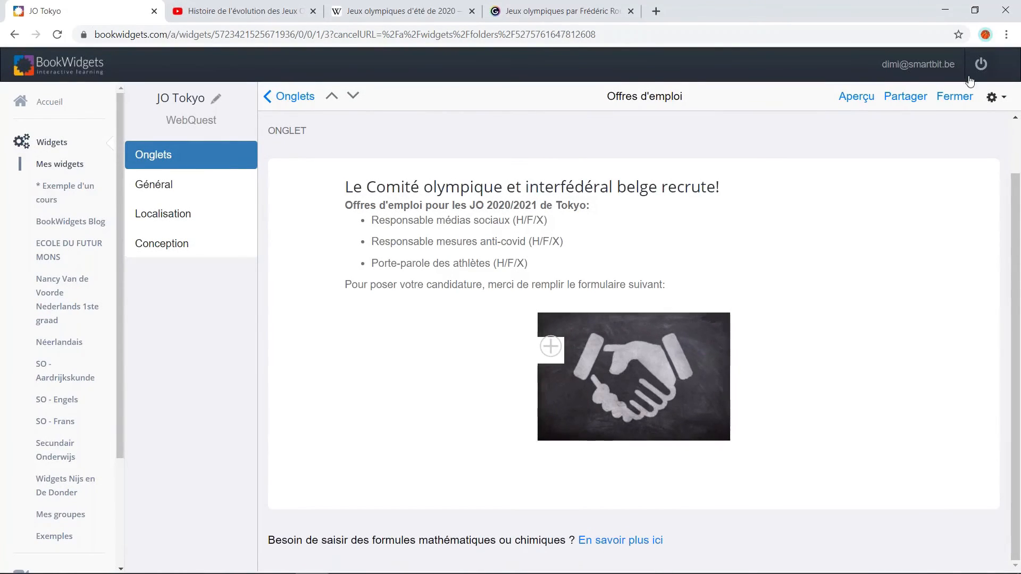
Add the text "Cliquez sur l'image pour évaluer ce webquest." to the Évaluation page
left_click(353, 96)
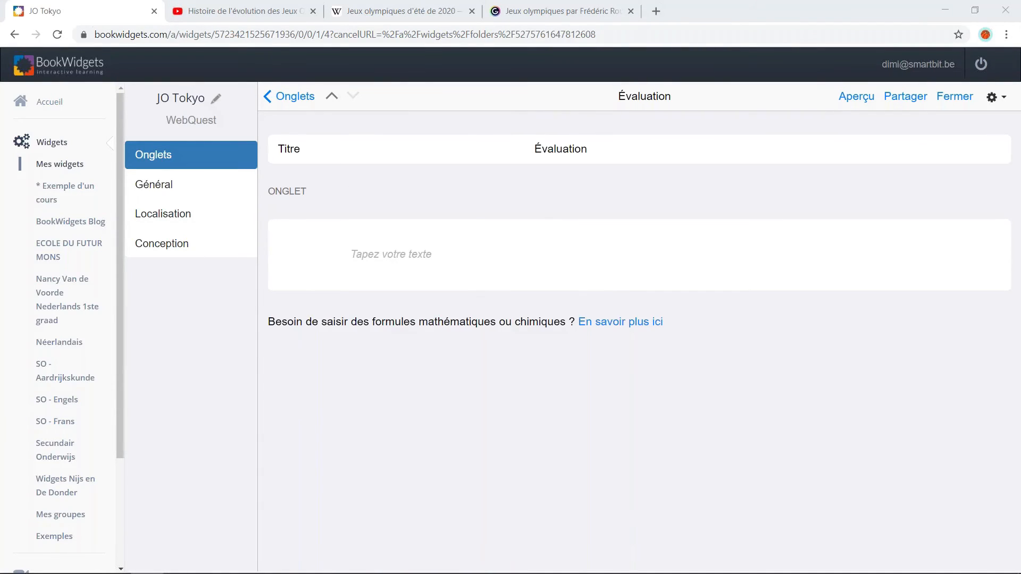
left_click(378, 255)
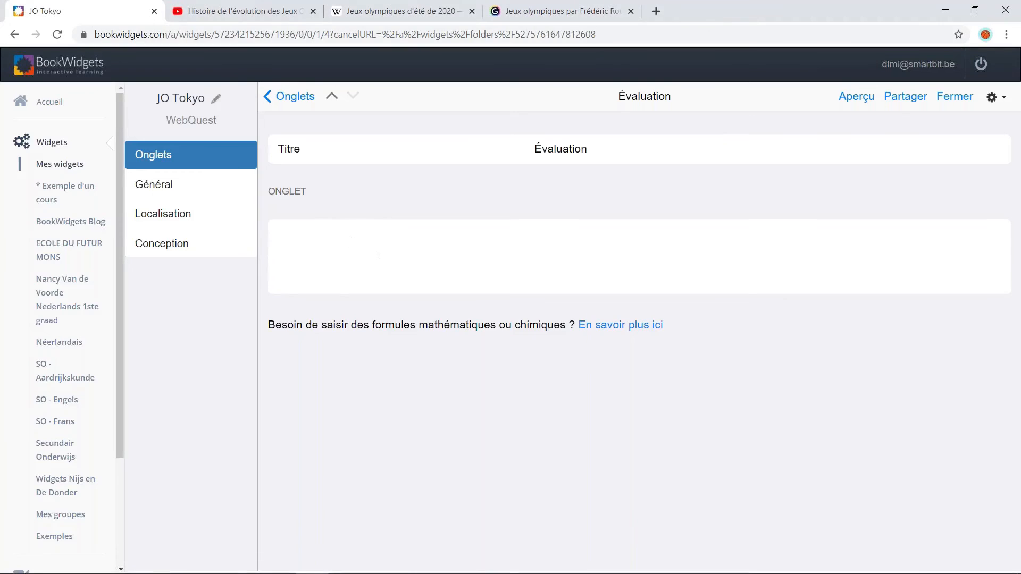
type("Cliquez sur l'image pour évaluer ce webquest.")
Try to insert the JO - Évaluation widget from the Webquest JO folder below the Évaluation text
left_click(367, 284)
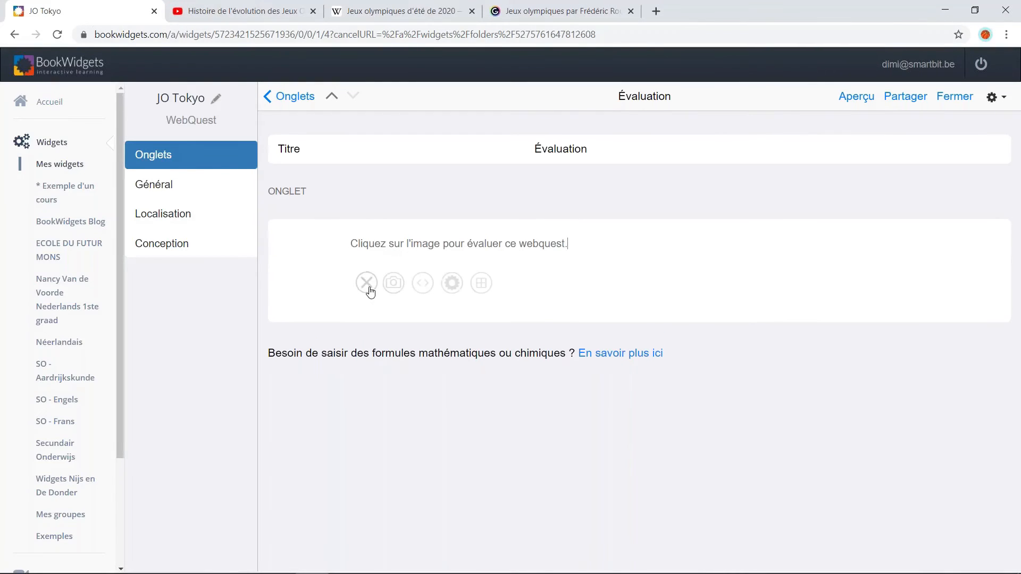
left_click(451, 284)
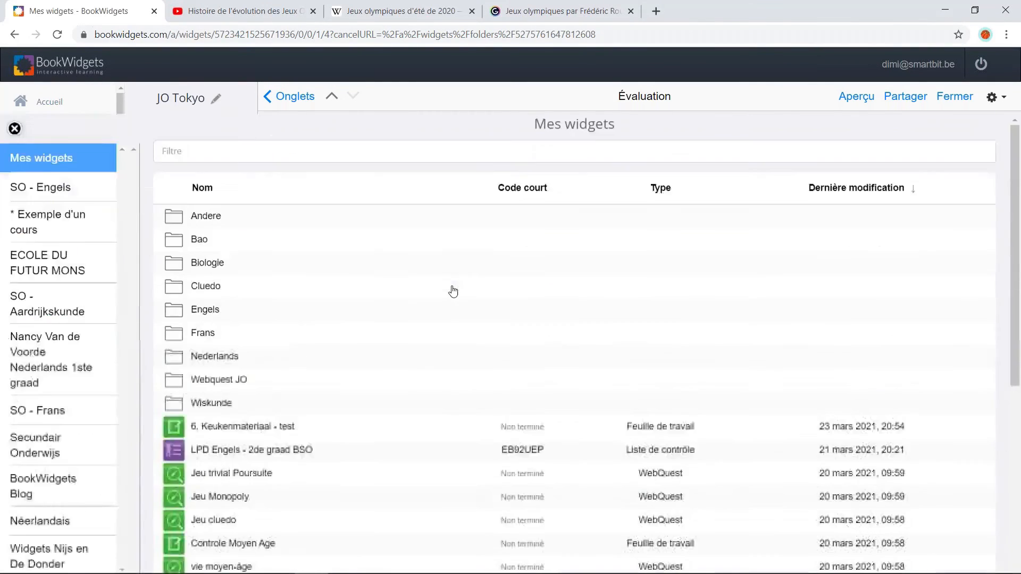
left_click(384, 320)
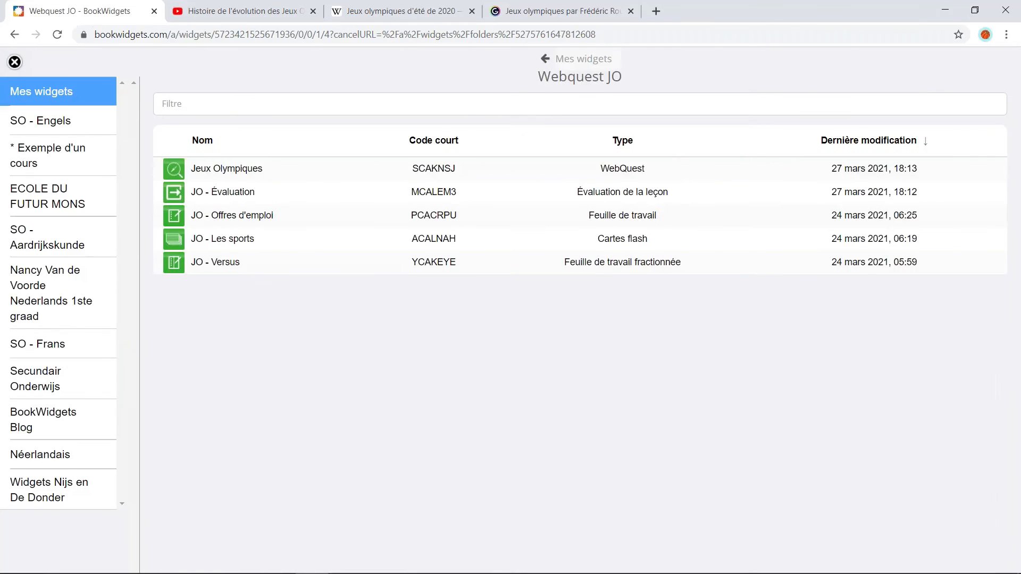
left_click(512, 194)
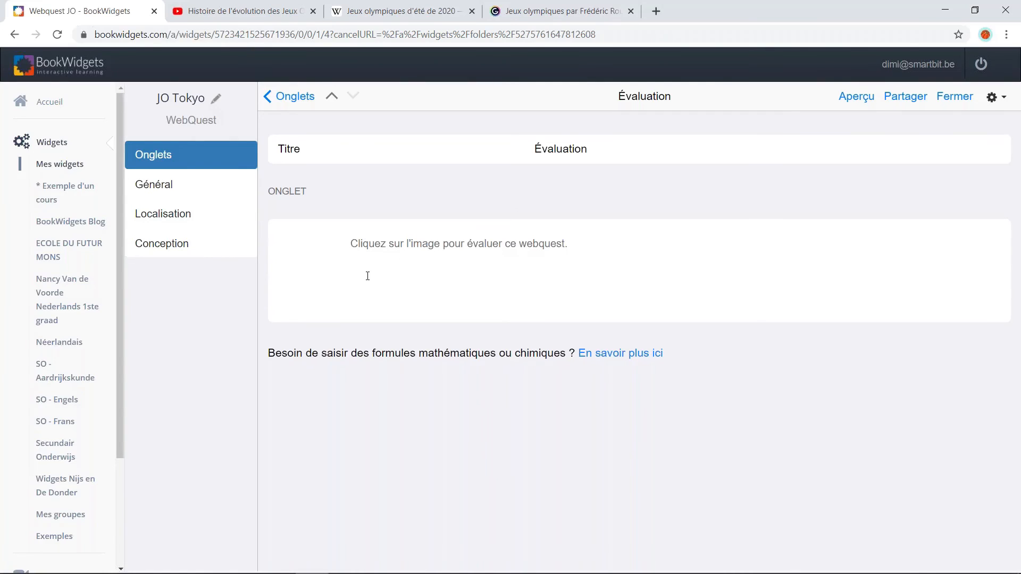
Insert the JO - Évaluation lesson-evaluation widget from the Webquest JO folder on the line under the instruction text
left_click(336, 268)
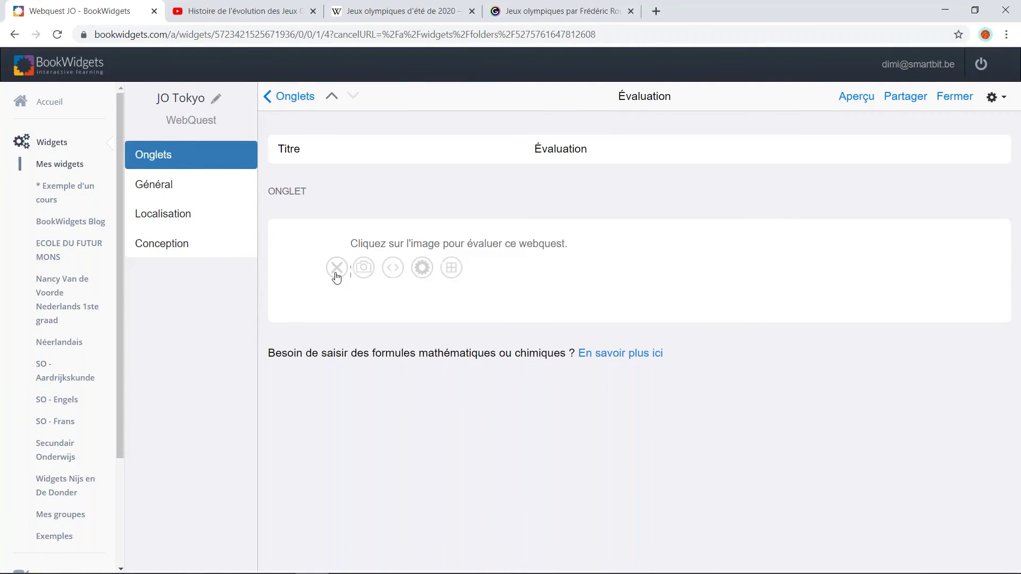
left_click(418, 272)
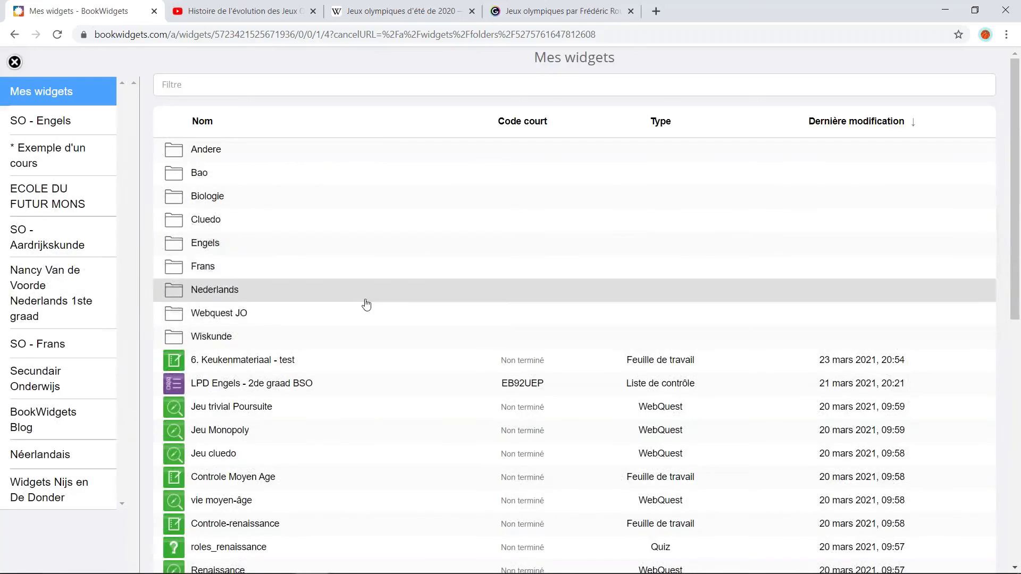
left_click(365, 314)
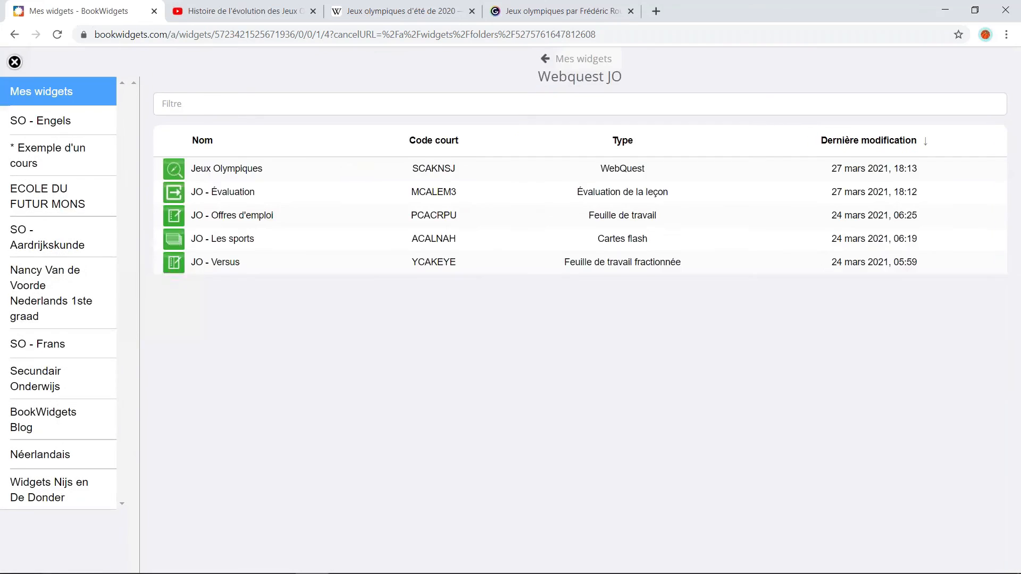
left_click(393, 194)
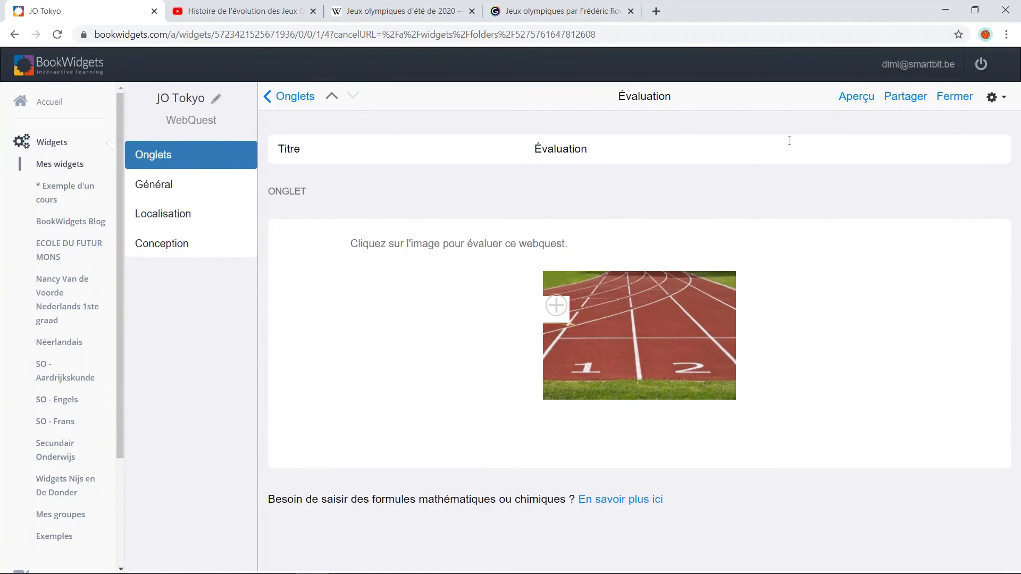
Preview the Évaluation and Offres d'emploi pages as a student and return to the editor
left_click(849, 108)
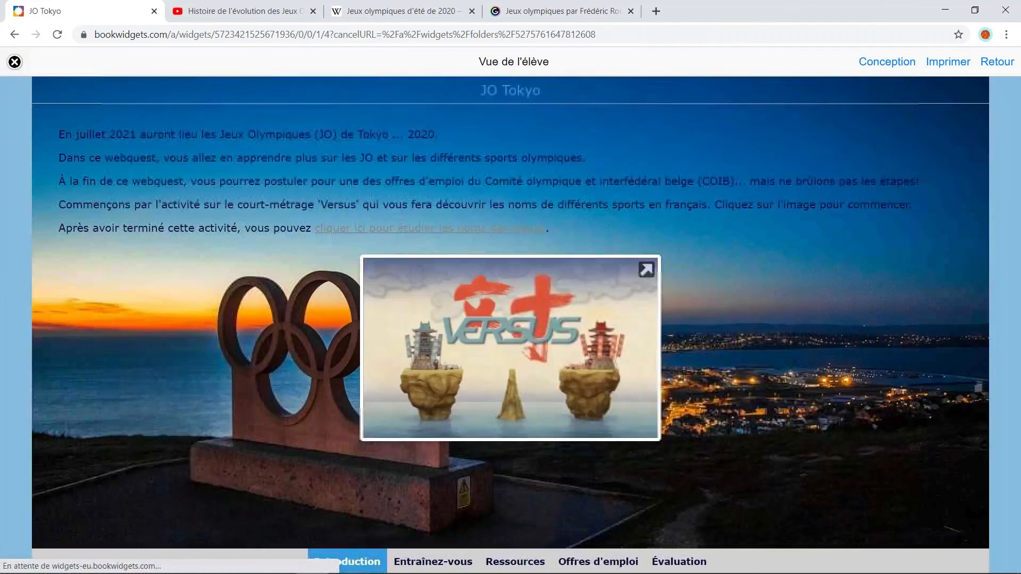
left_click(700, 563)
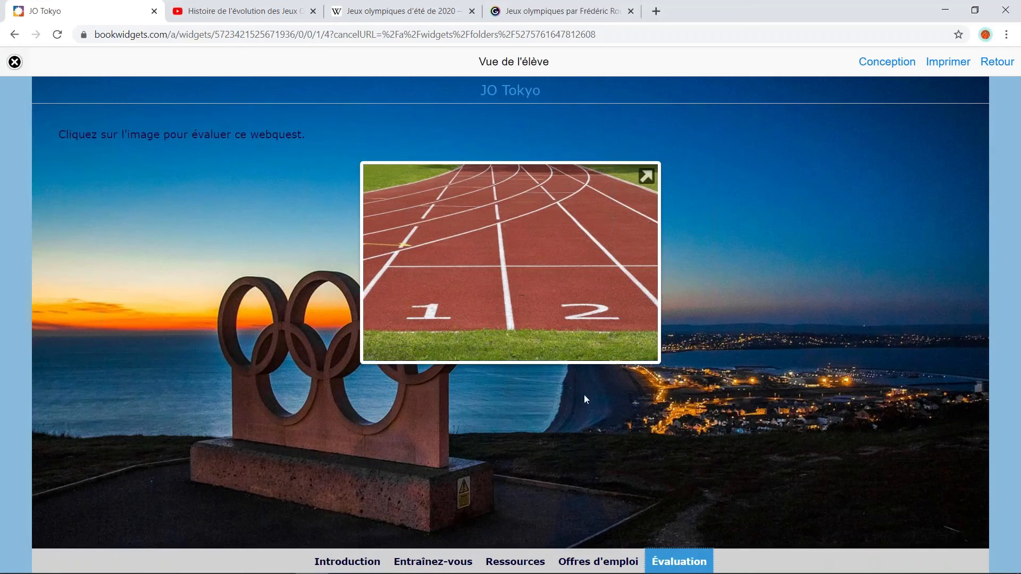
left_click(578, 562)
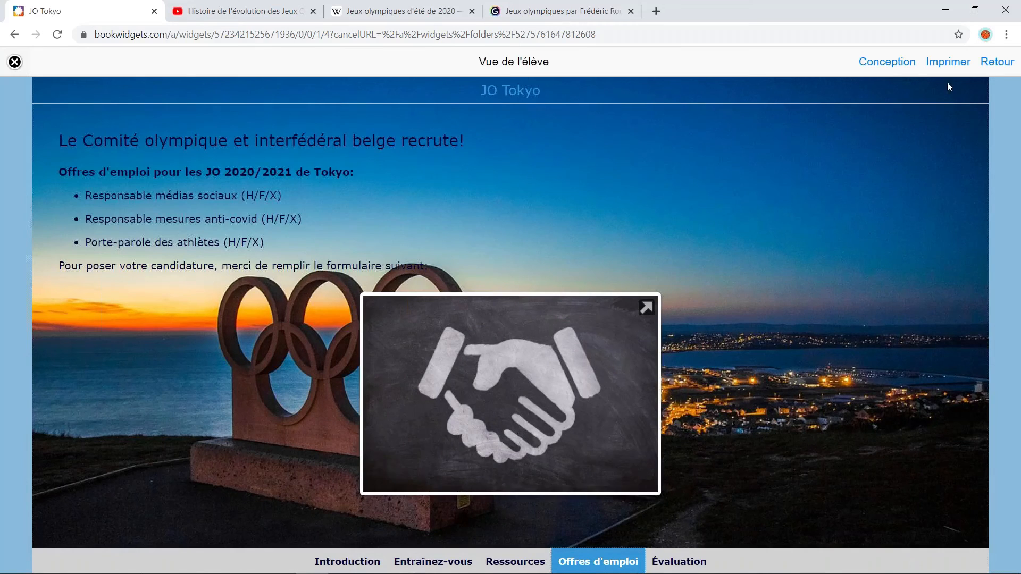
left_click(988, 68)
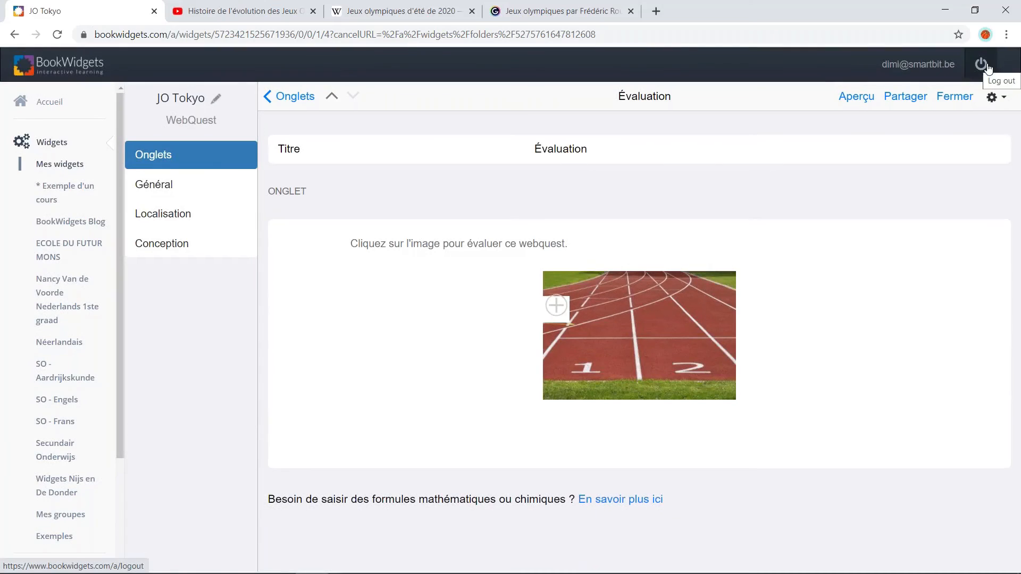
Open the JO - Offres d'emploi worksheet from the Webquest JO folder for editing and examine its presentation image options in the Conception settings
left_click(40, 169)
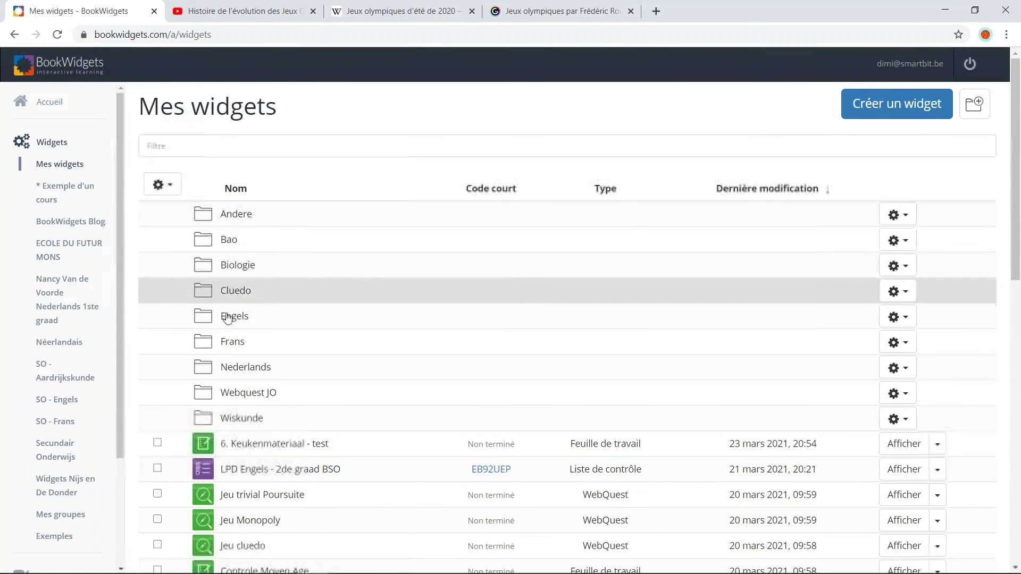
left_click(299, 399)
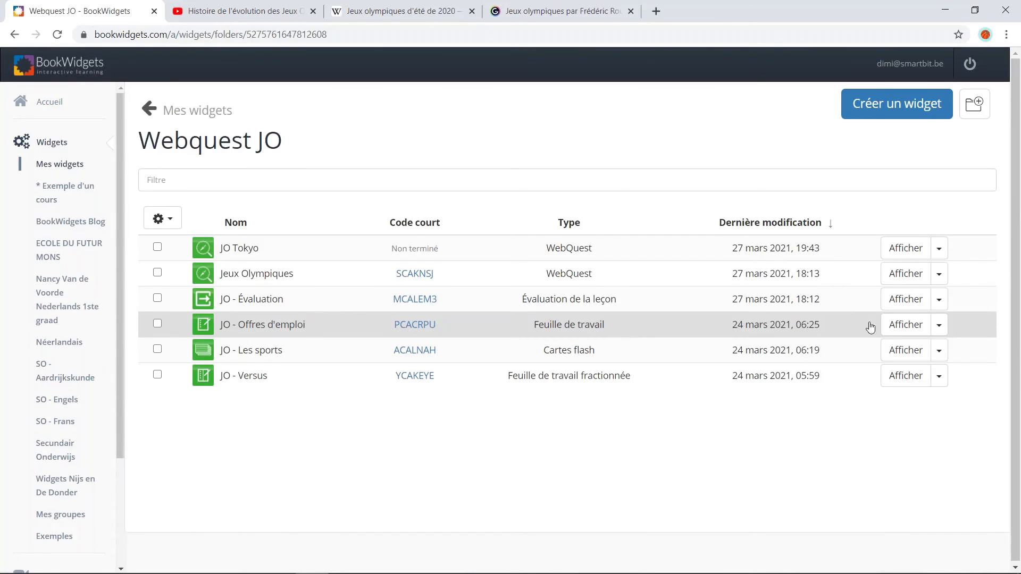
left_click(940, 325)
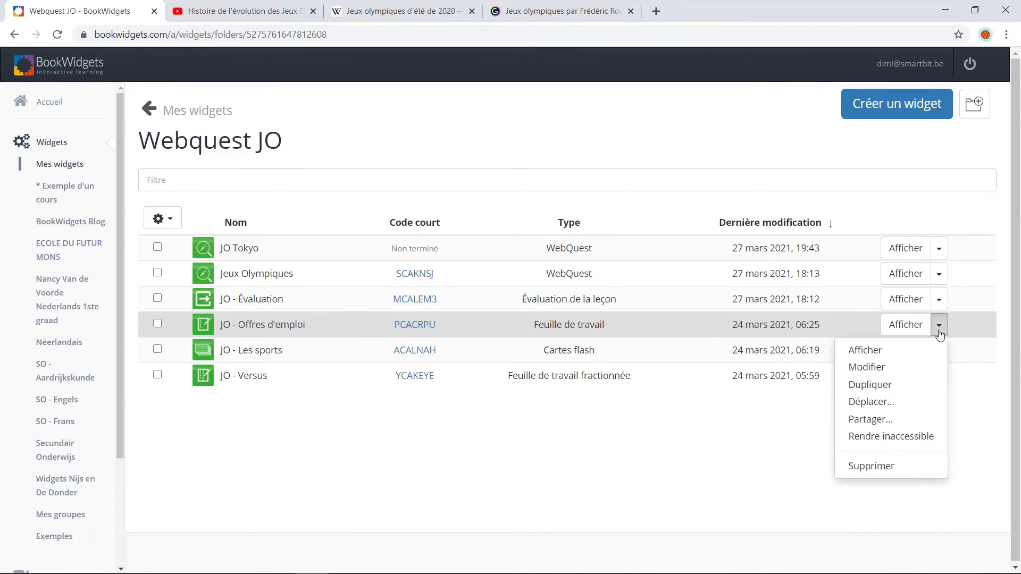
left_click(912, 369)
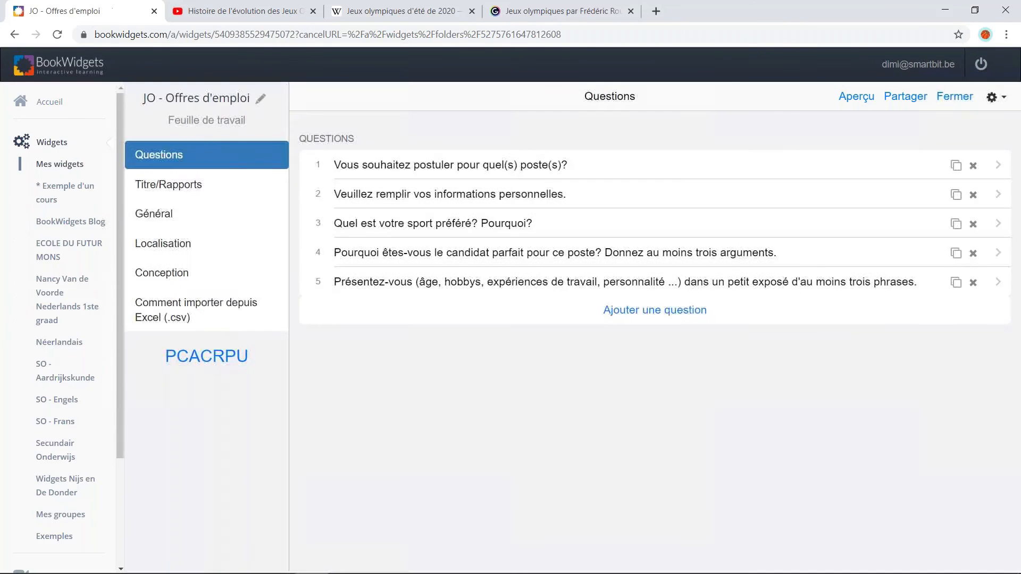
left_click(240, 287)
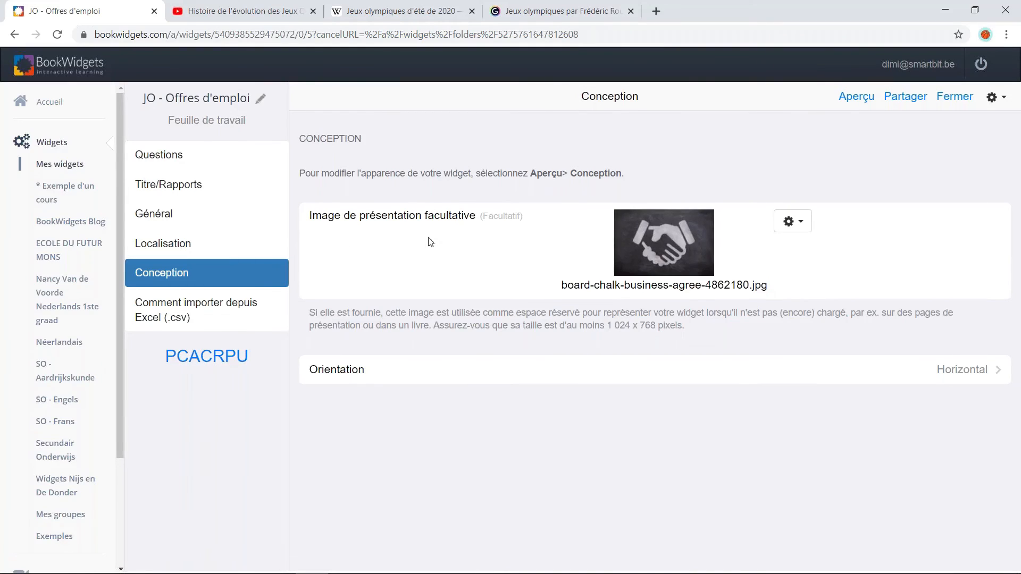
left_click(804, 224)
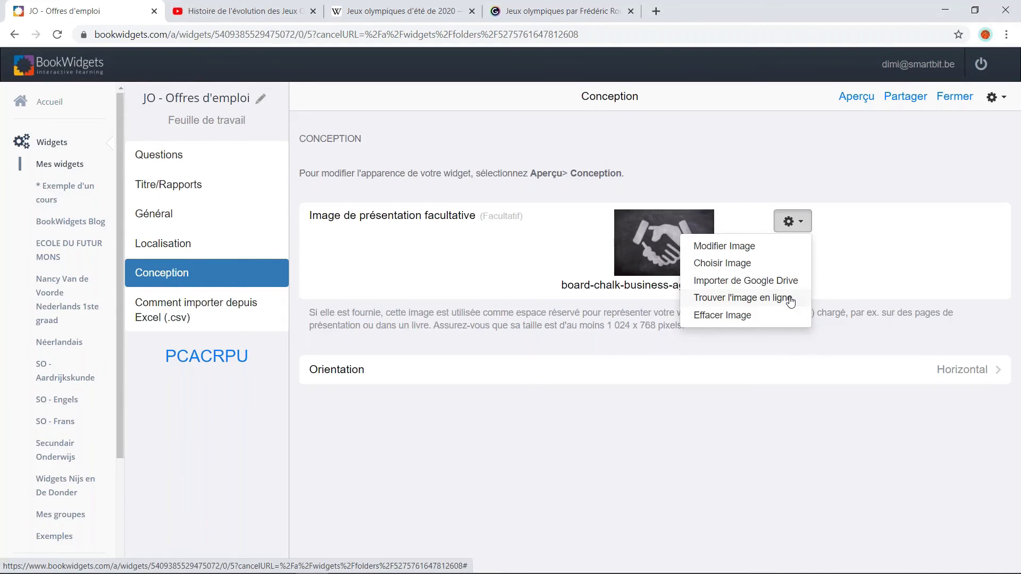
left_click(852, 260)
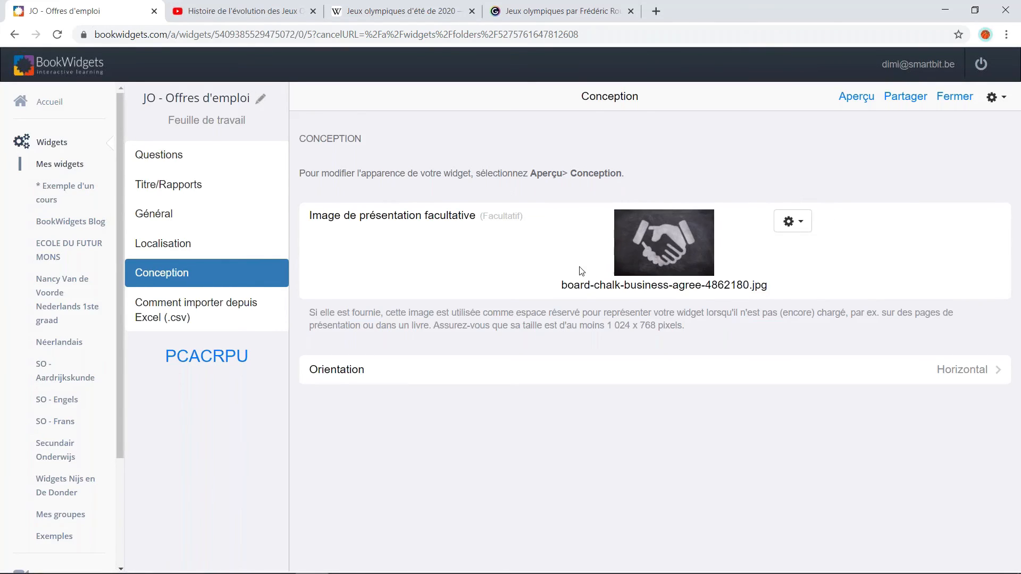
Reopen the JO Tokyo WebQuest from the Webquest JO folder for editing and set its previous-button label to "Retourner au webquest"
left_click(68, 169)
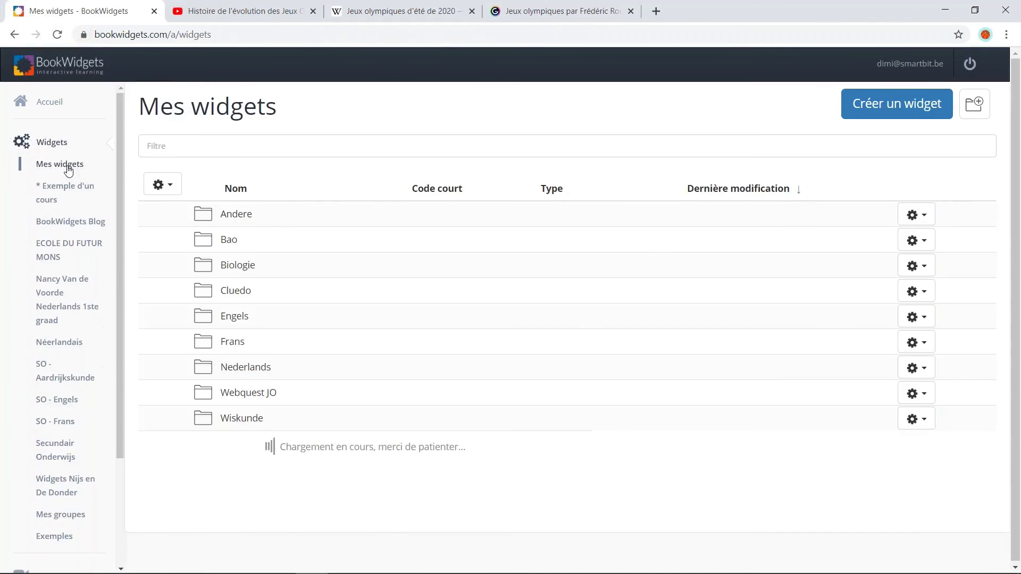
left_click(319, 393)
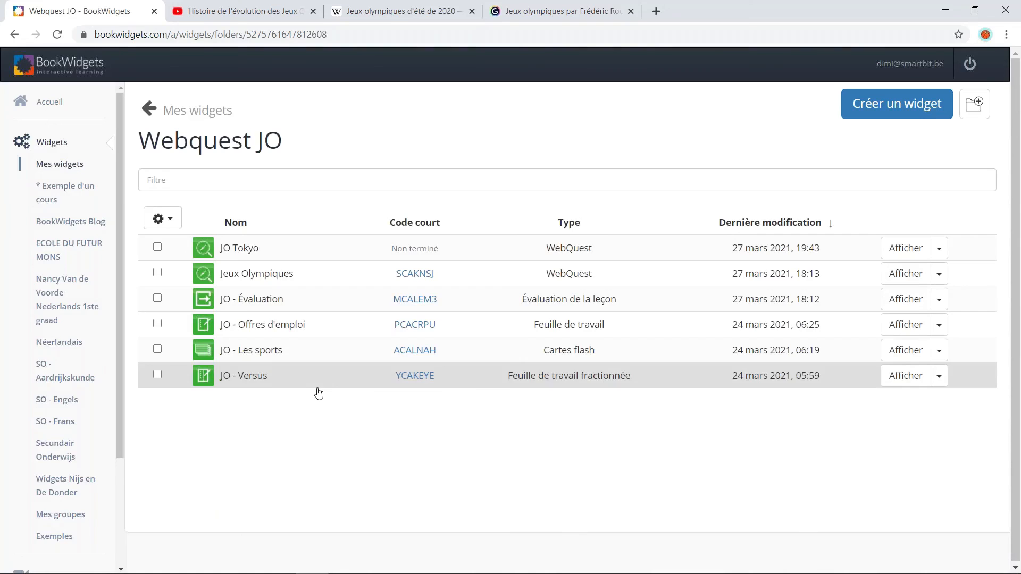
left_click(939, 248)
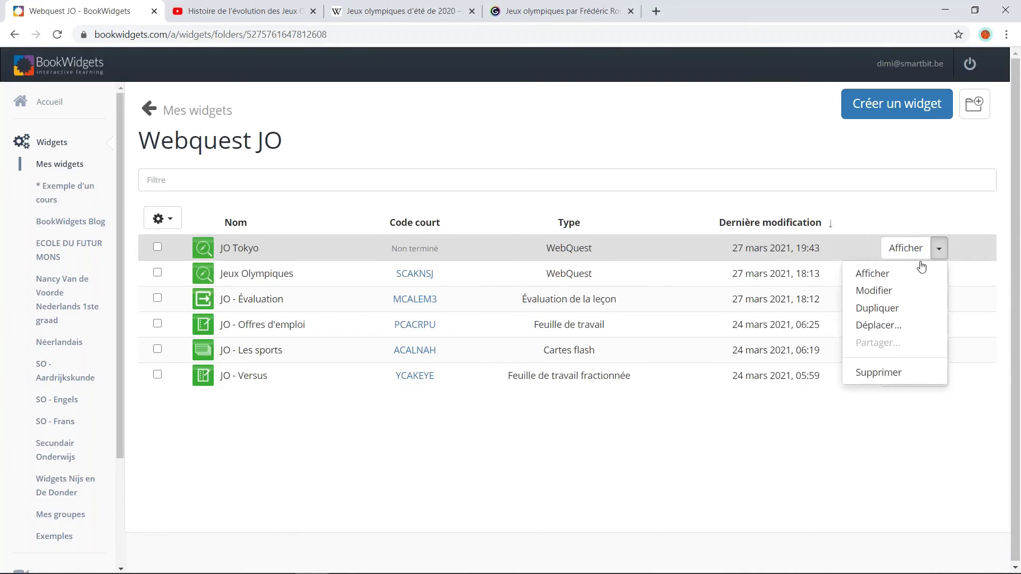
left_click(893, 290)
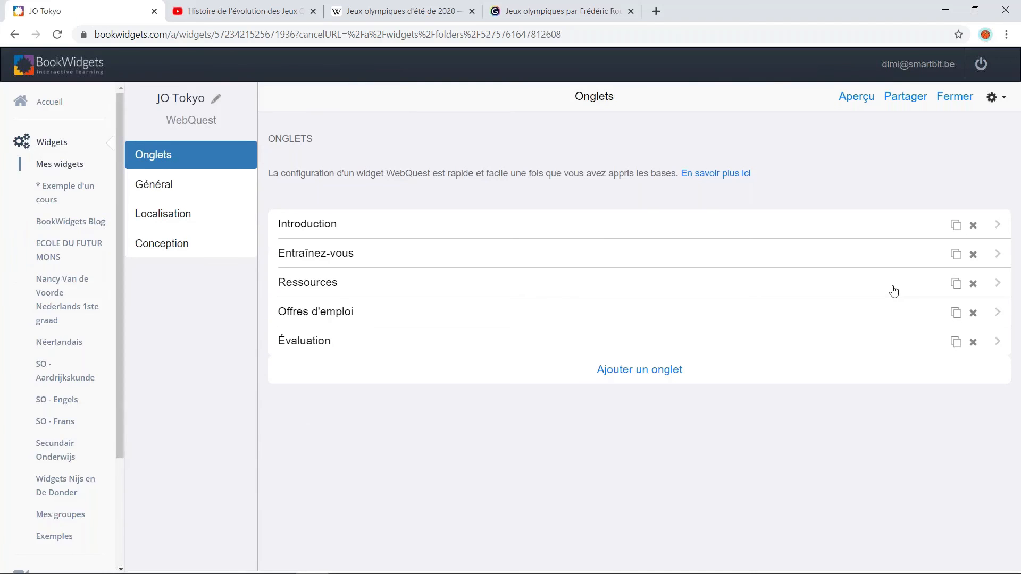
left_click(196, 187)
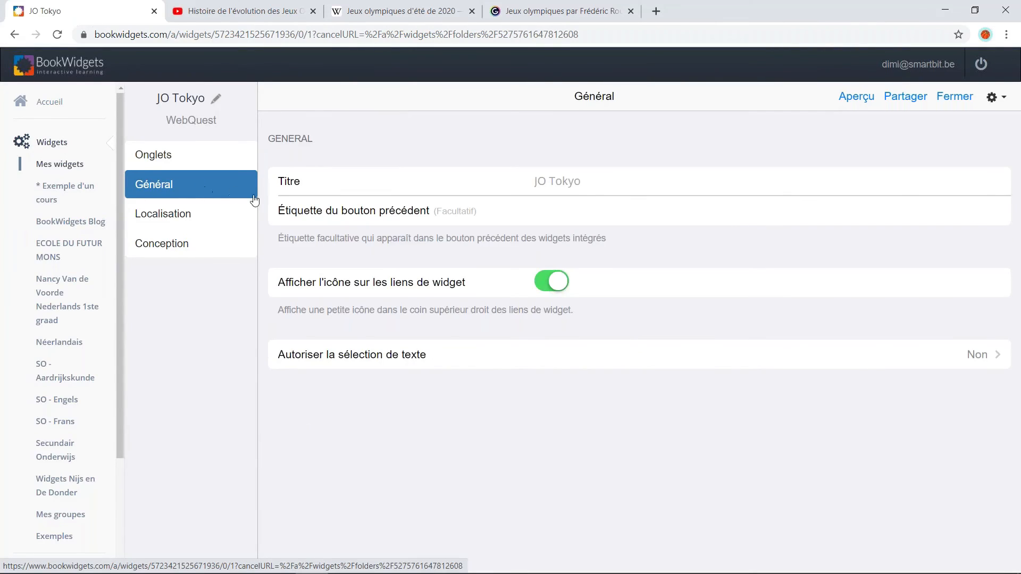
left_click(565, 215)
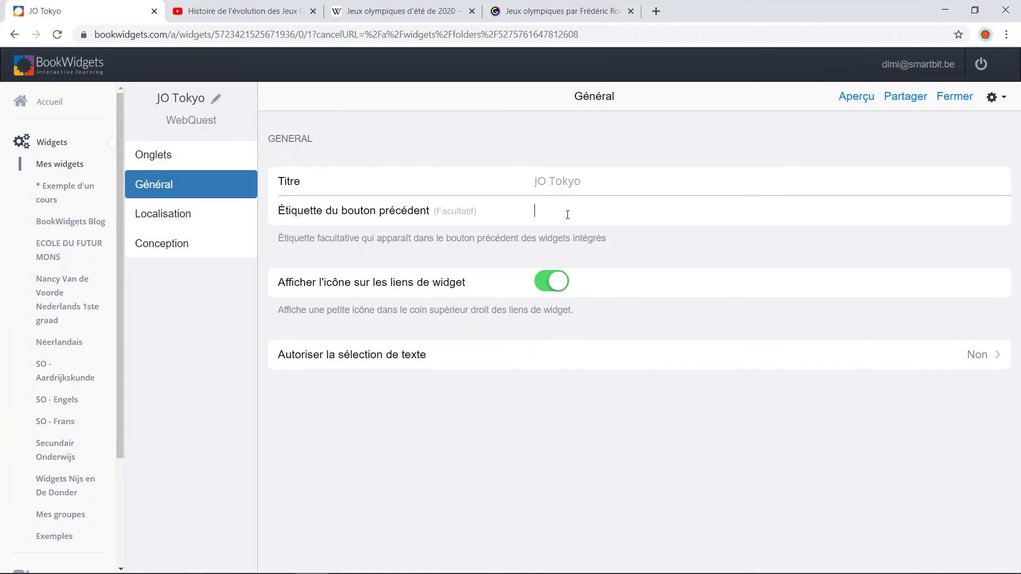
type("Retourner au webquest")
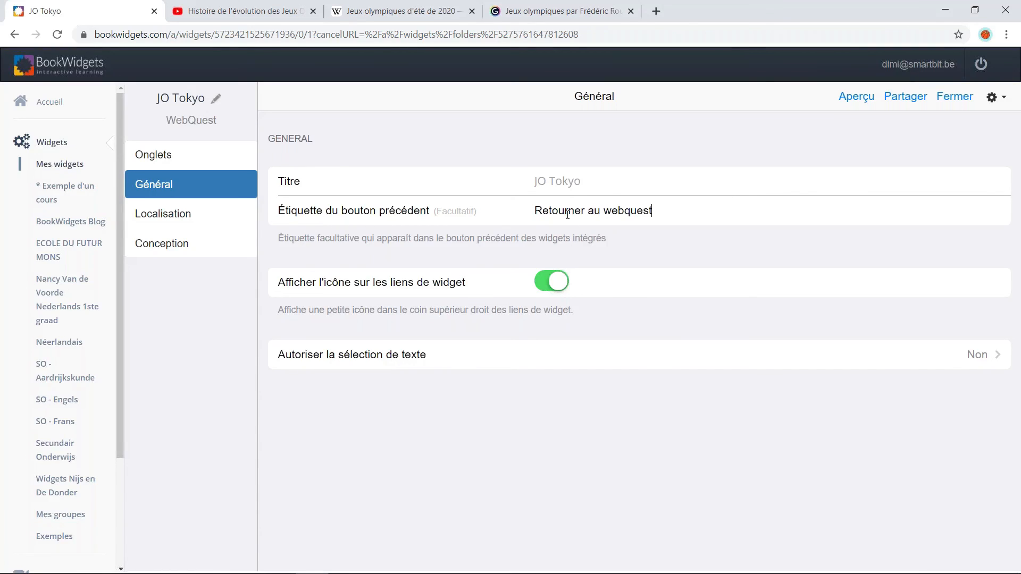
Preview the WebQuest as a student, testing the return from the Versus activity and the link for studying the sports' names
left_click(854, 100)
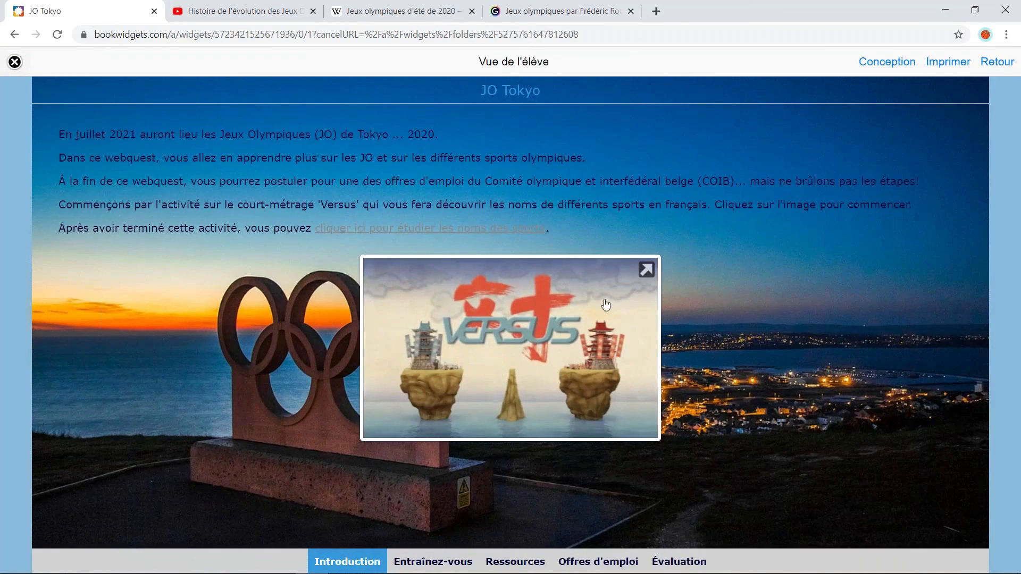
left_click(561, 340)
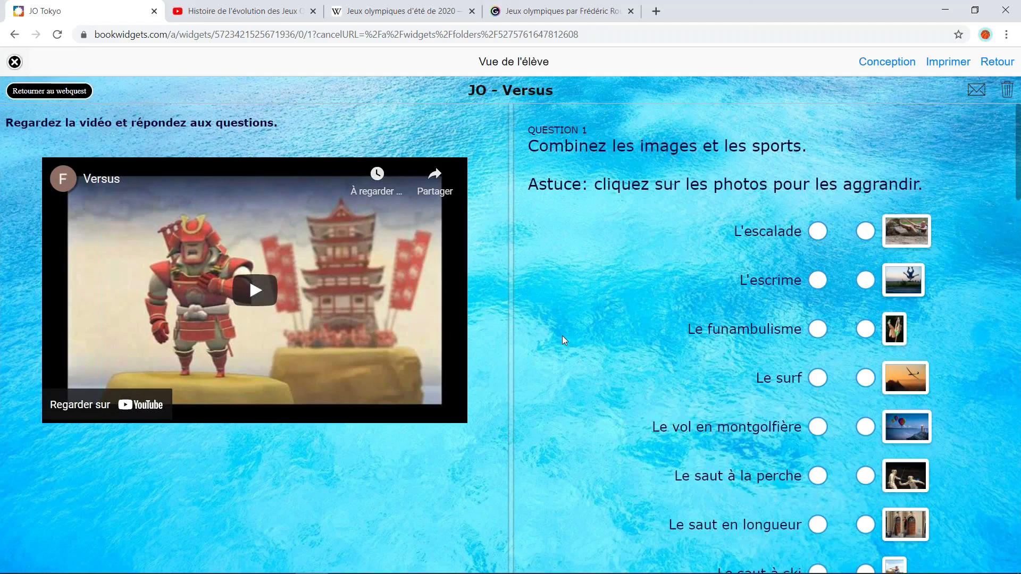
left_click(81, 103)
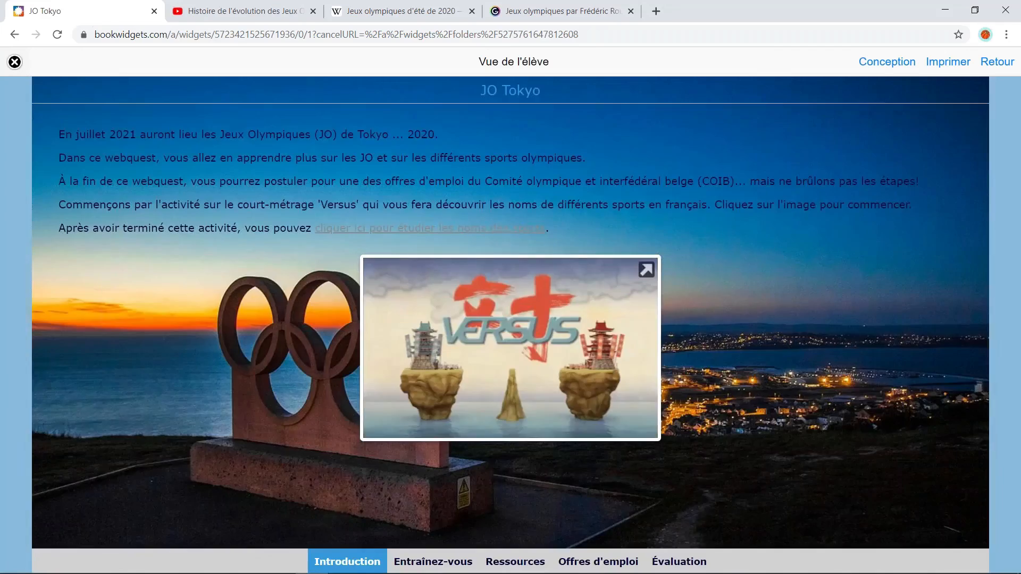
left_click(451, 228)
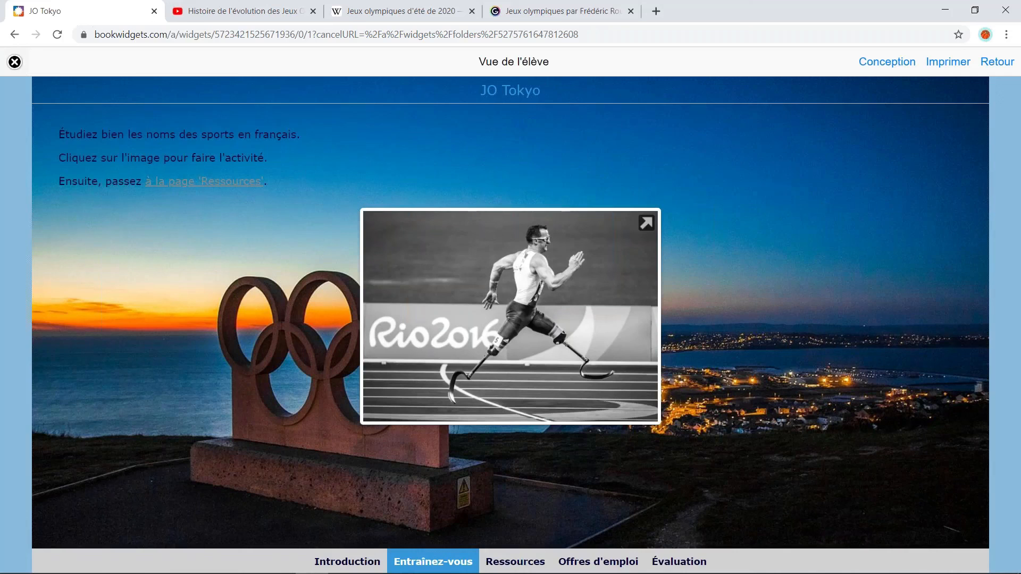
left_click(1004, 68)
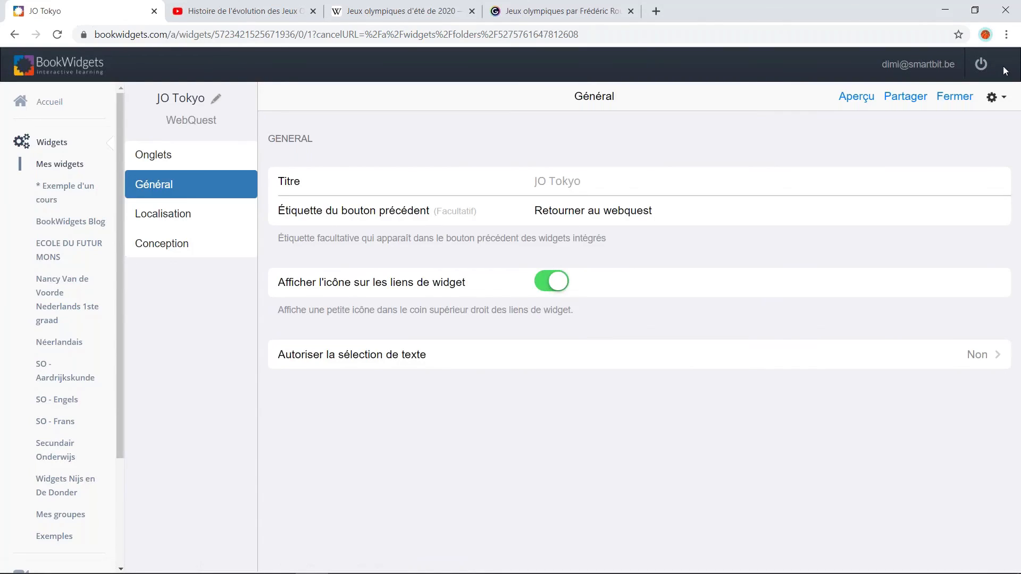
Review the WebQuest's Localisation and Conception settings and share JO Tokyo by displaying its widget link for students
left_click(210, 216)
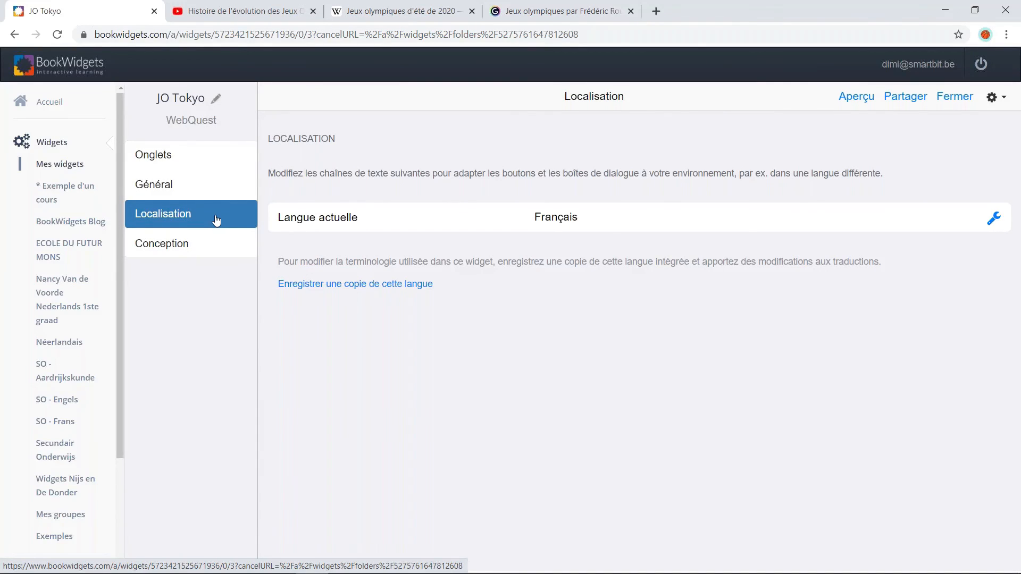
left_click(215, 243)
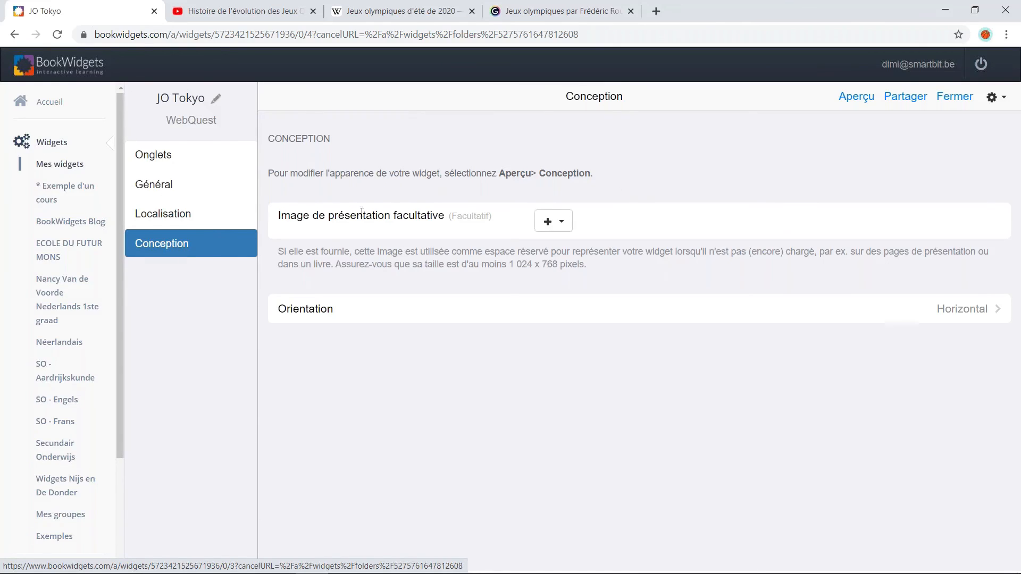
left_click(904, 97)
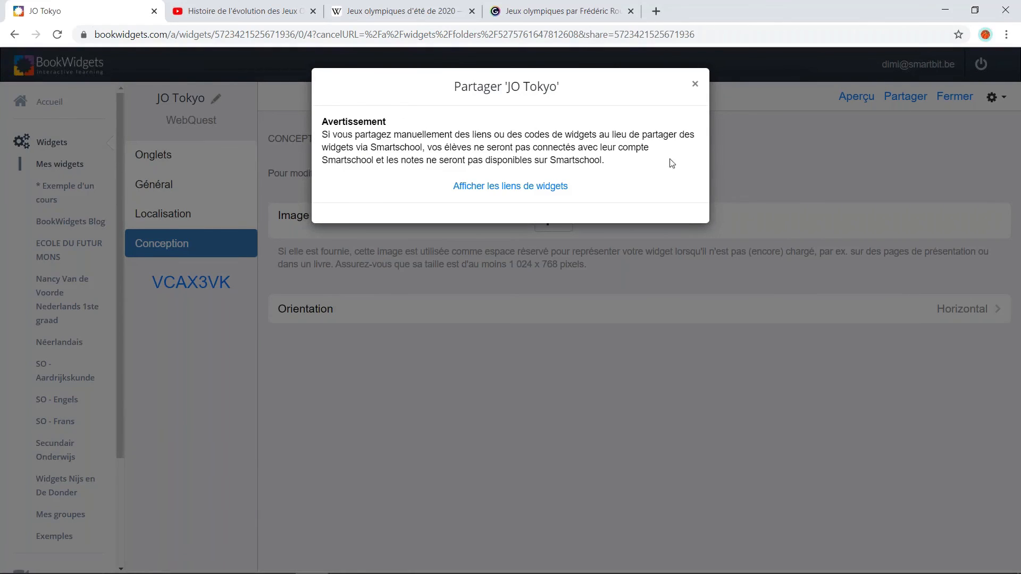
left_click(551, 187)
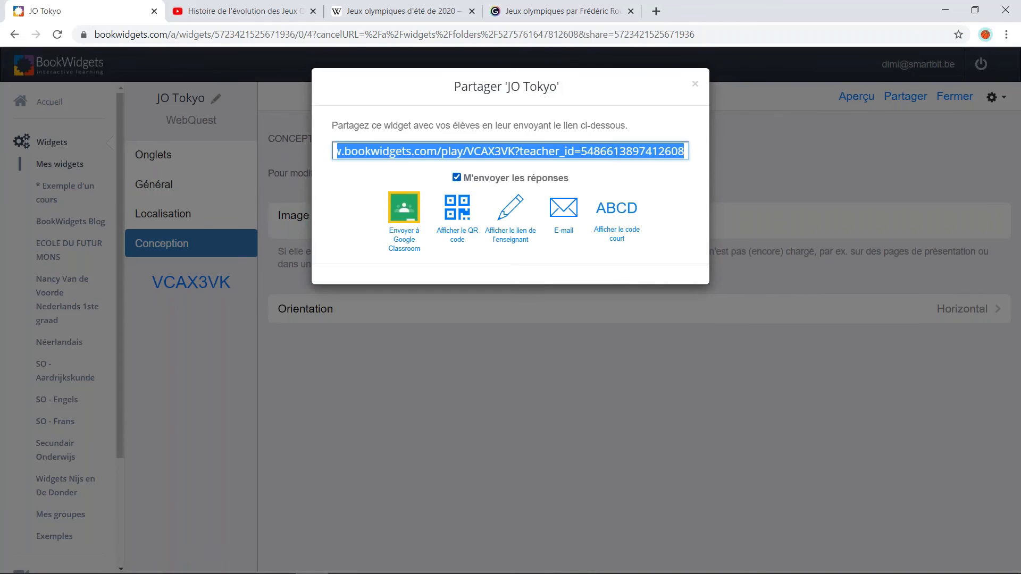
left_click(449, 341)
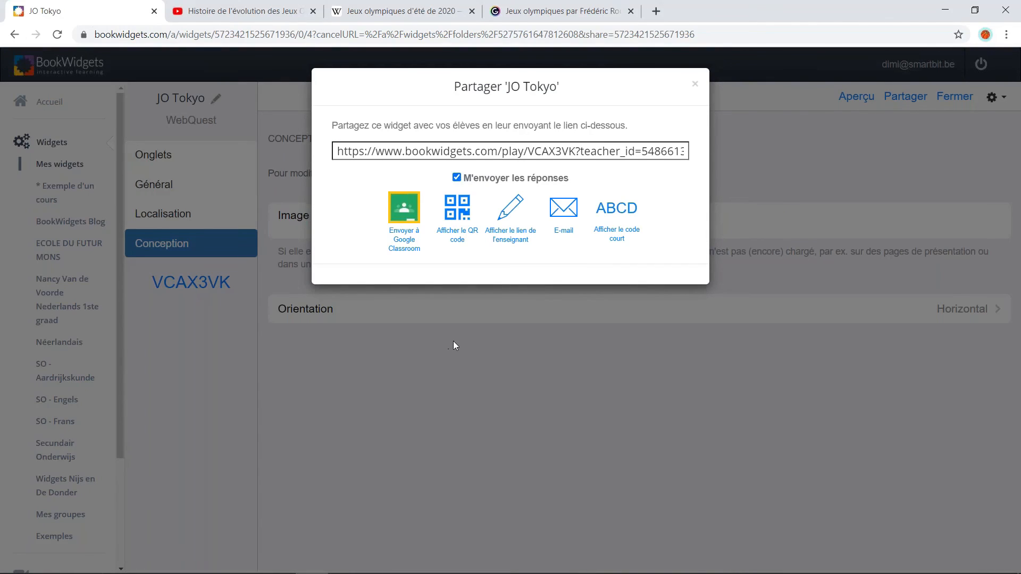
left_click(695, 84)
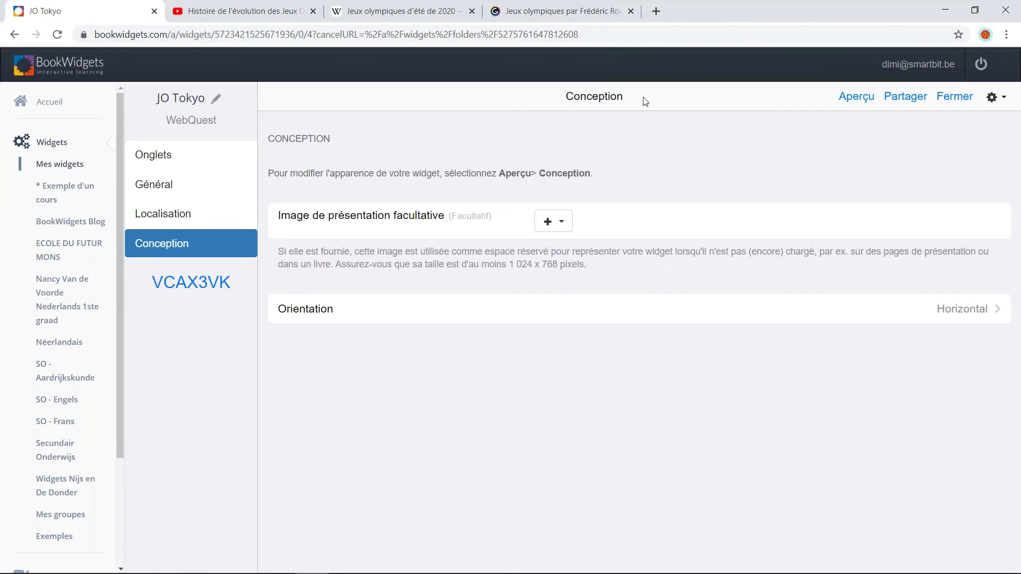
Open the WebQuest tutorial from the "Test et revue" section of the Assistance tutorials
scroll(120, 287, "down", 1)
left_click_drag(119, 301, 118, 402)
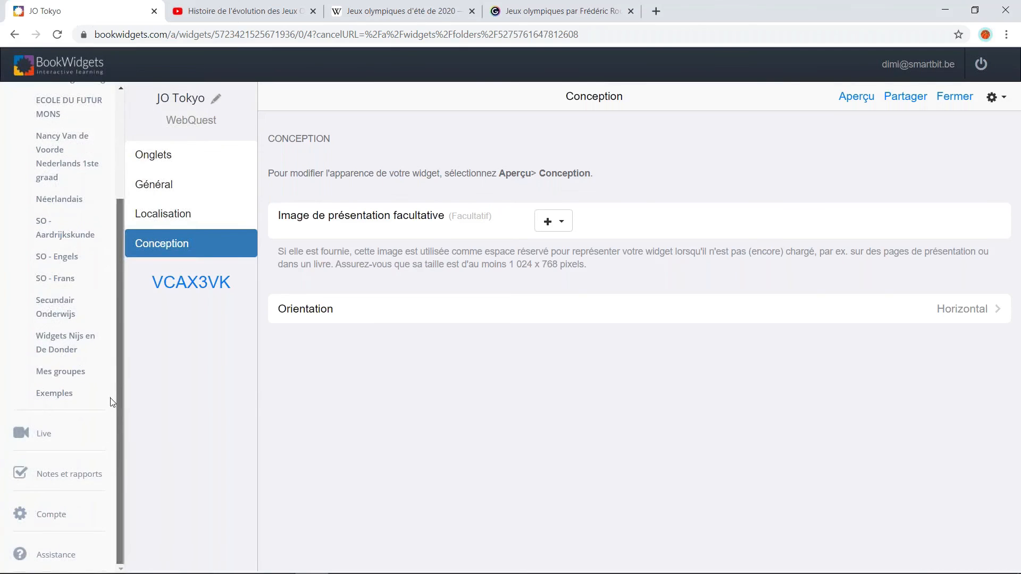
left_click(72, 557)
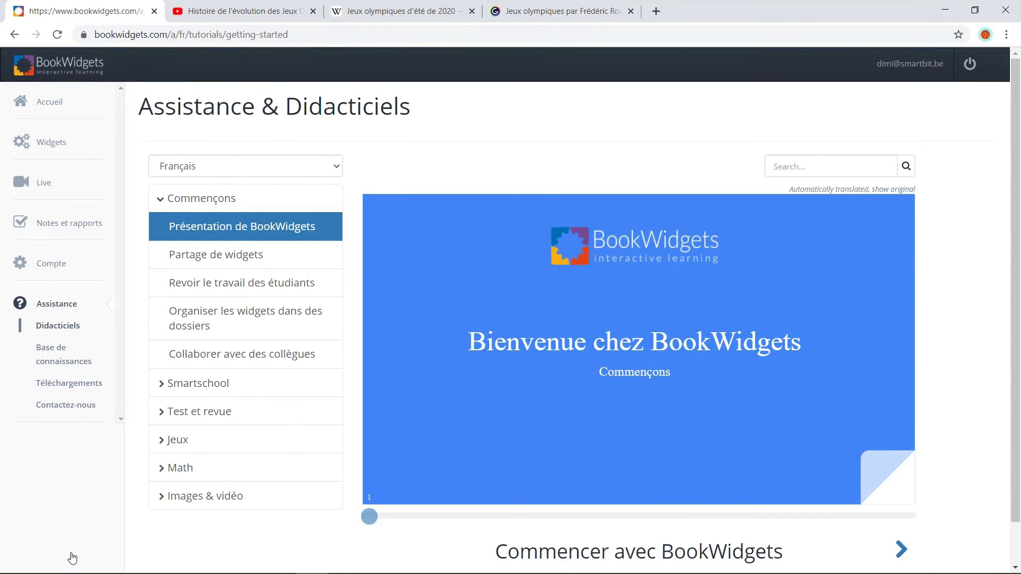
left_click(168, 419)
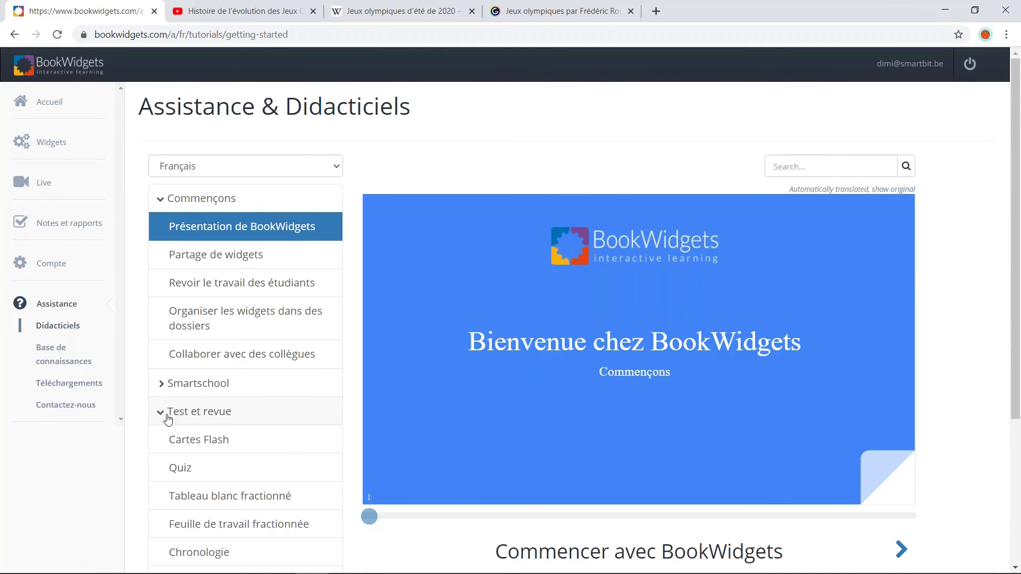
scroll(201, 463, "down", 1)
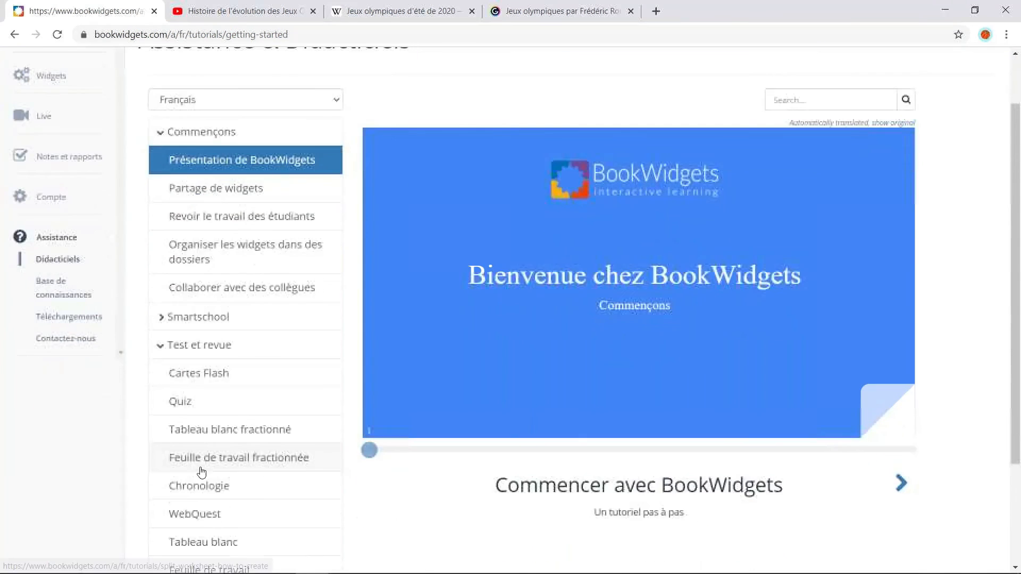
left_click(287, 525)
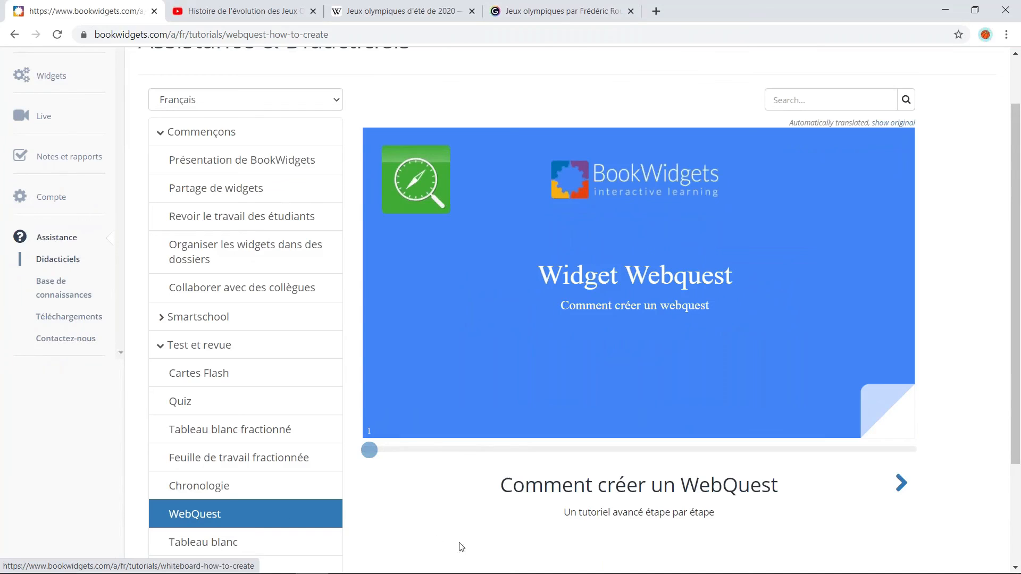